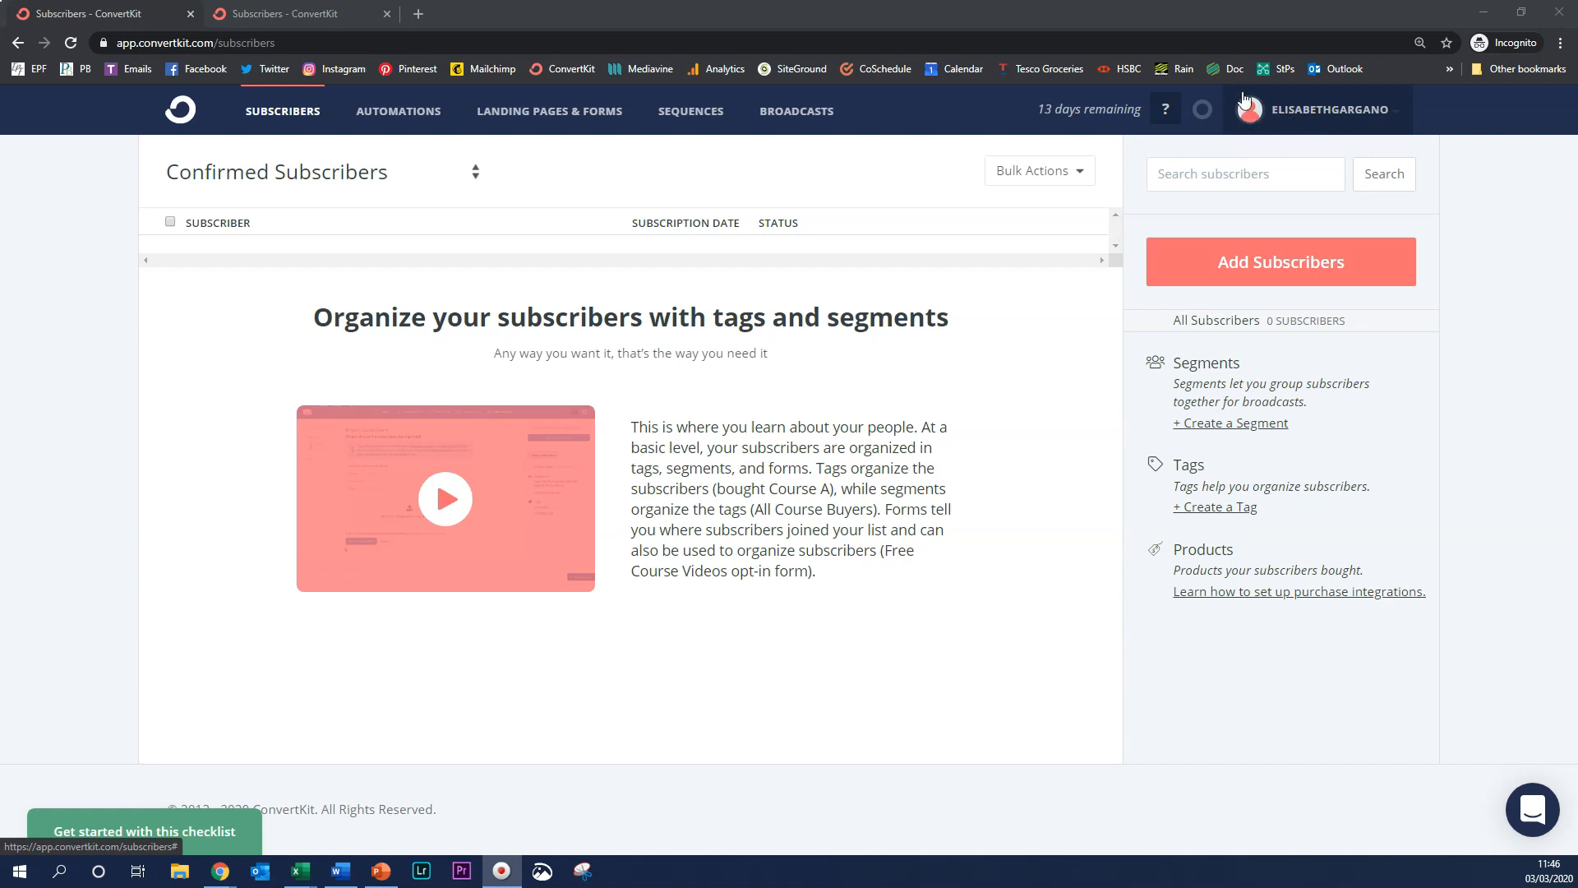
Open the account settings and review the account info and profile sections
{"action": "left_click", "coordinate": [1287, 113]}
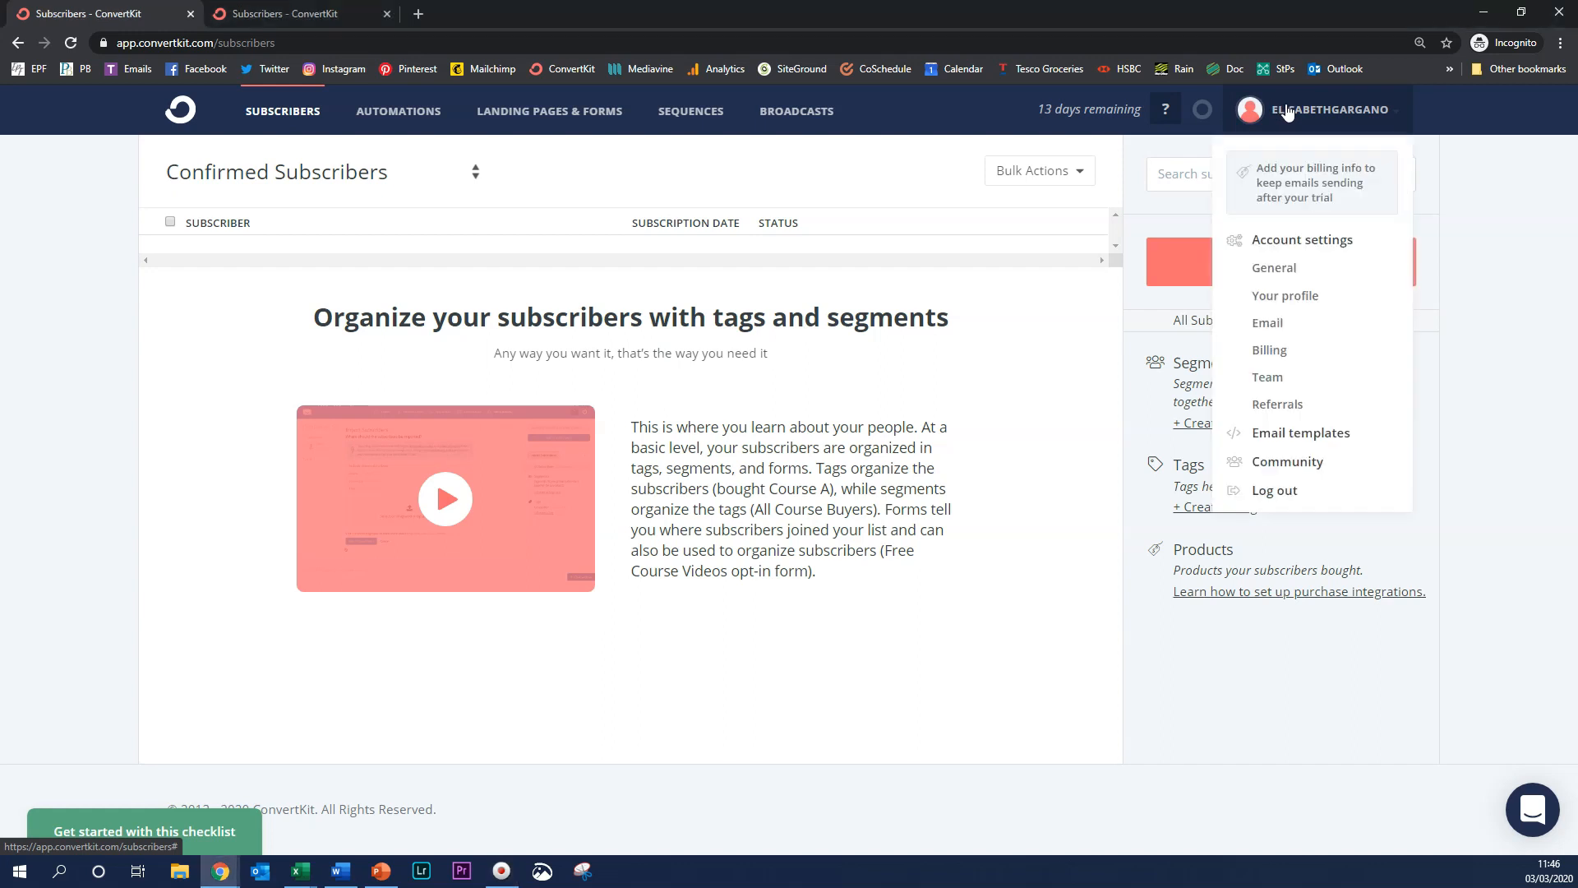
{"action": "left_click", "coordinate": [1290, 240]}
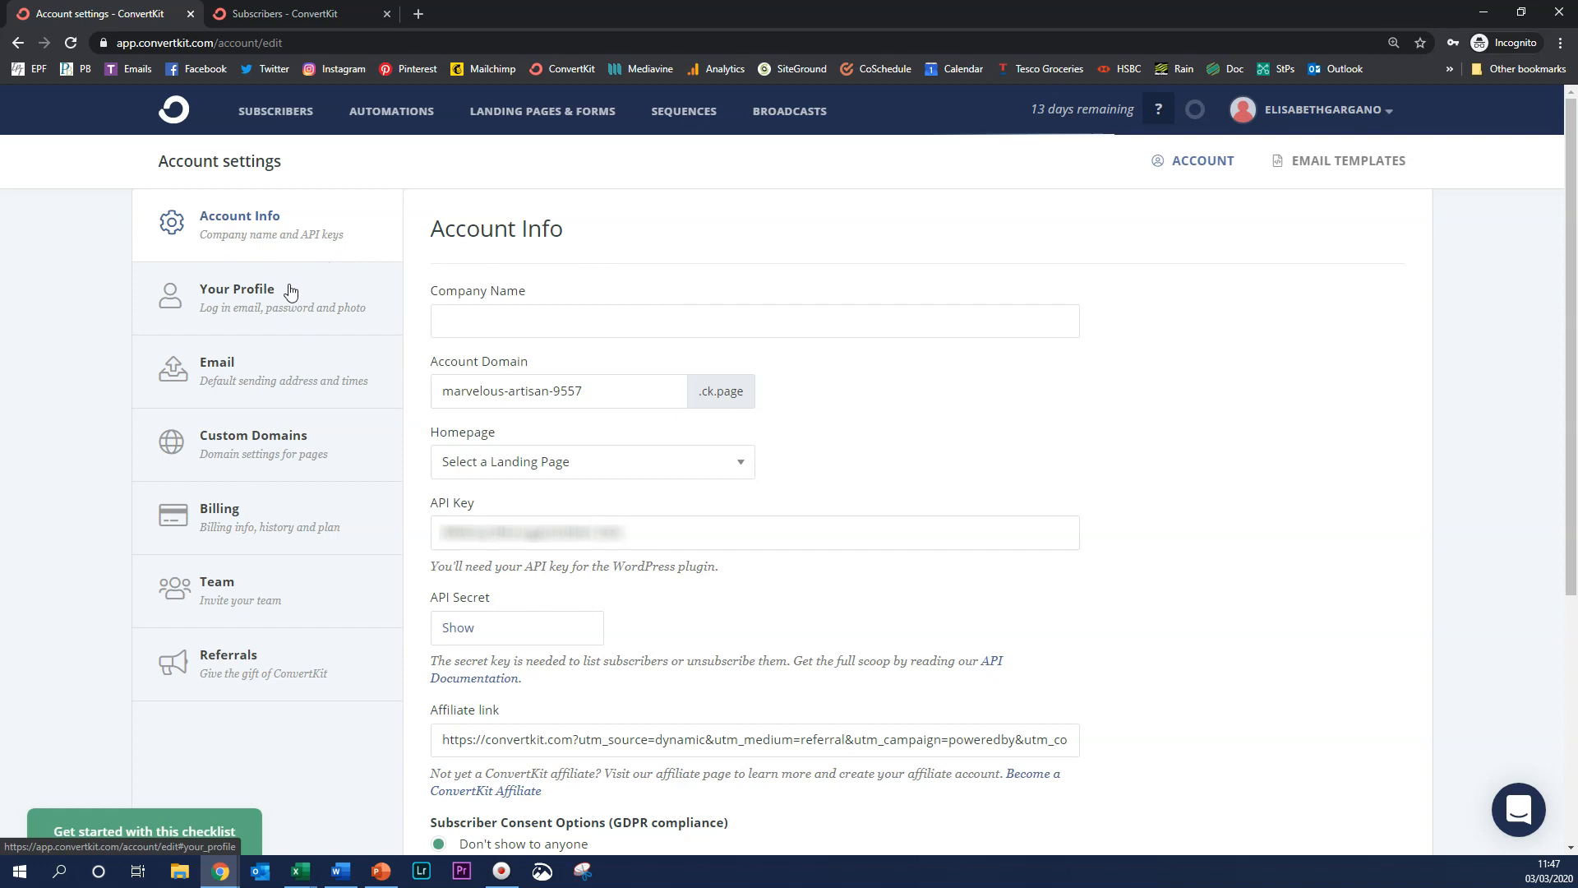
{"action": "left_click", "coordinate": [207, 310]}
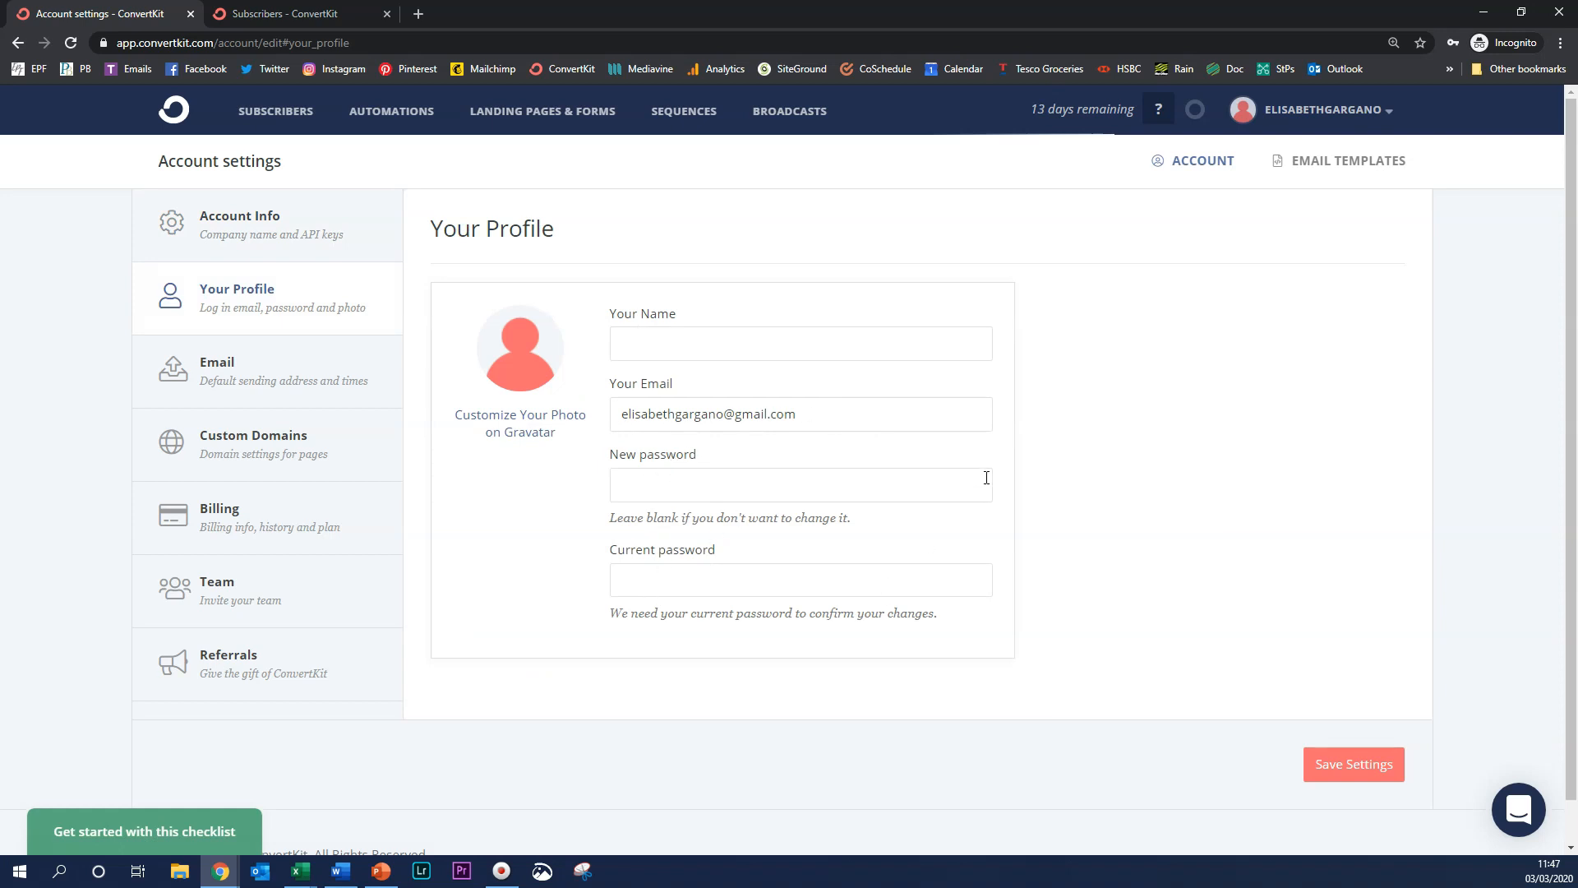
In the email settings, change the from name to the sender's first name followed by "@ Productive Blogging" and review the sending times and address fields
{"action": "left_click", "coordinate": [213, 367]}
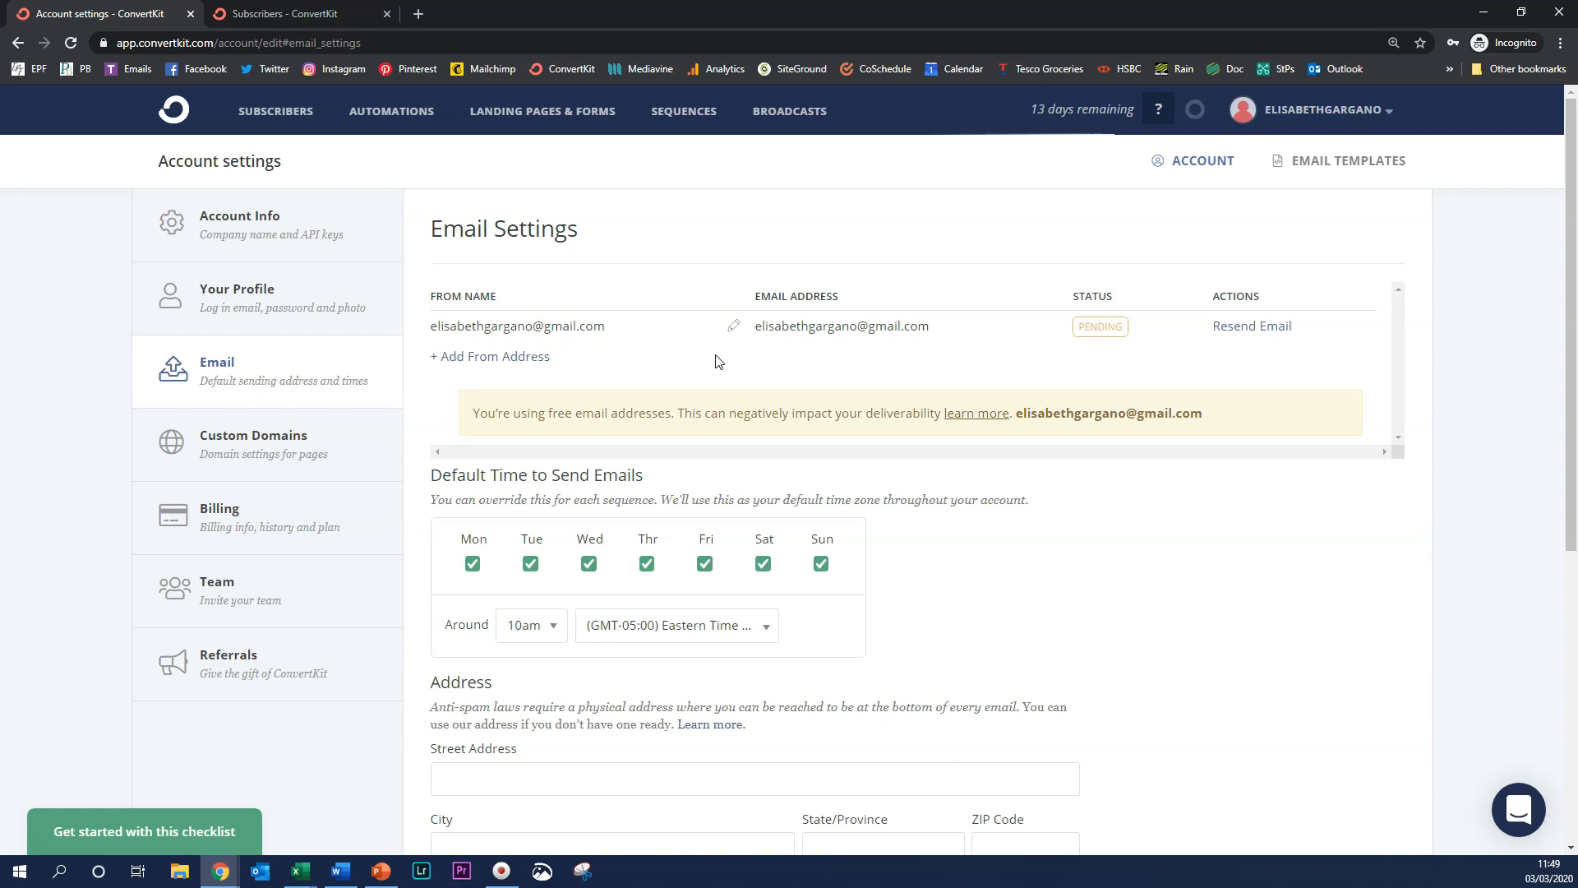
{"action": "left_click", "coordinate": [734, 327]}
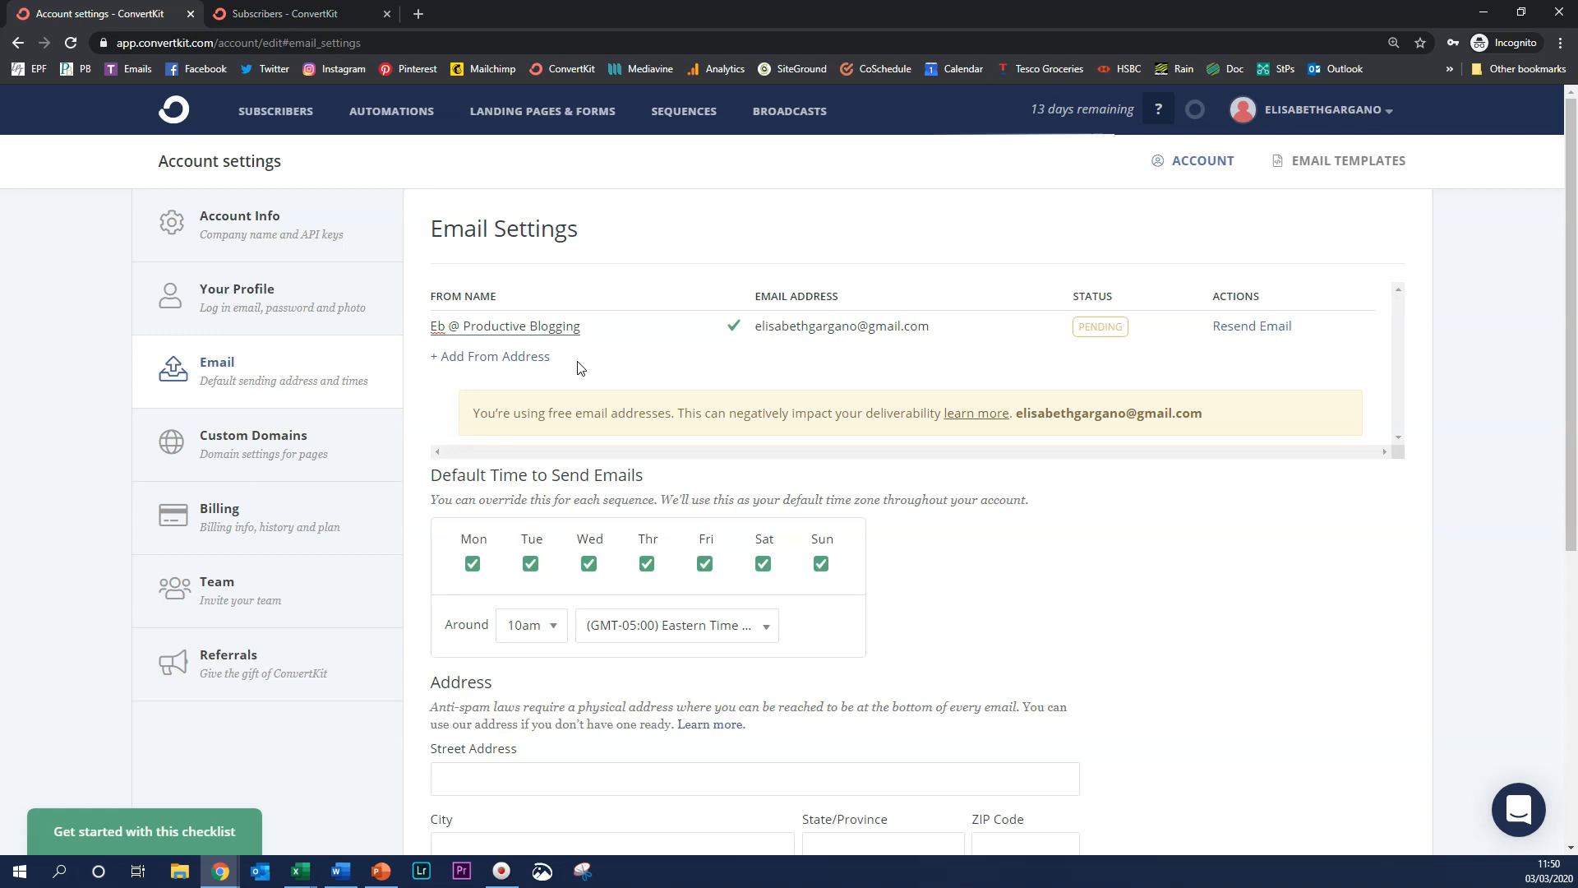
{"action": "scroll", "coordinate": [580, 367], "scroll_direction": "down", "scroll_amount": 4}
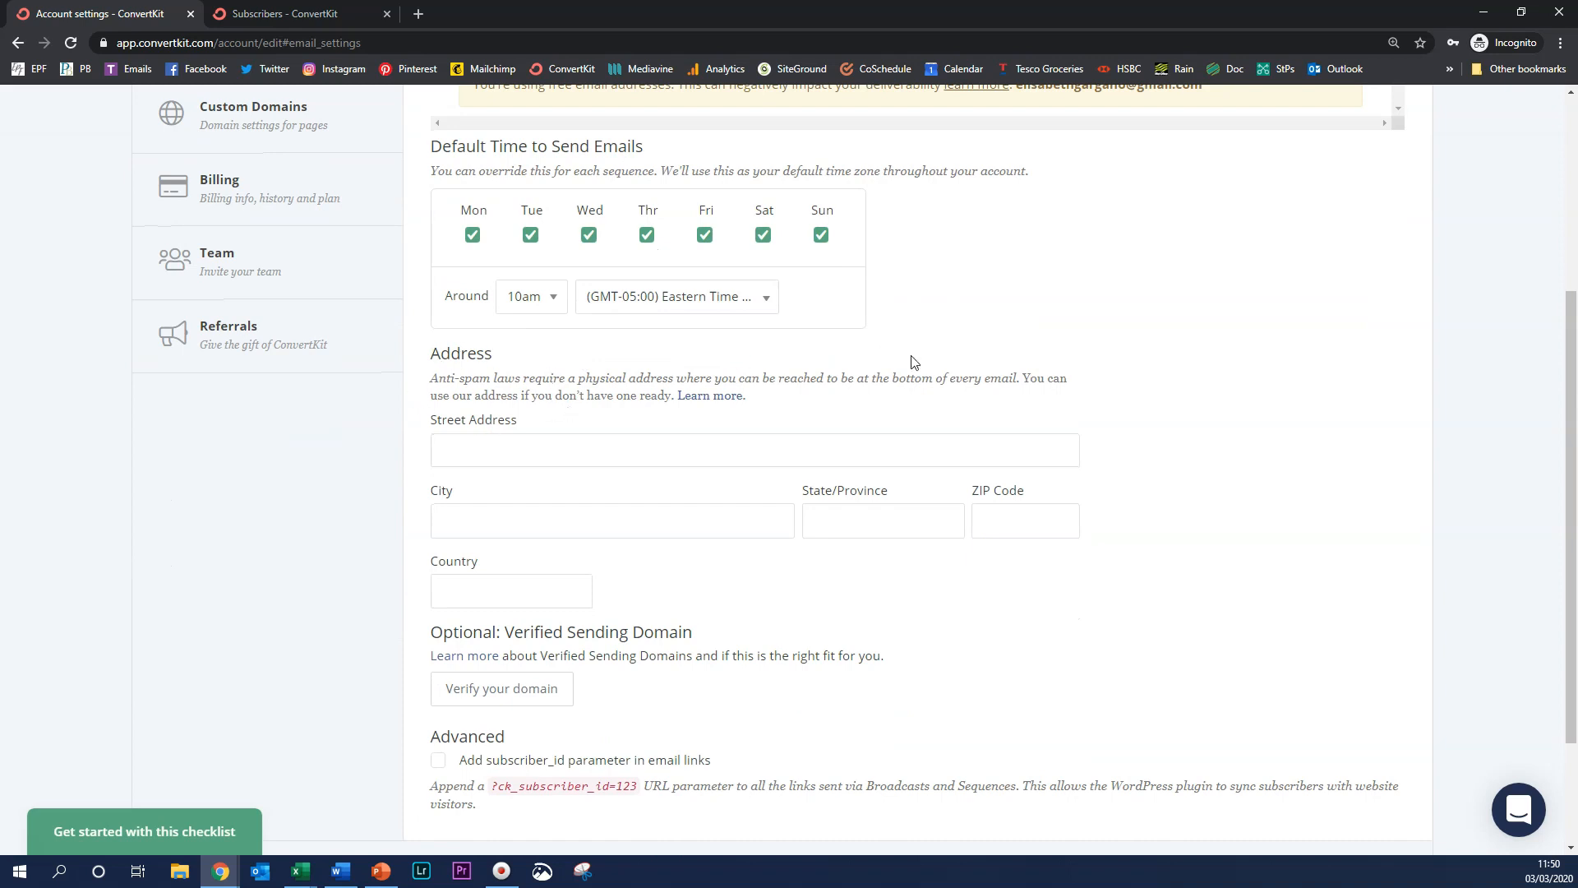
{"action": "scroll", "coordinate": [1116, 380], "scroll_direction": "down", "scroll_amount": 1}
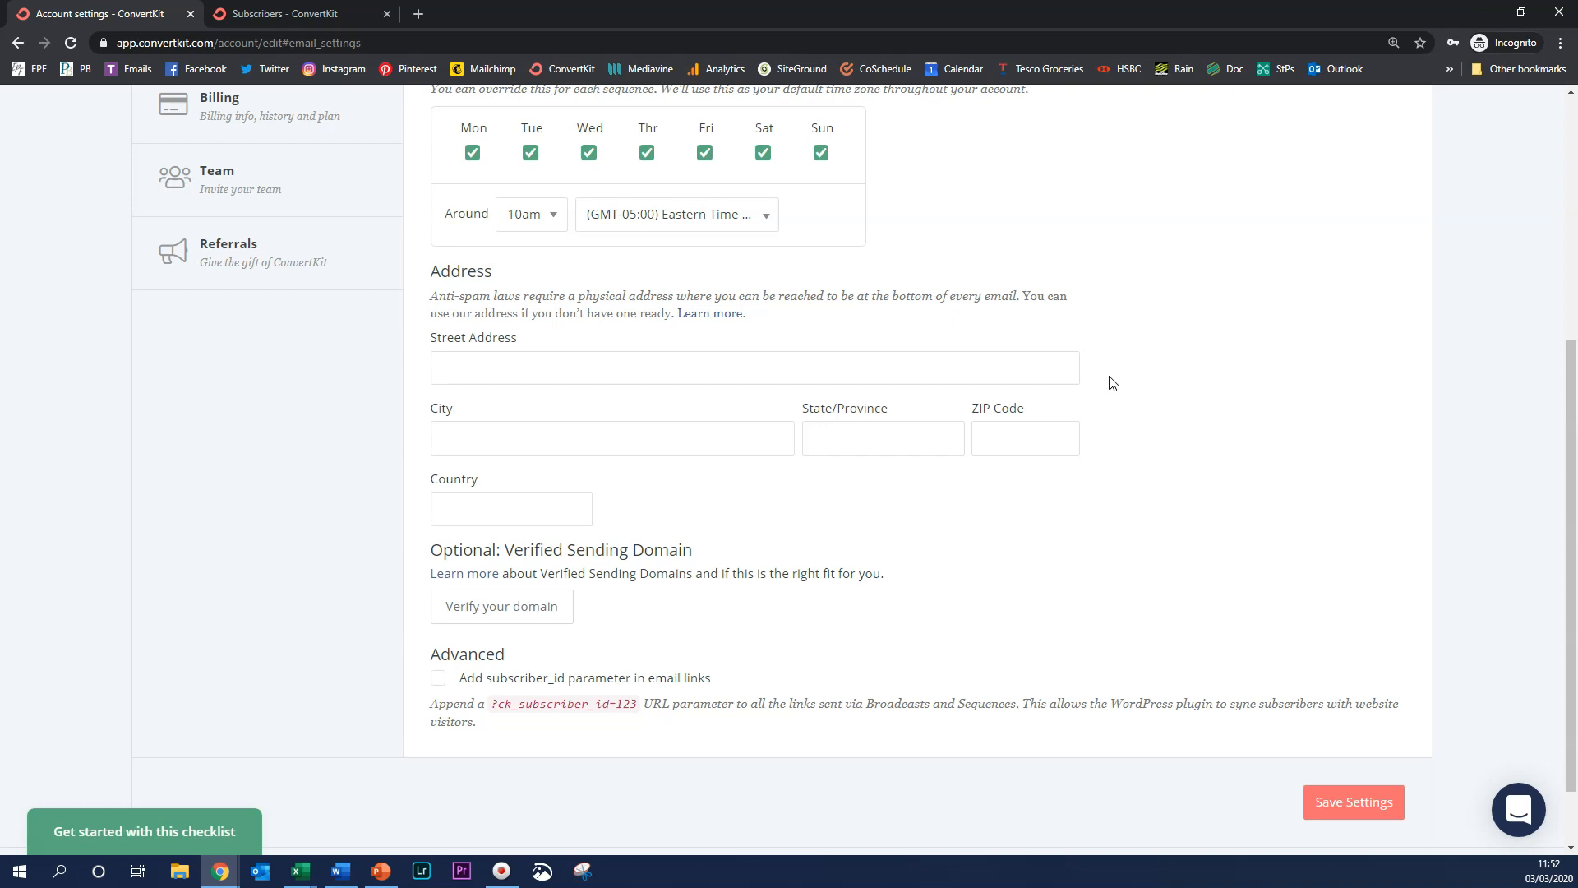
{"action": "scroll", "coordinate": [1111, 383], "scroll_direction": "up", "scroll_amount": 4}
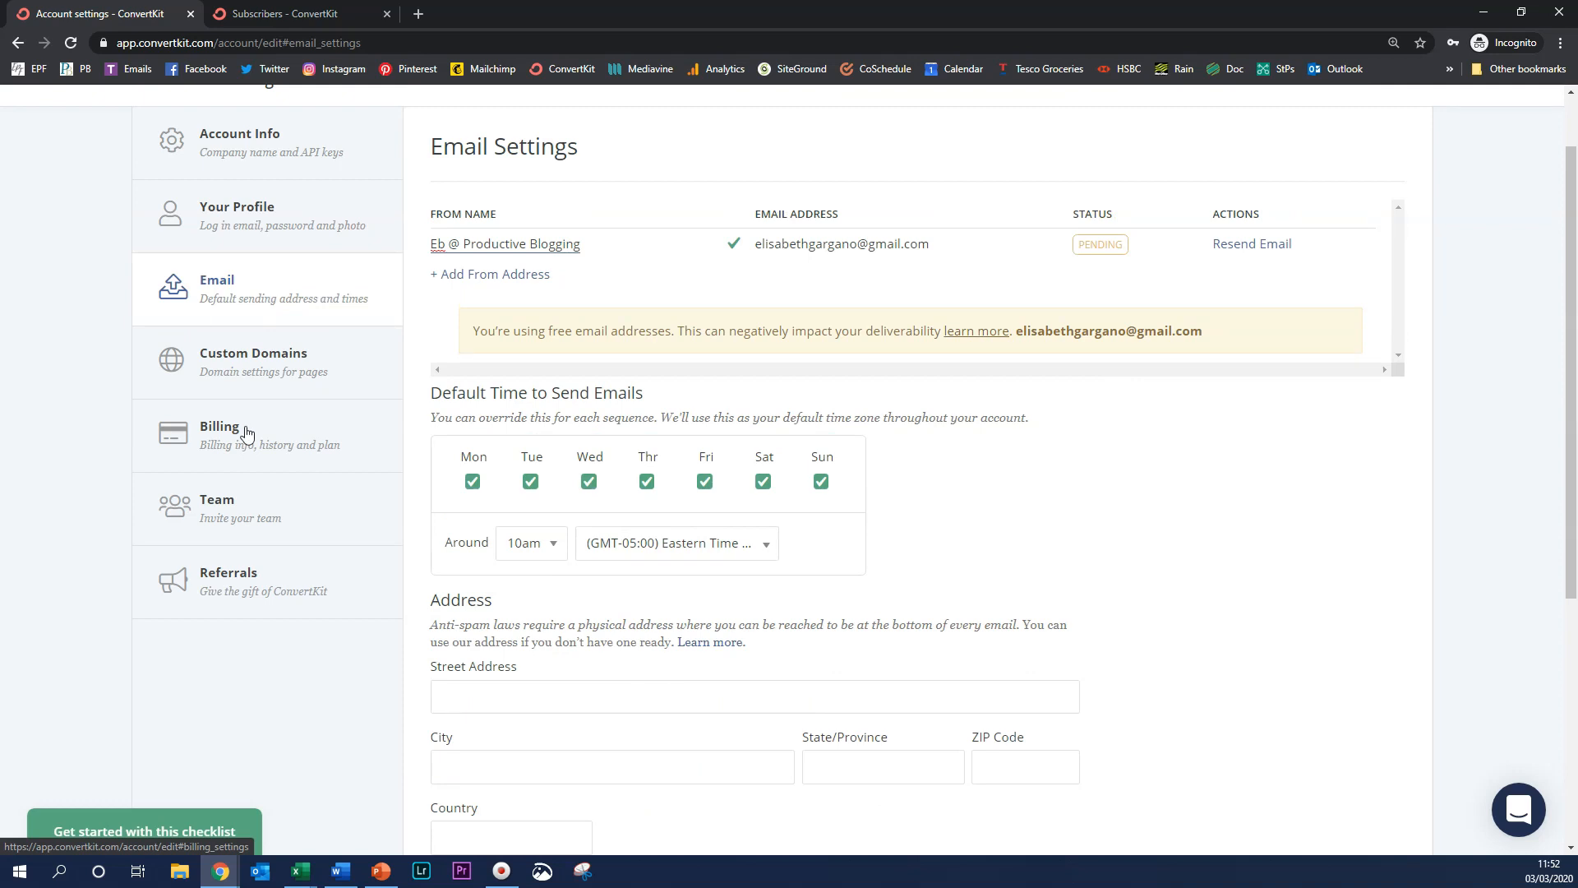
Review the plan and billing information, and try to save the account settings
{"action": "left_click", "coordinate": [246, 433]}
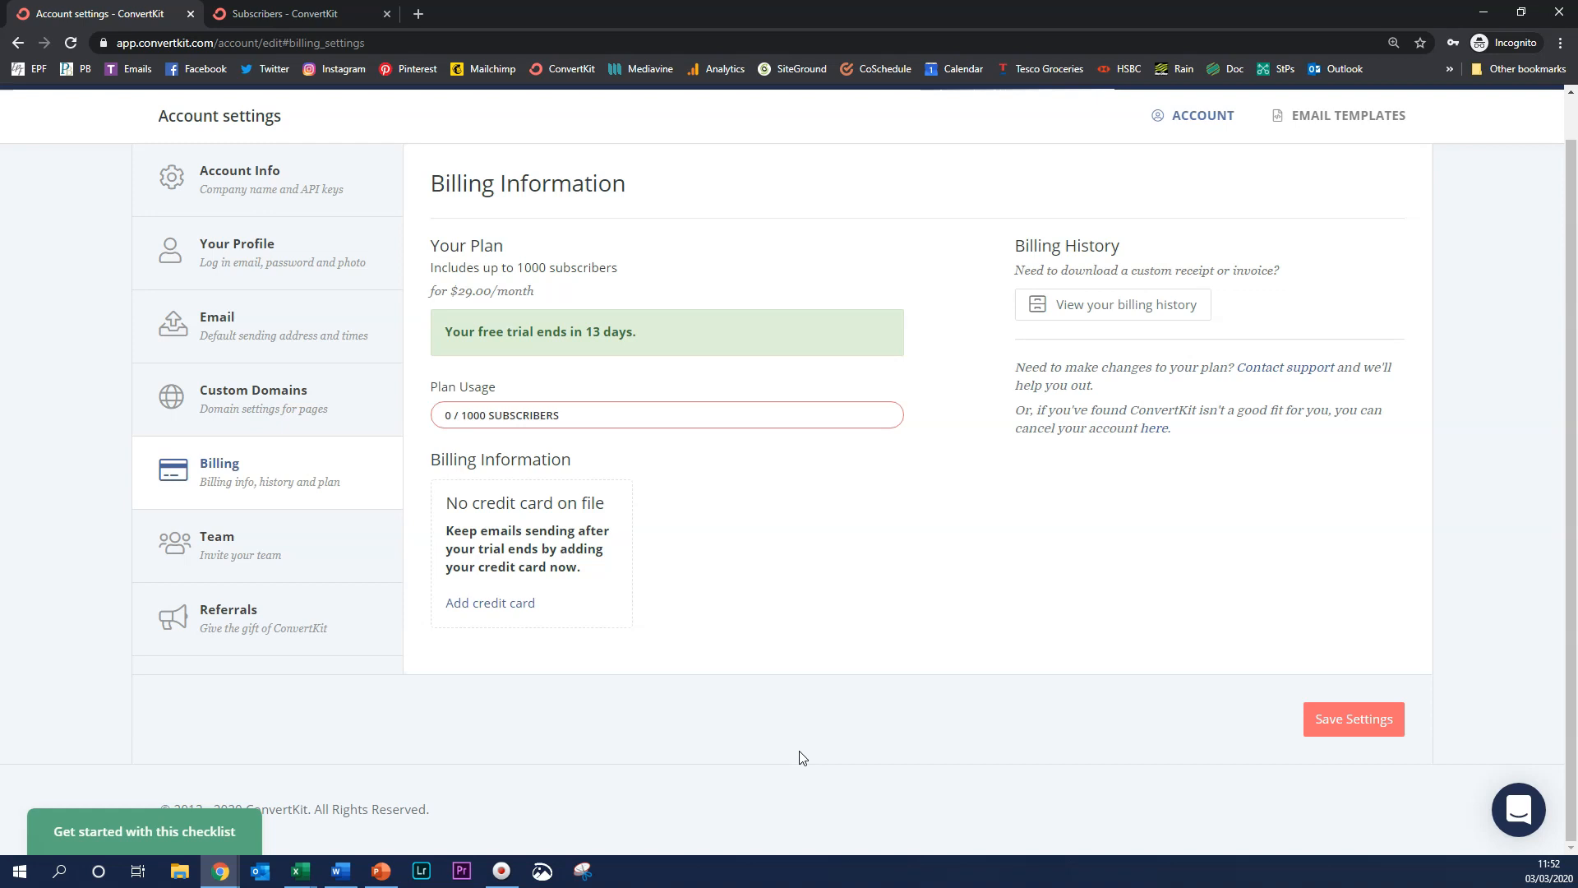
{"action": "left_click", "coordinate": [1325, 719]}
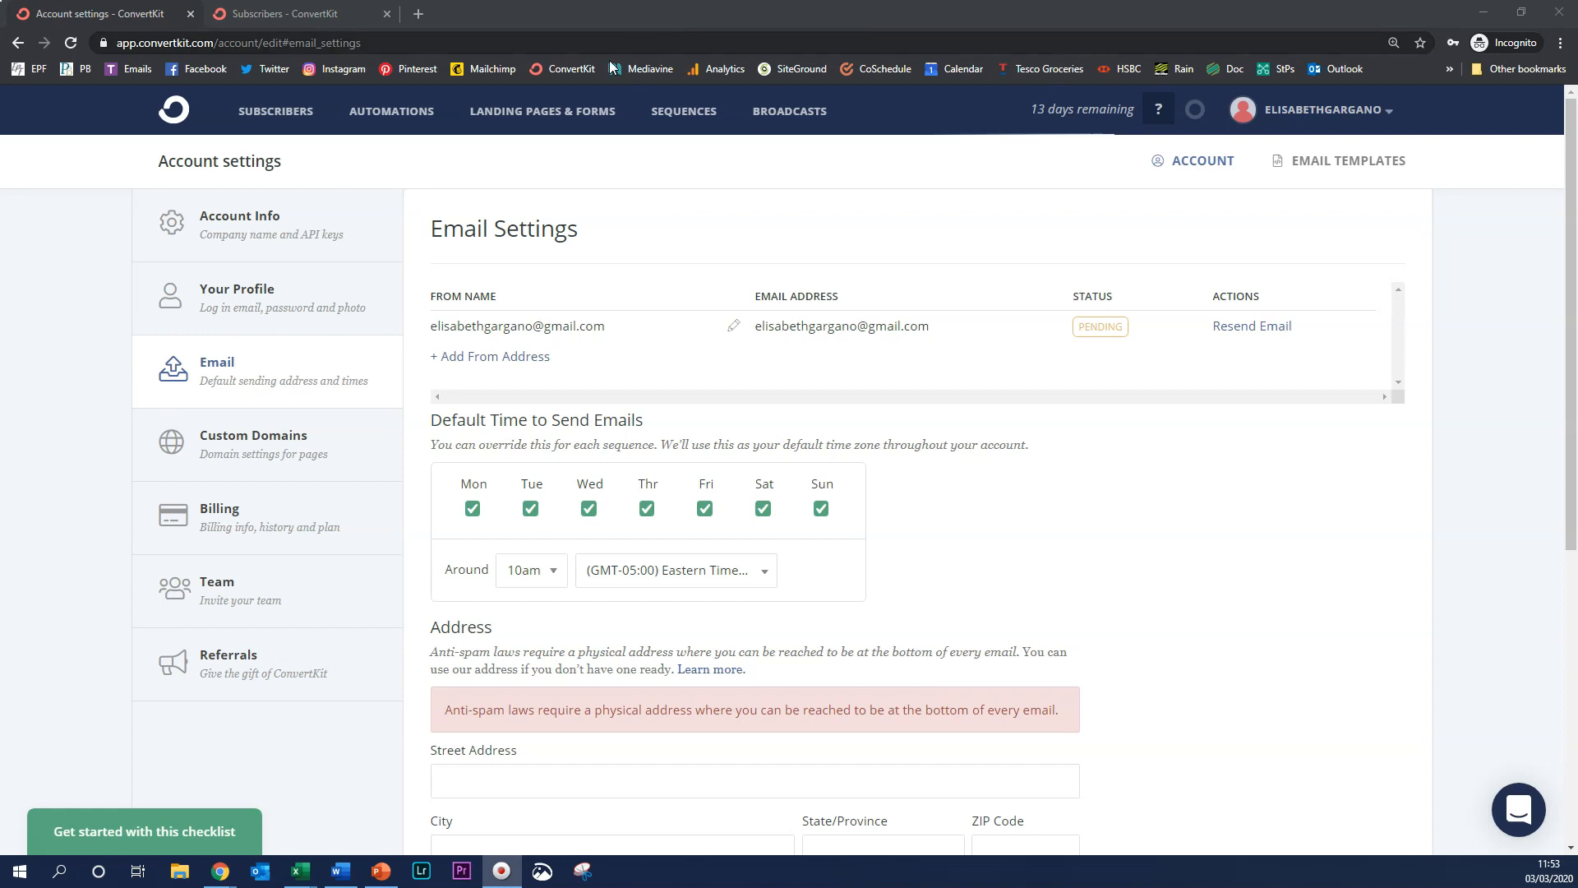
Create a new subscriber form in the Inline format using the Charlotte template with the ocean sunset image
{"action": "left_click", "coordinate": [555, 115]}
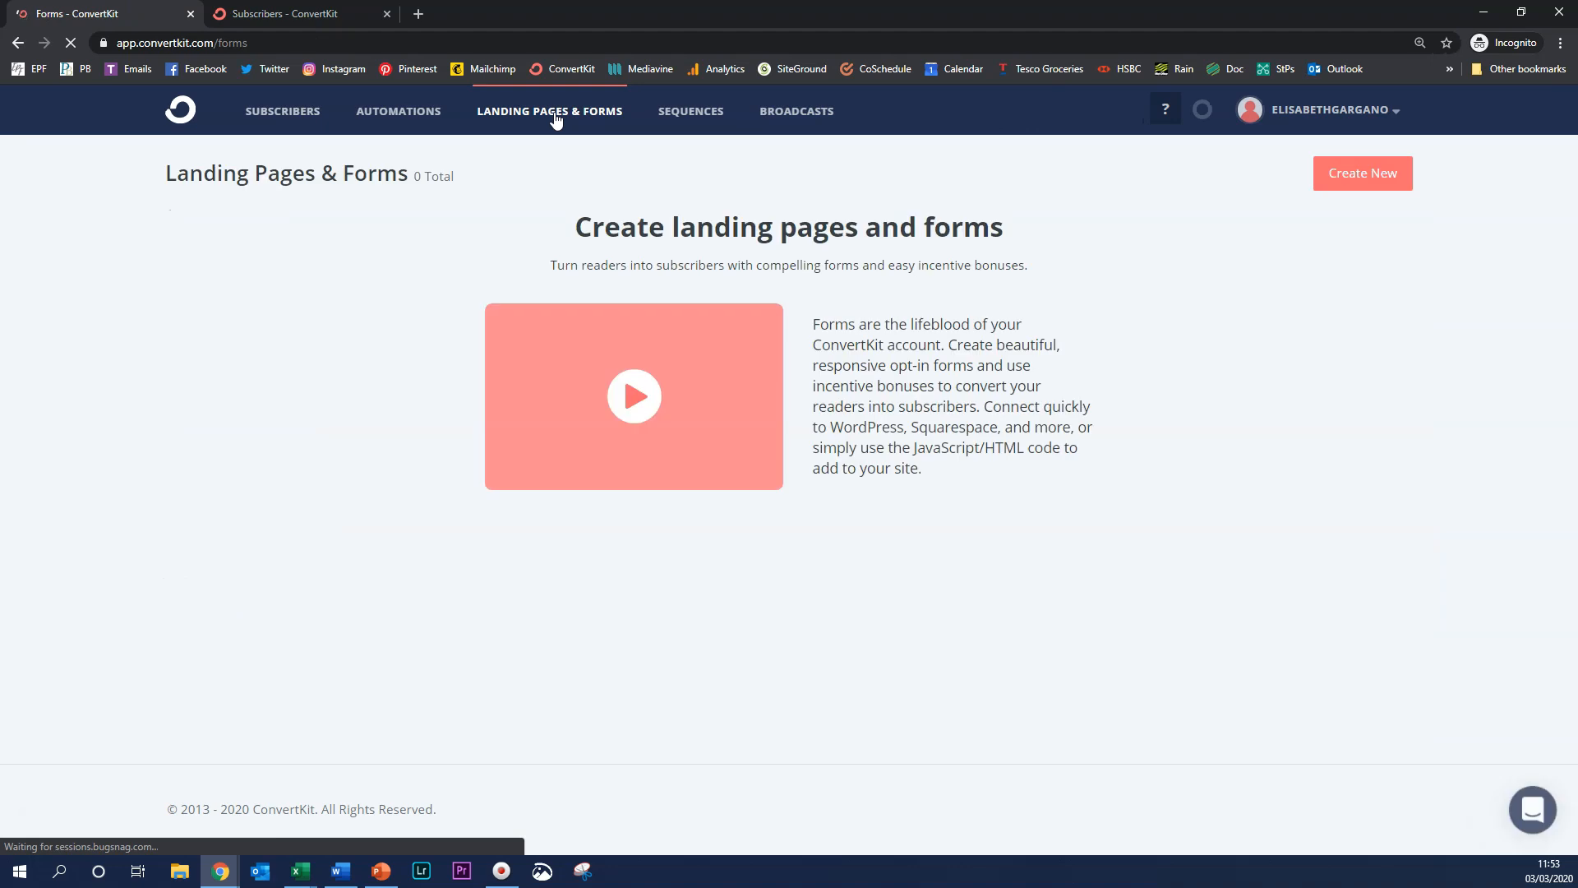
{"action": "left_click", "coordinate": [1375, 173]}
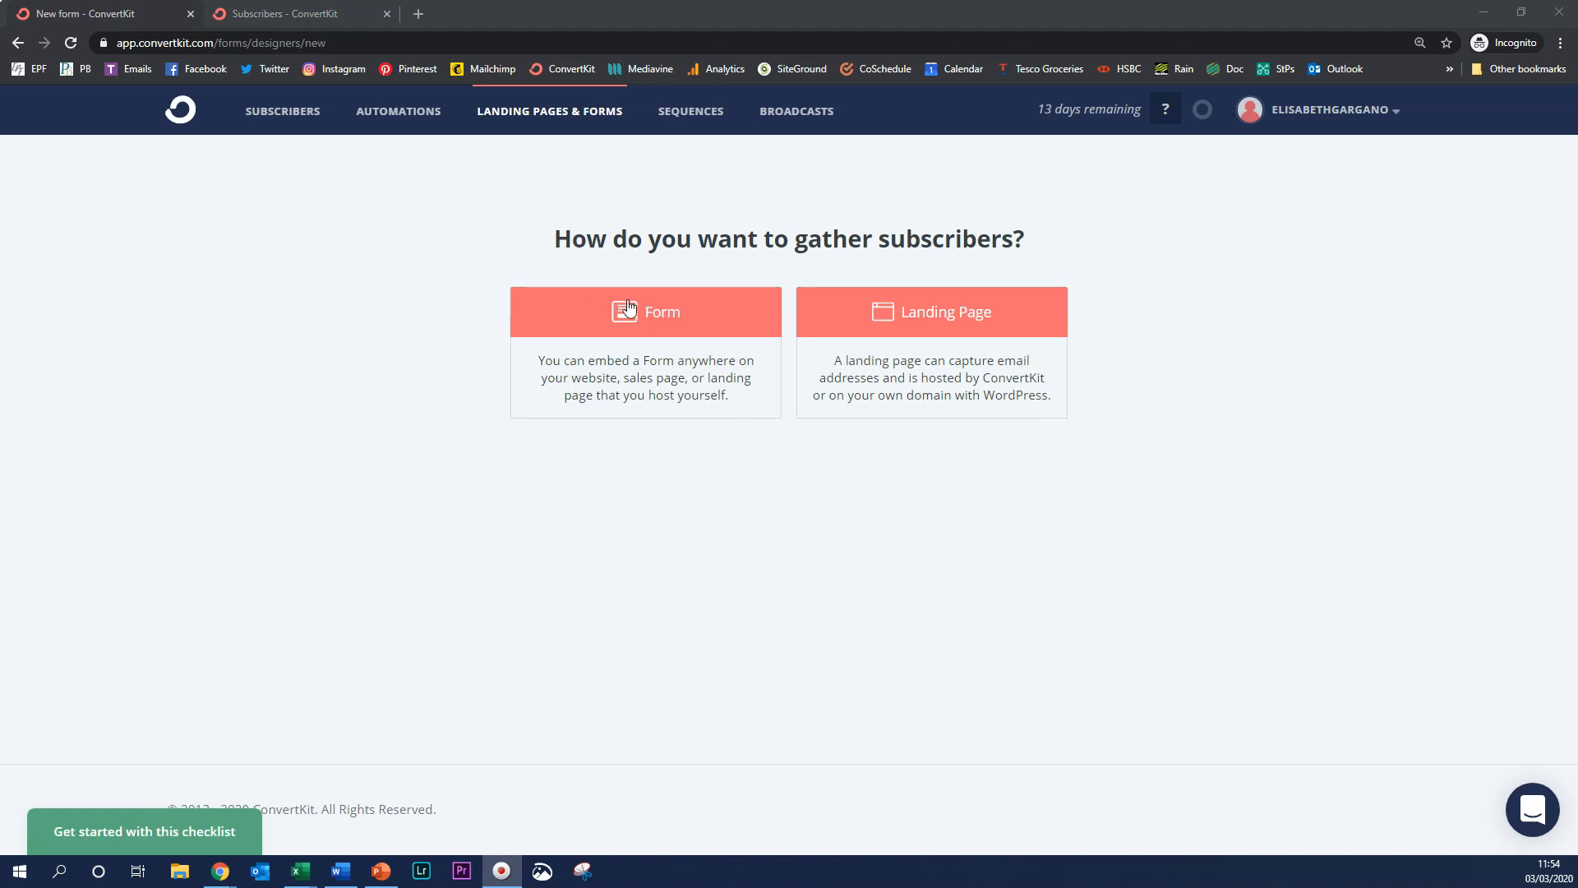
{"action": "left_click", "coordinate": [641, 318]}
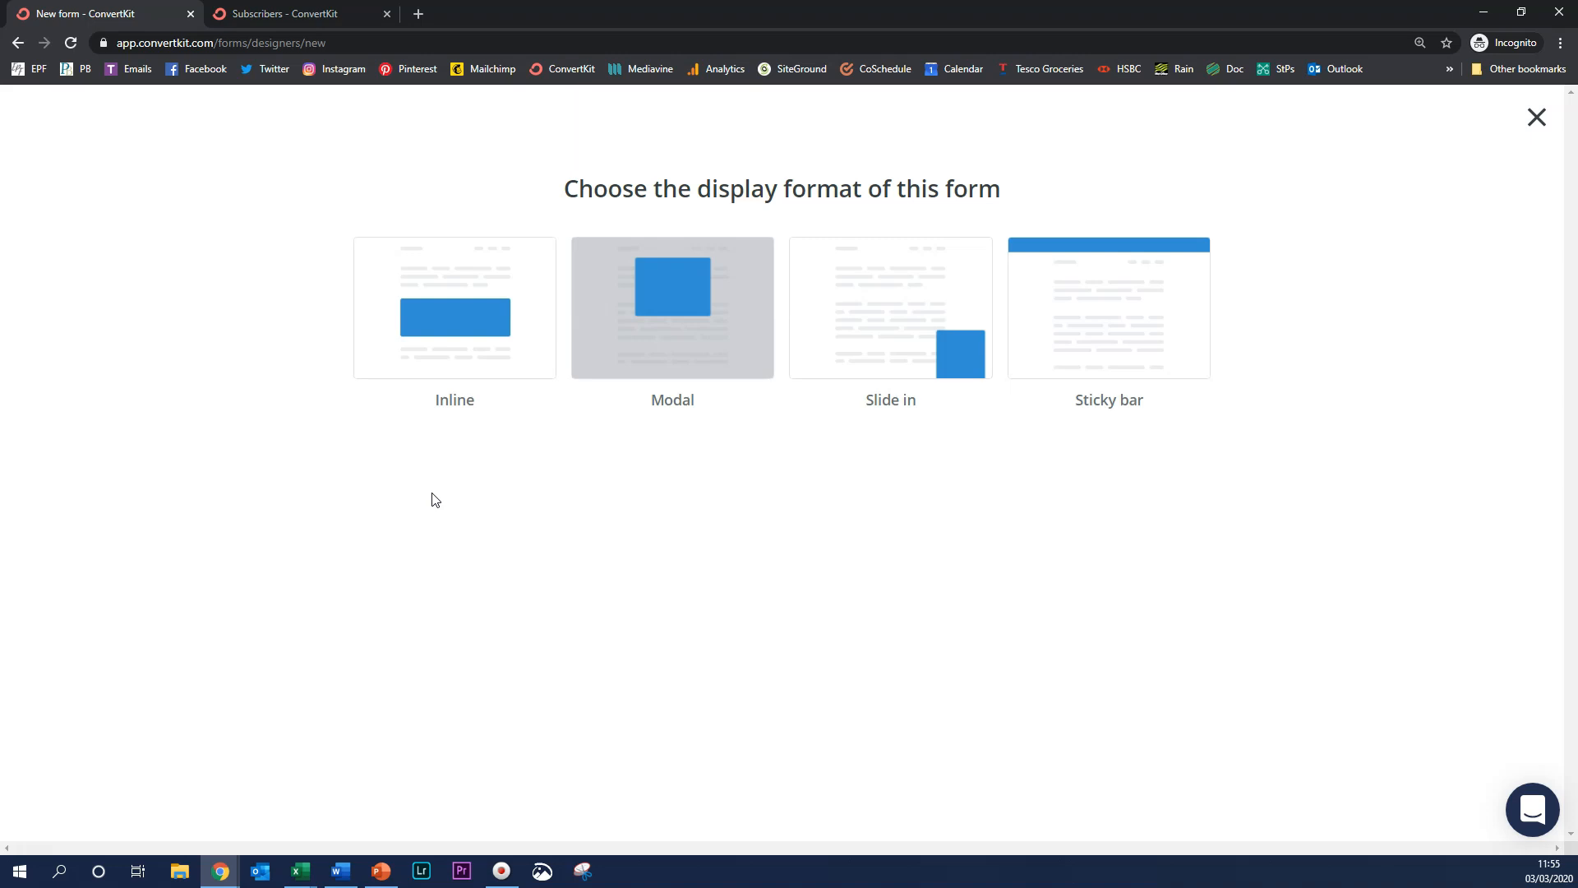
{"action": "left_click", "coordinate": [477, 294]}
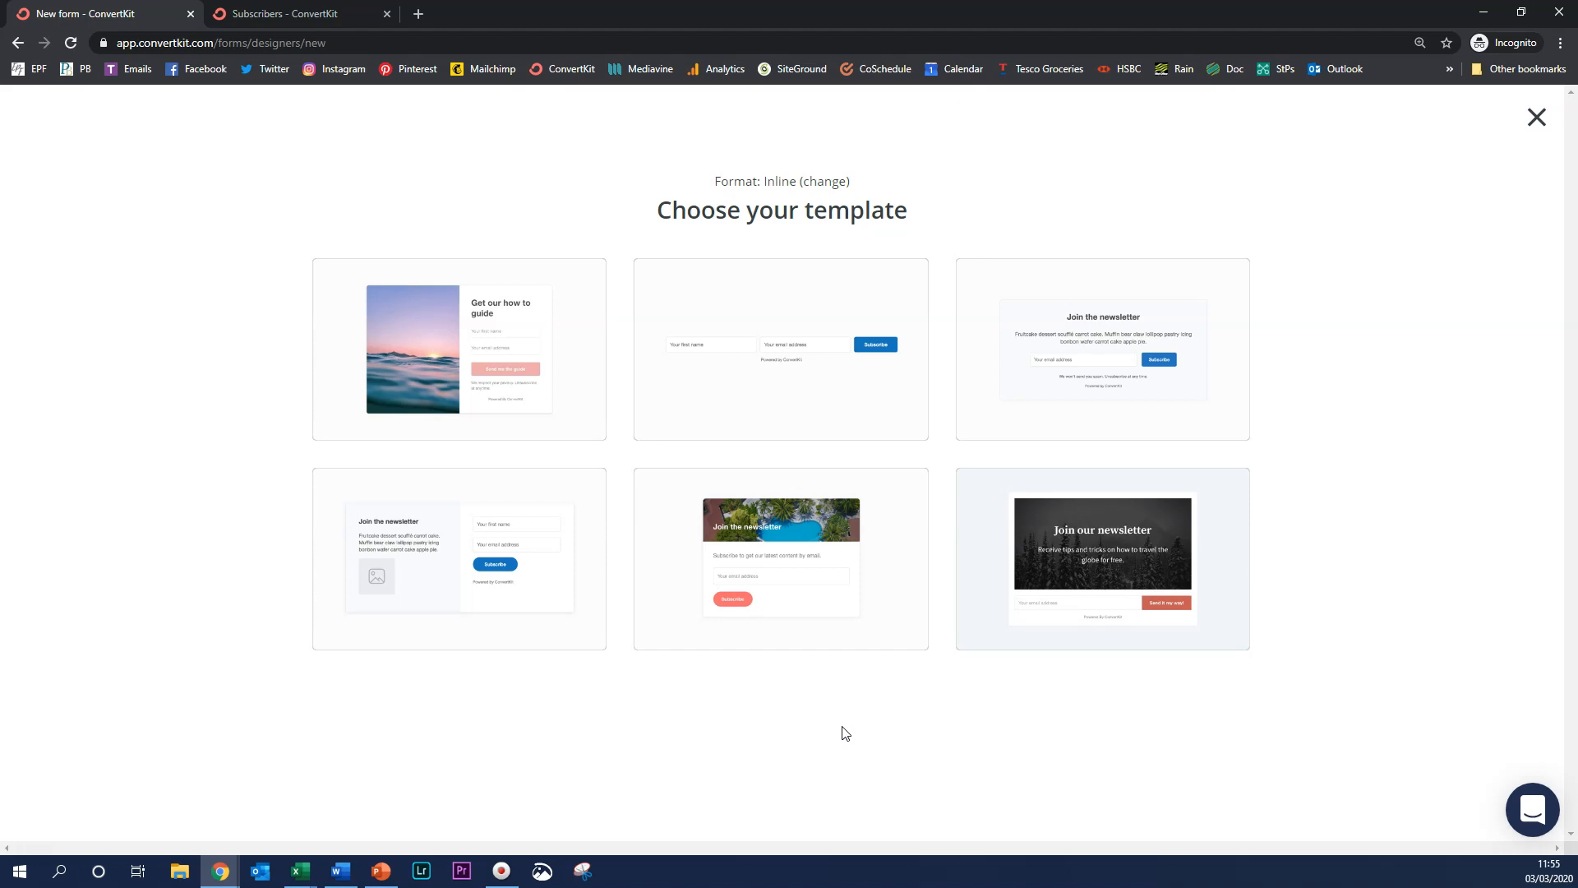
{"action": "mouse_move", "coordinate": [466, 377]}
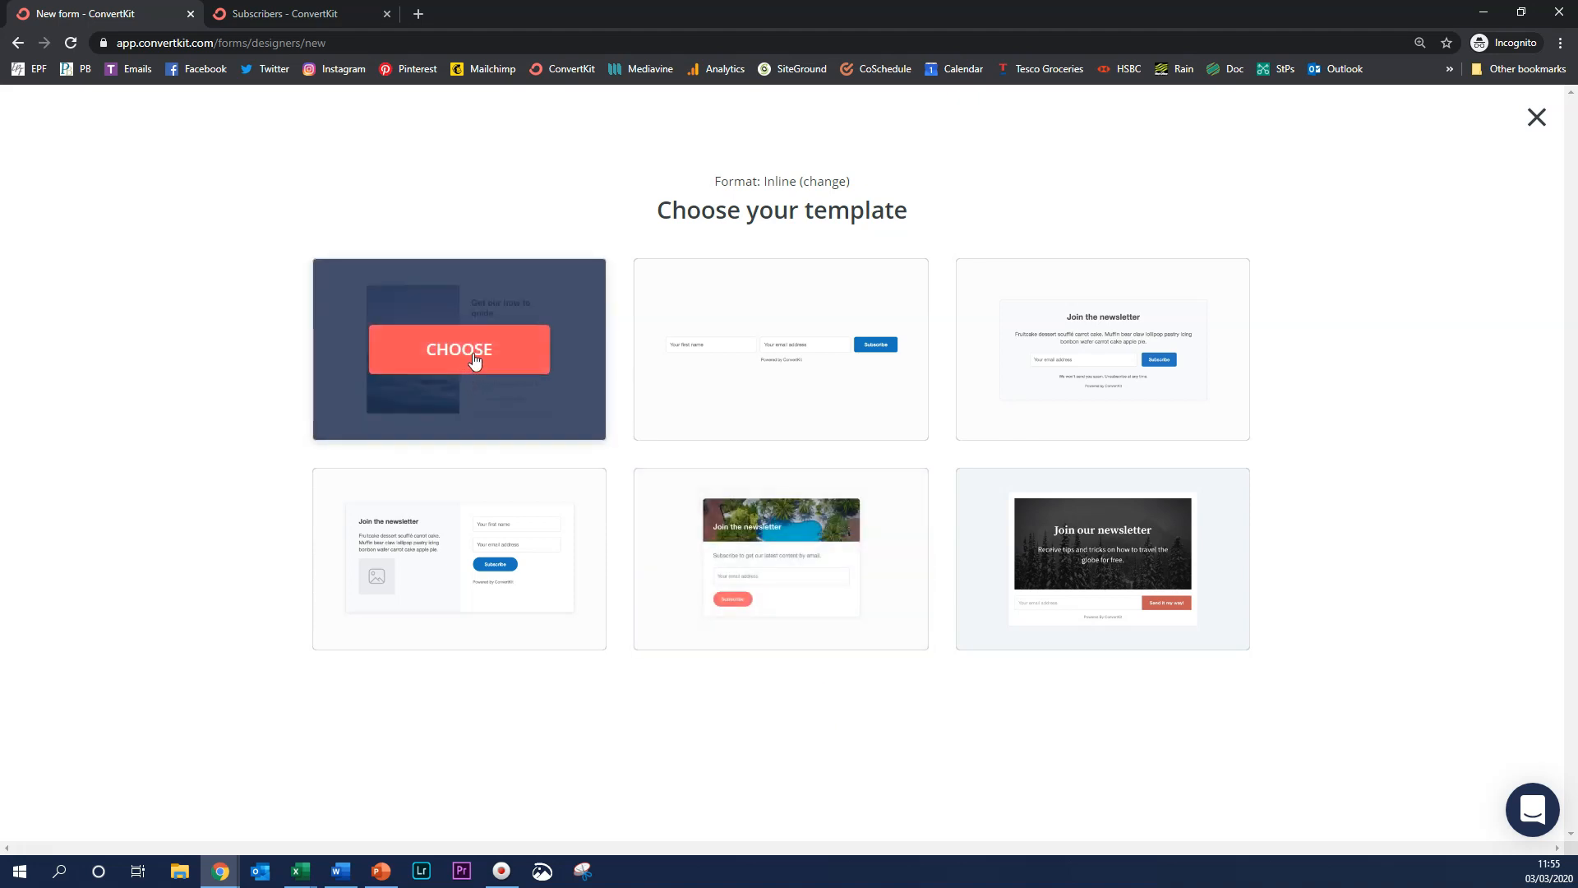
{"action": "left_click", "coordinate": [474, 359]}
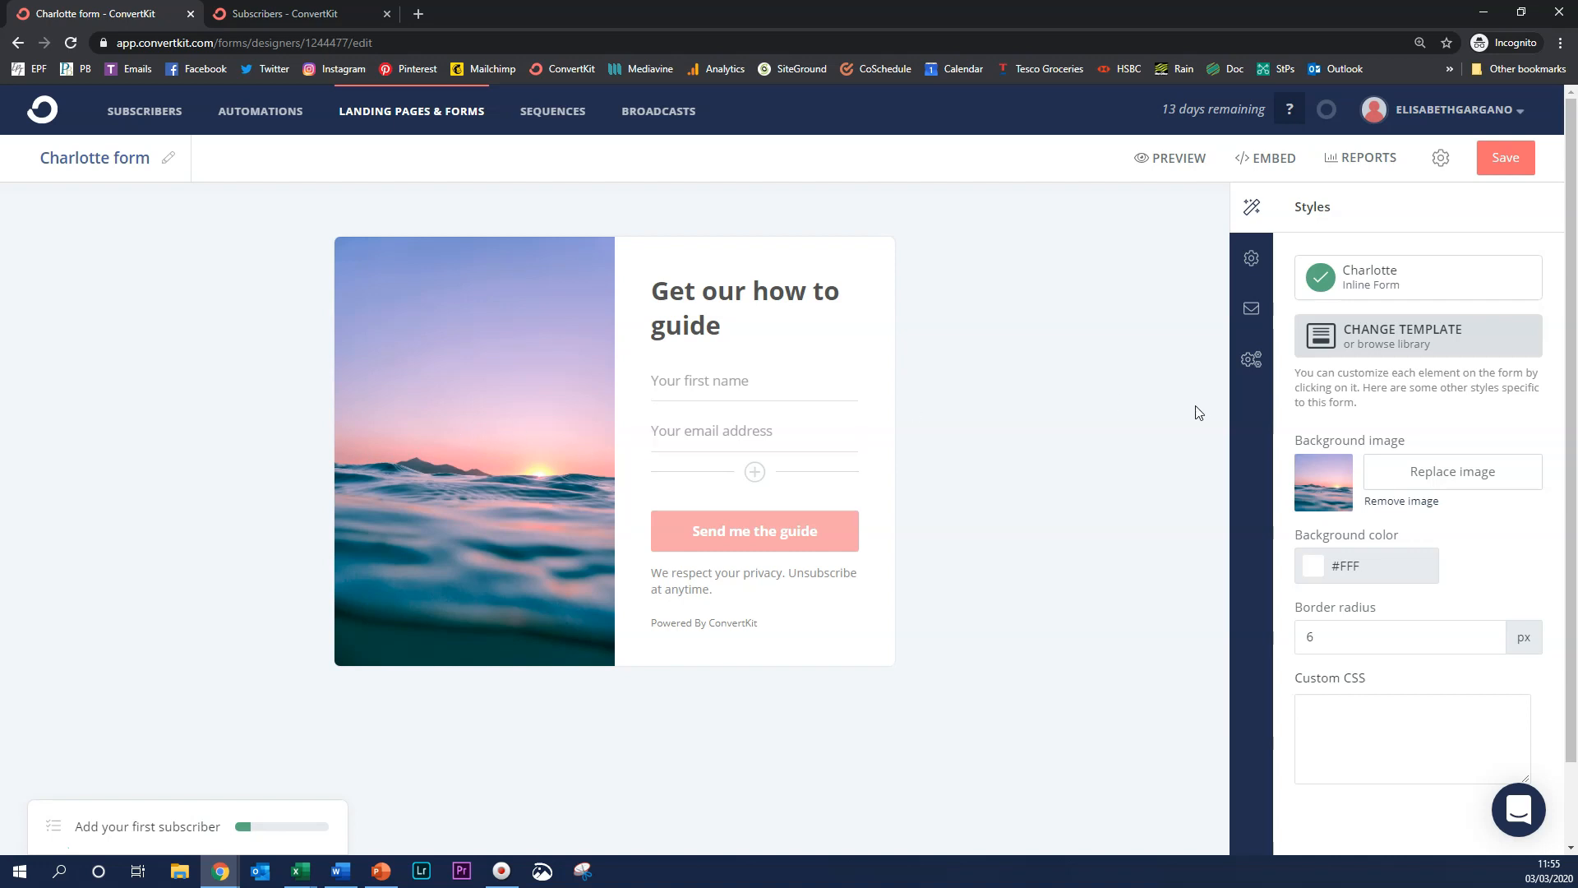
Search Unsplash for "list" and replace the form's background image with the photo of a hand writing a checklist
{"action": "left_click", "coordinate": [1454, 485]}
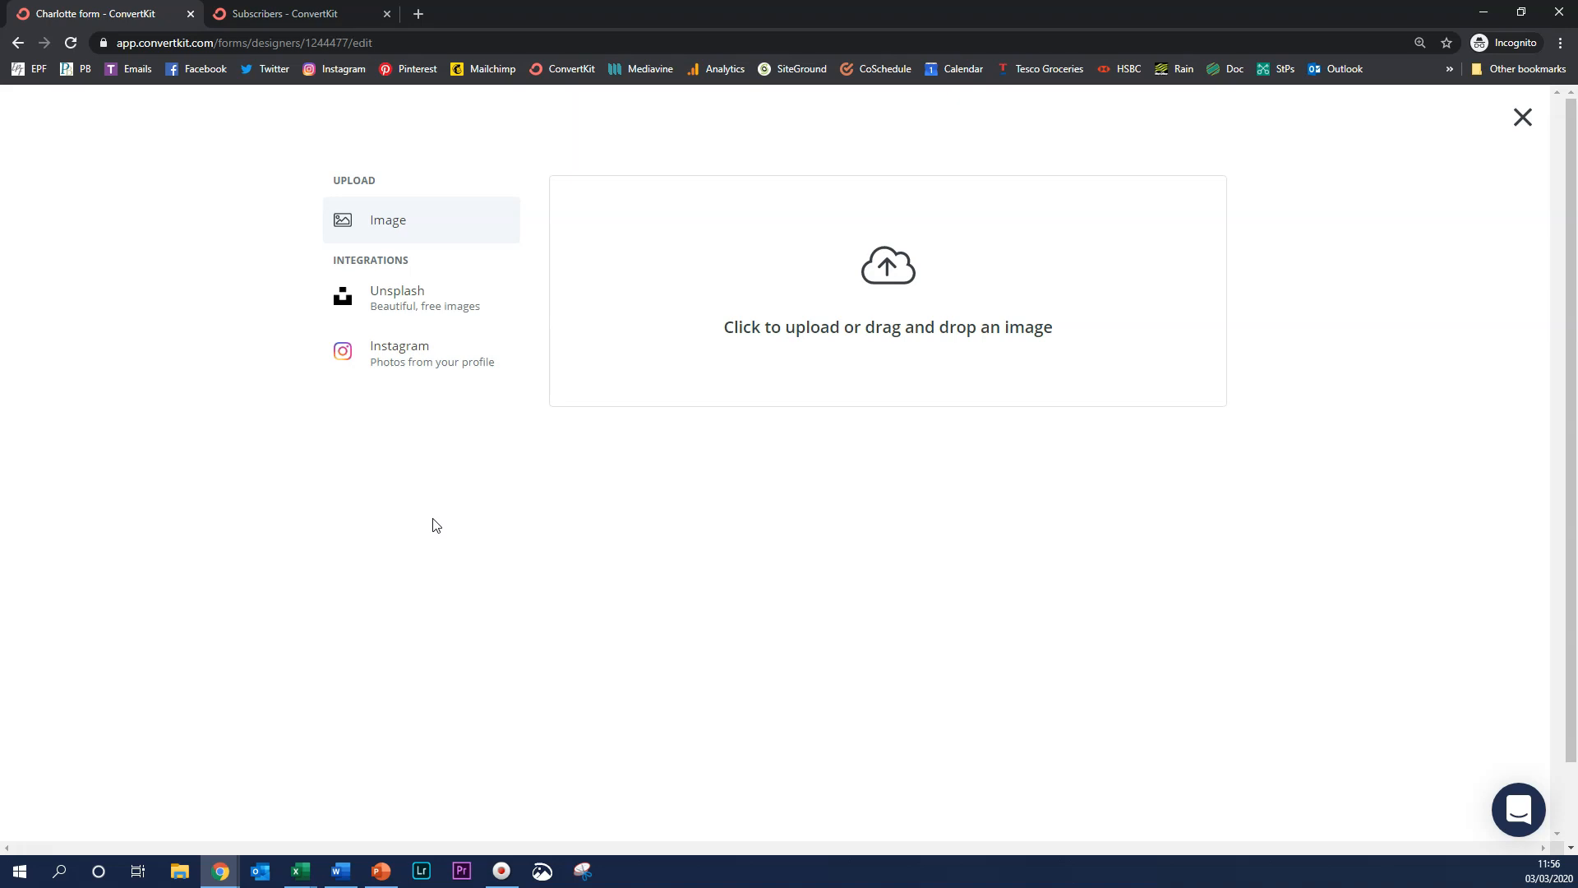
{"action": "left_click", "coordinate": [407, 304]}
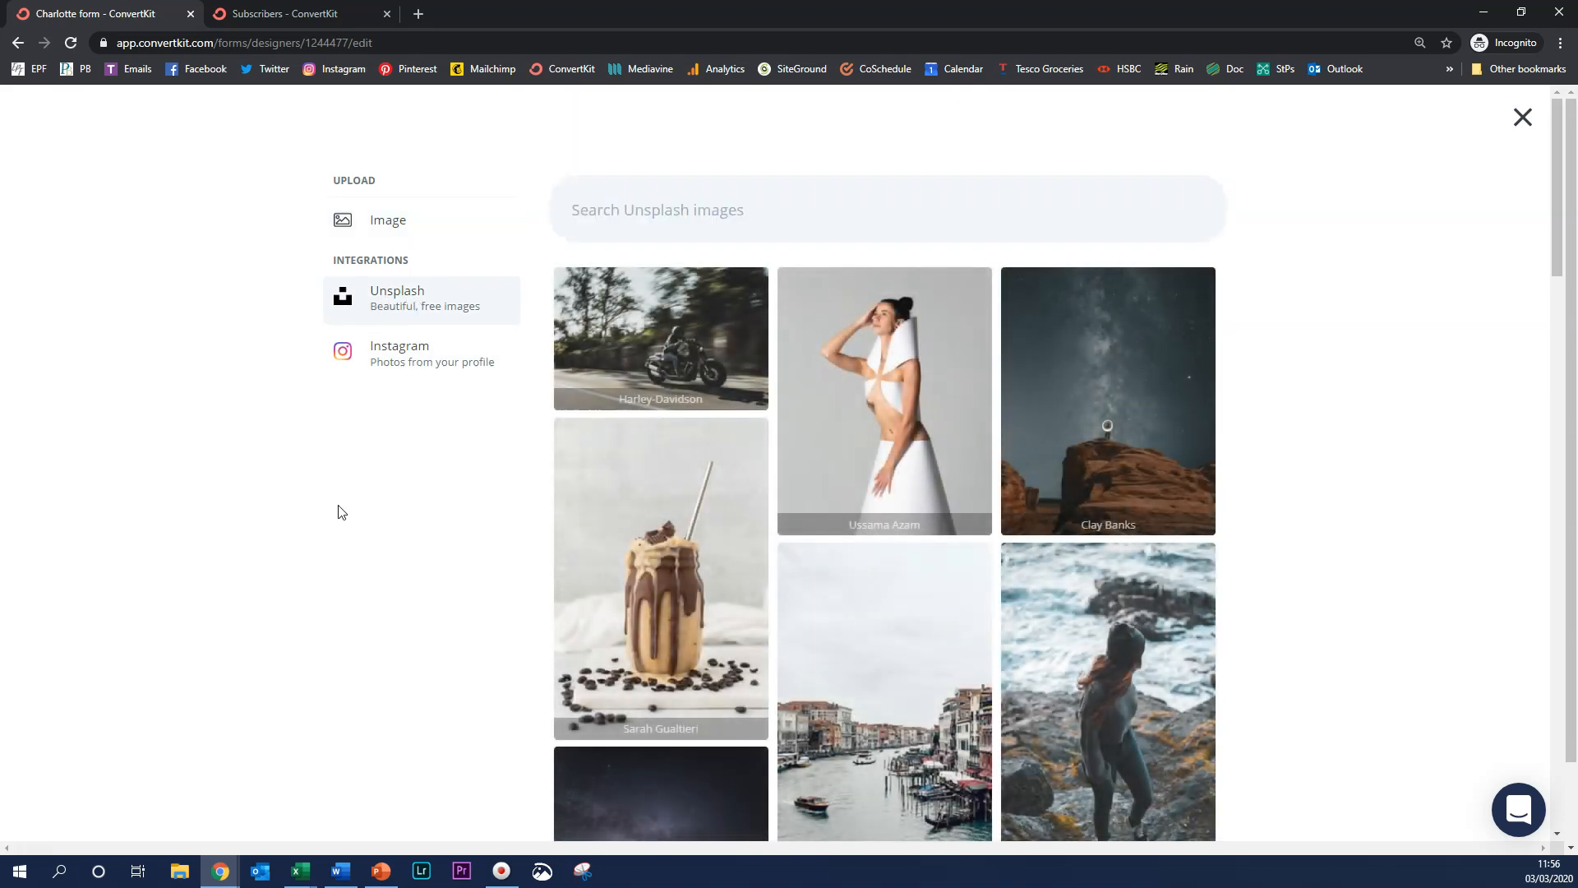
{"action": "left_click", "coordinate": [689, 209]}
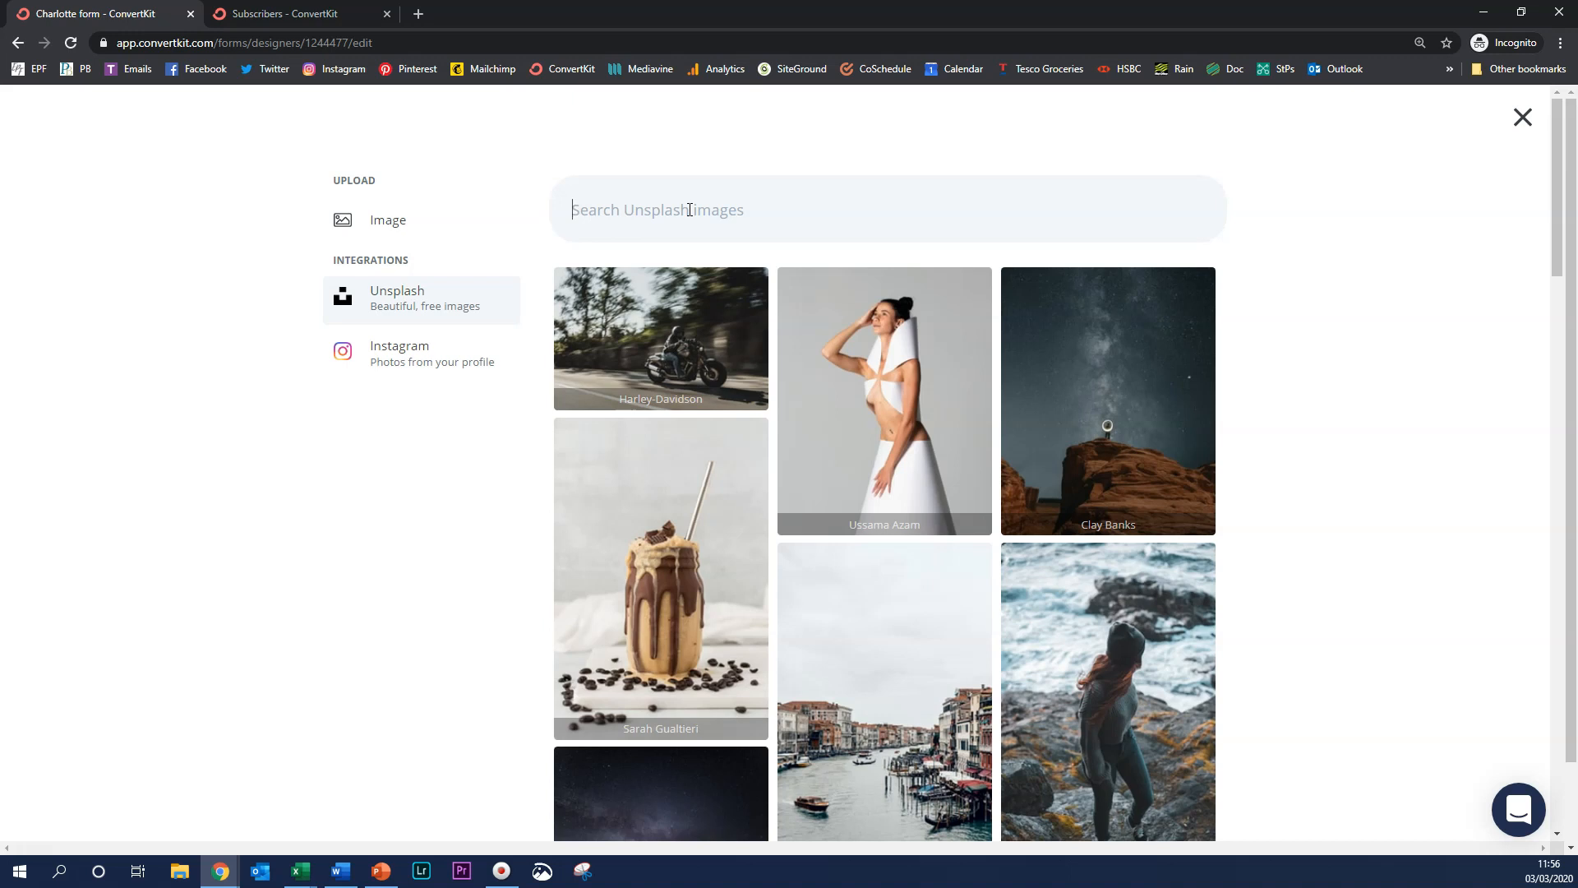
{"action": "type", "text": "list"}
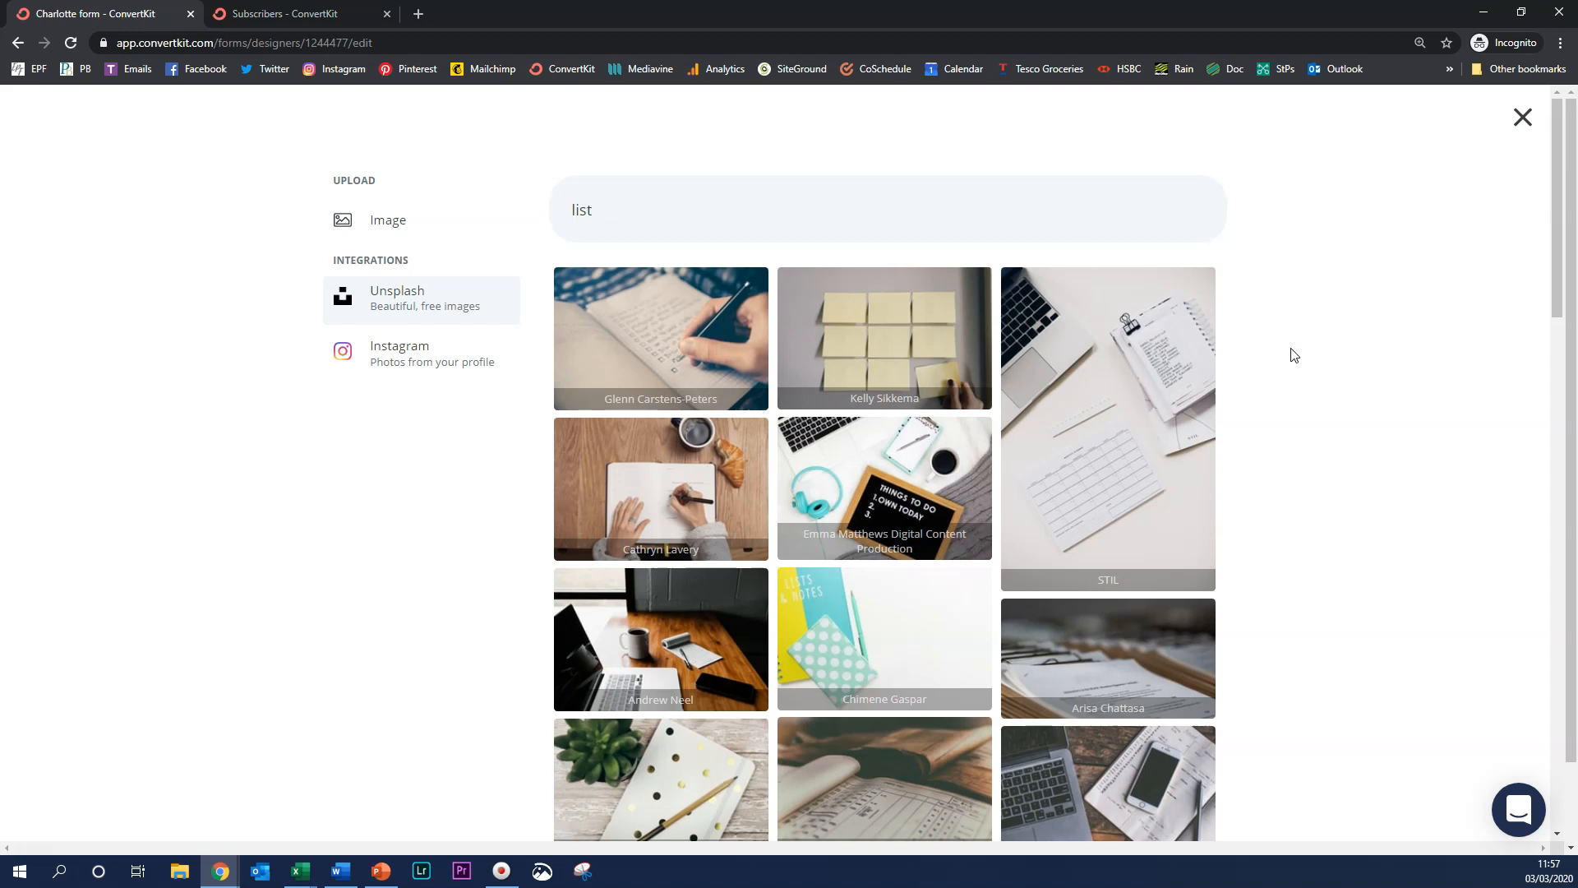
{"action": "scroll", "coordinate": [1294, 356], "scroll_direction": "down", "scroll_amount": 1}
{"action": "scroll", "coordinate": [1294, 355], "scroll_direction": "down", "scroll_amount": 1}
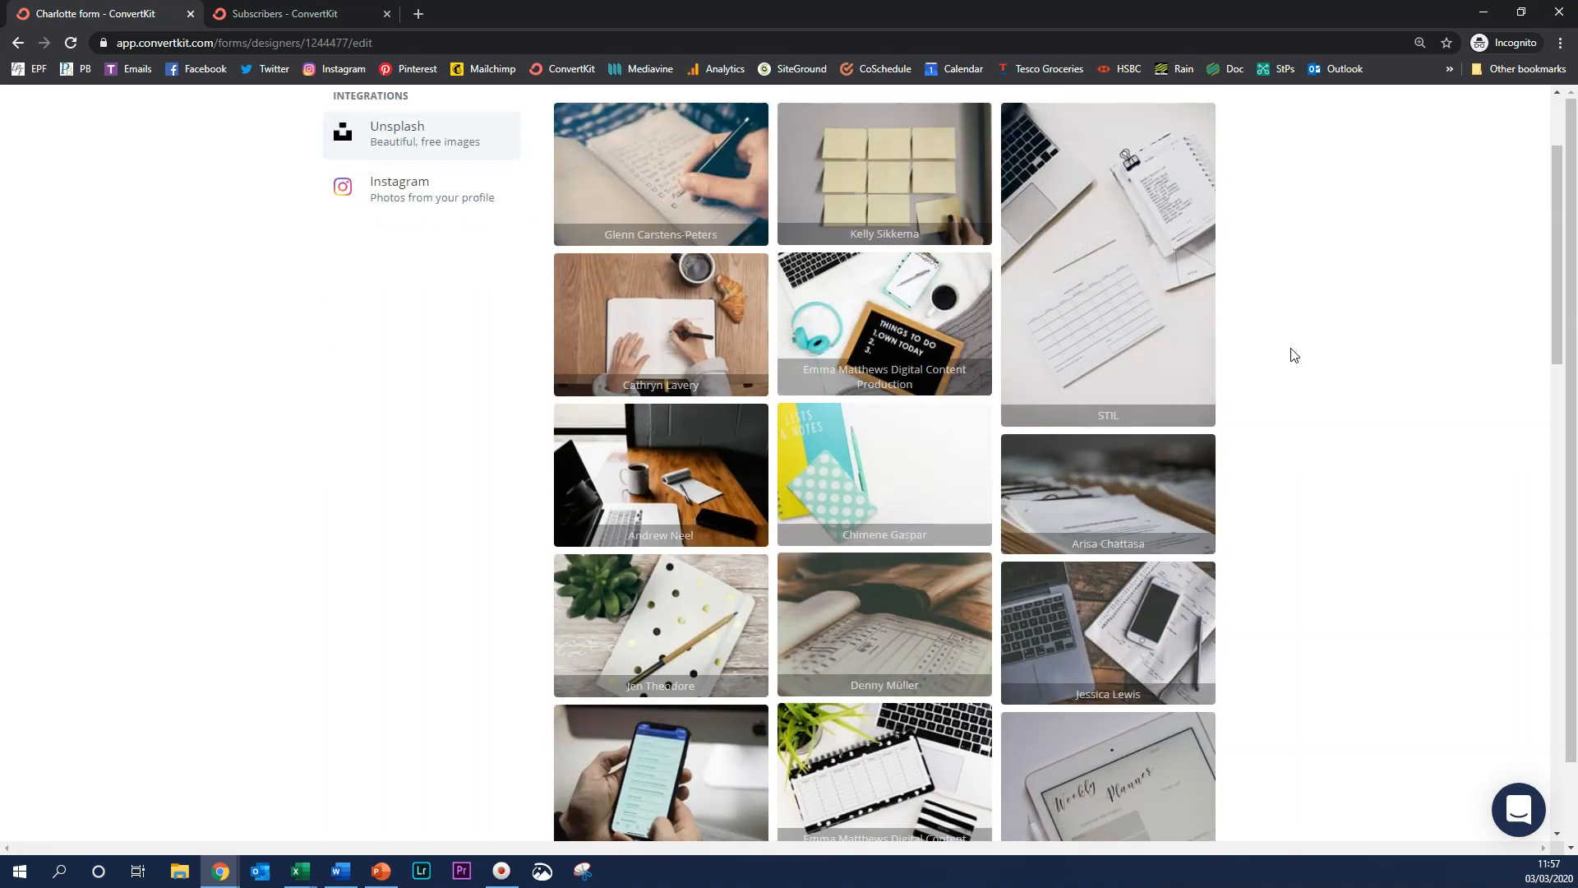
{"action": "scroll", "coordinate": [1295, 355], "scroll_direction": "down", "scroll_amount": 2}
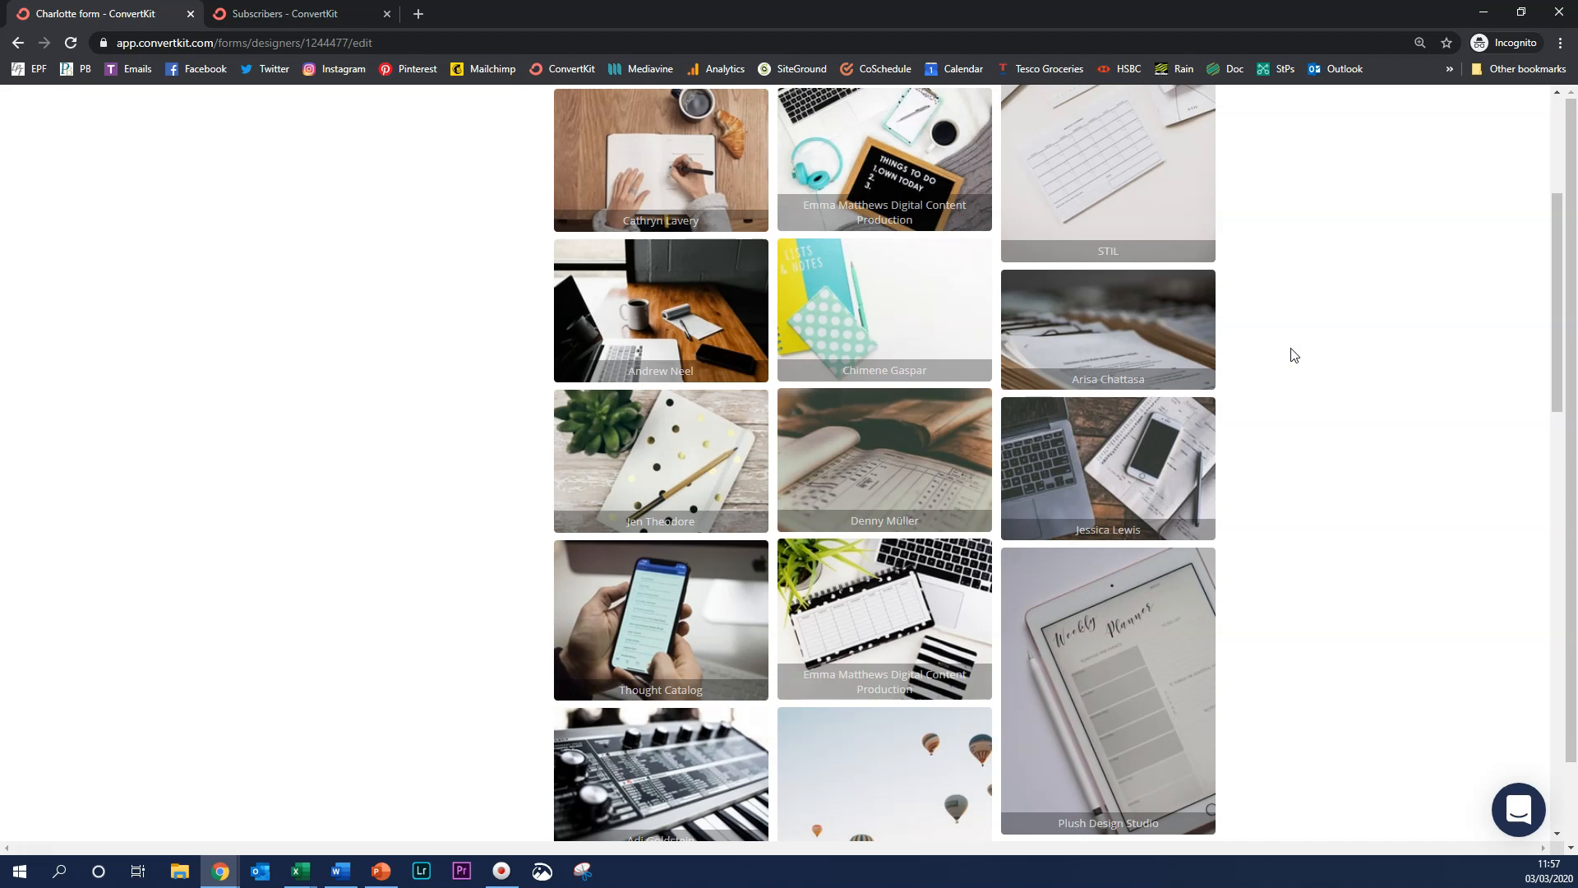
{"action": "scroll", "coordinate": [1294, 355], "scroll_direction": "down", "scroll_amount": 7}
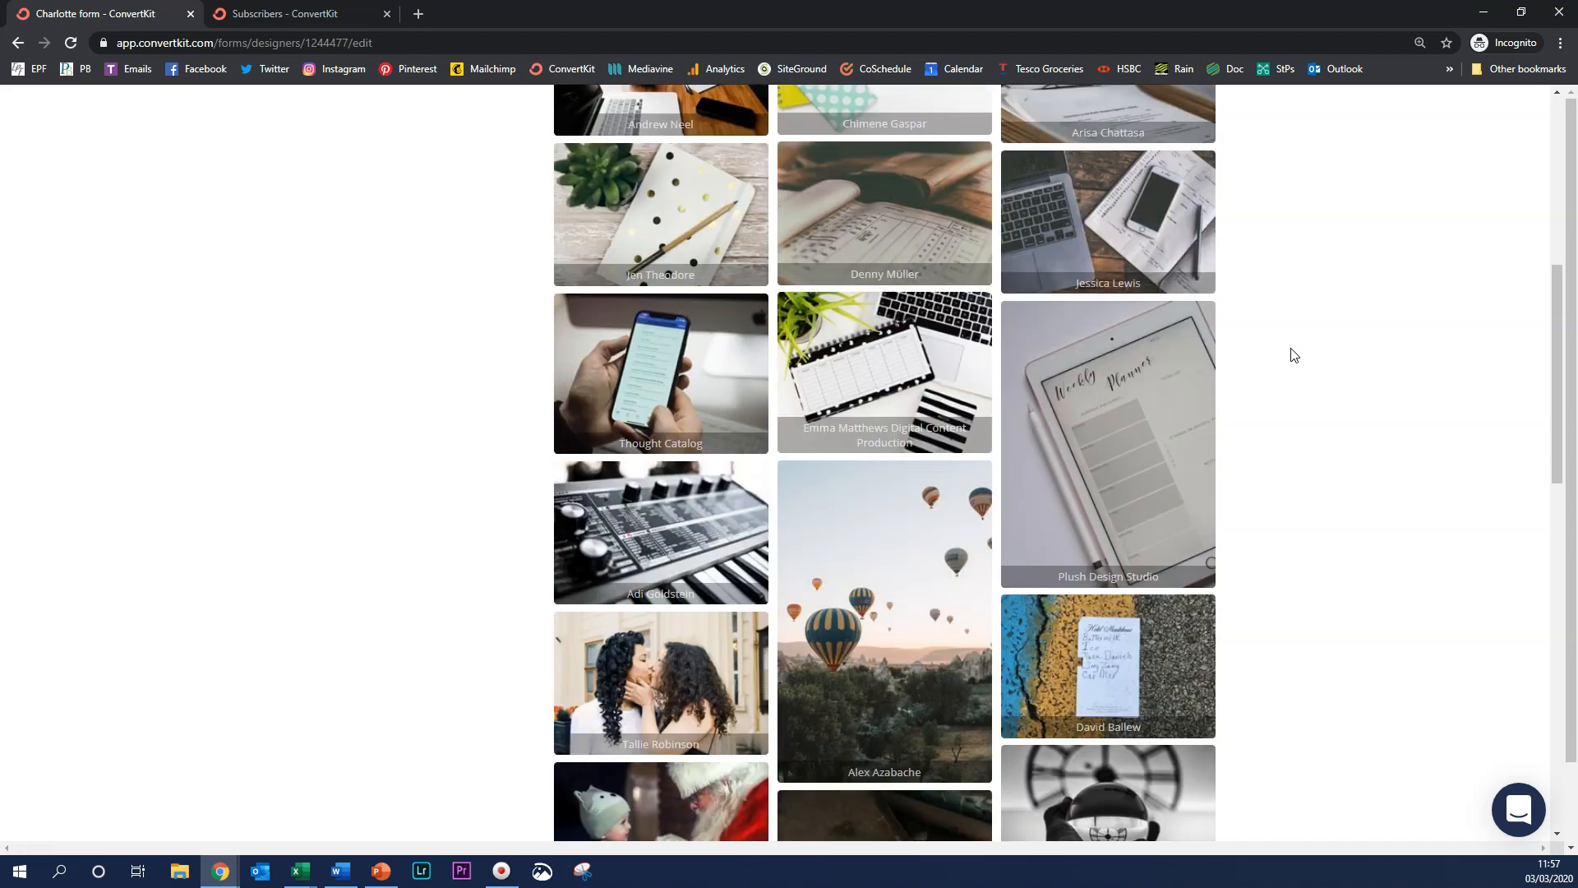
{"action": "scroll", "coordinate": [1294, 355], "scroll_direction": "down", "scroll_amount": 1}
{"action": "scroll", "coordinate": [1295, 355], "scroll_direction": "down", "scroll_amount": 4}
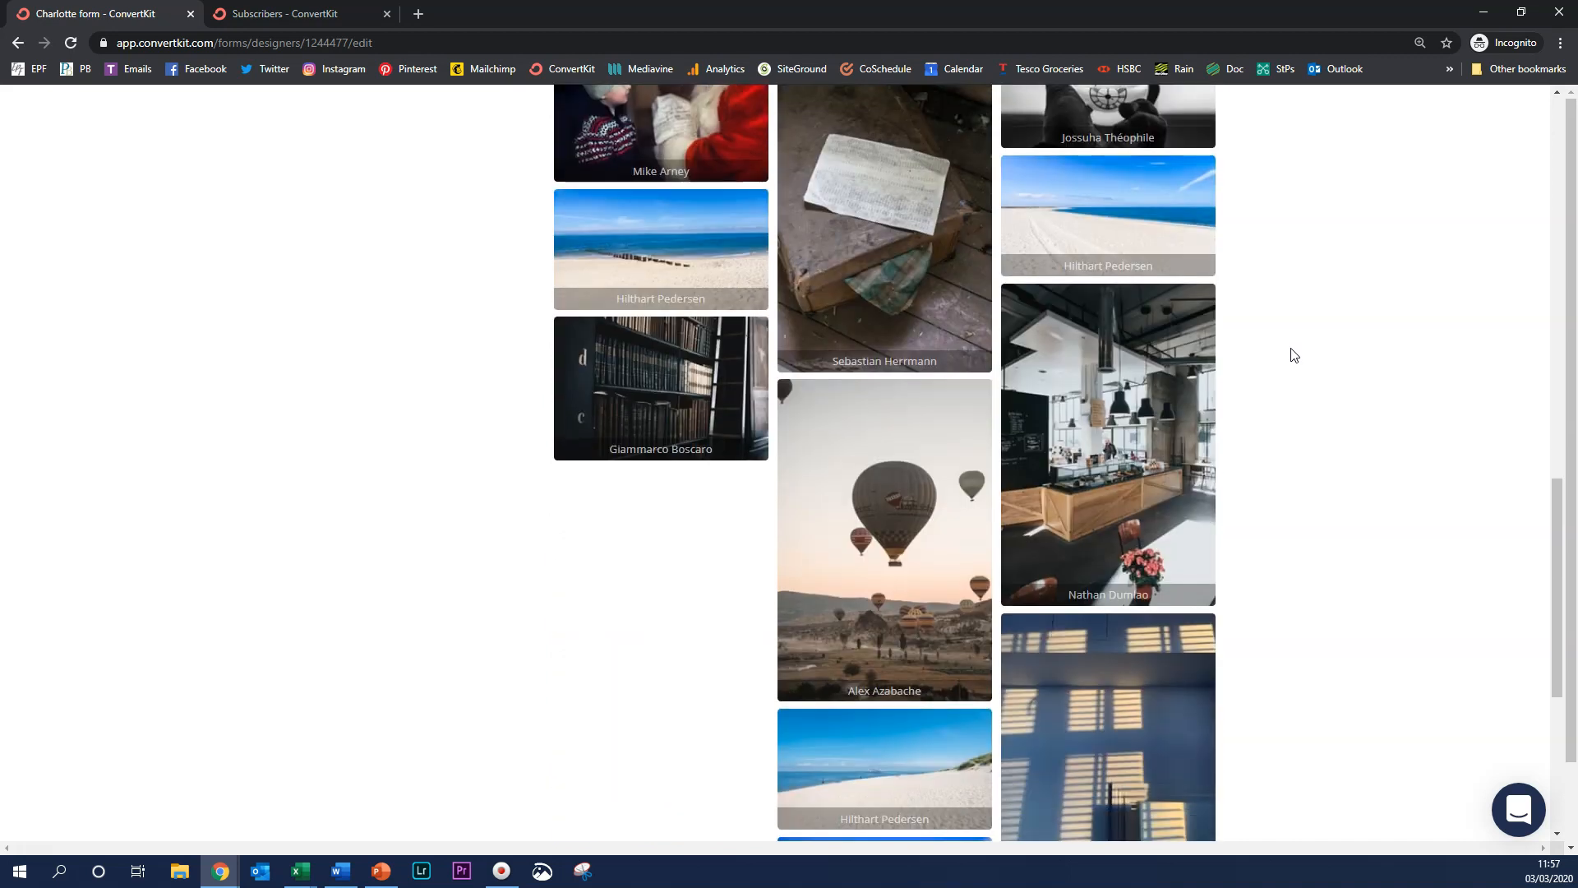
{"action": "scroll", "coordinate": [1294, 356], "scroll_direction": "up", "scroll_amount": 14}
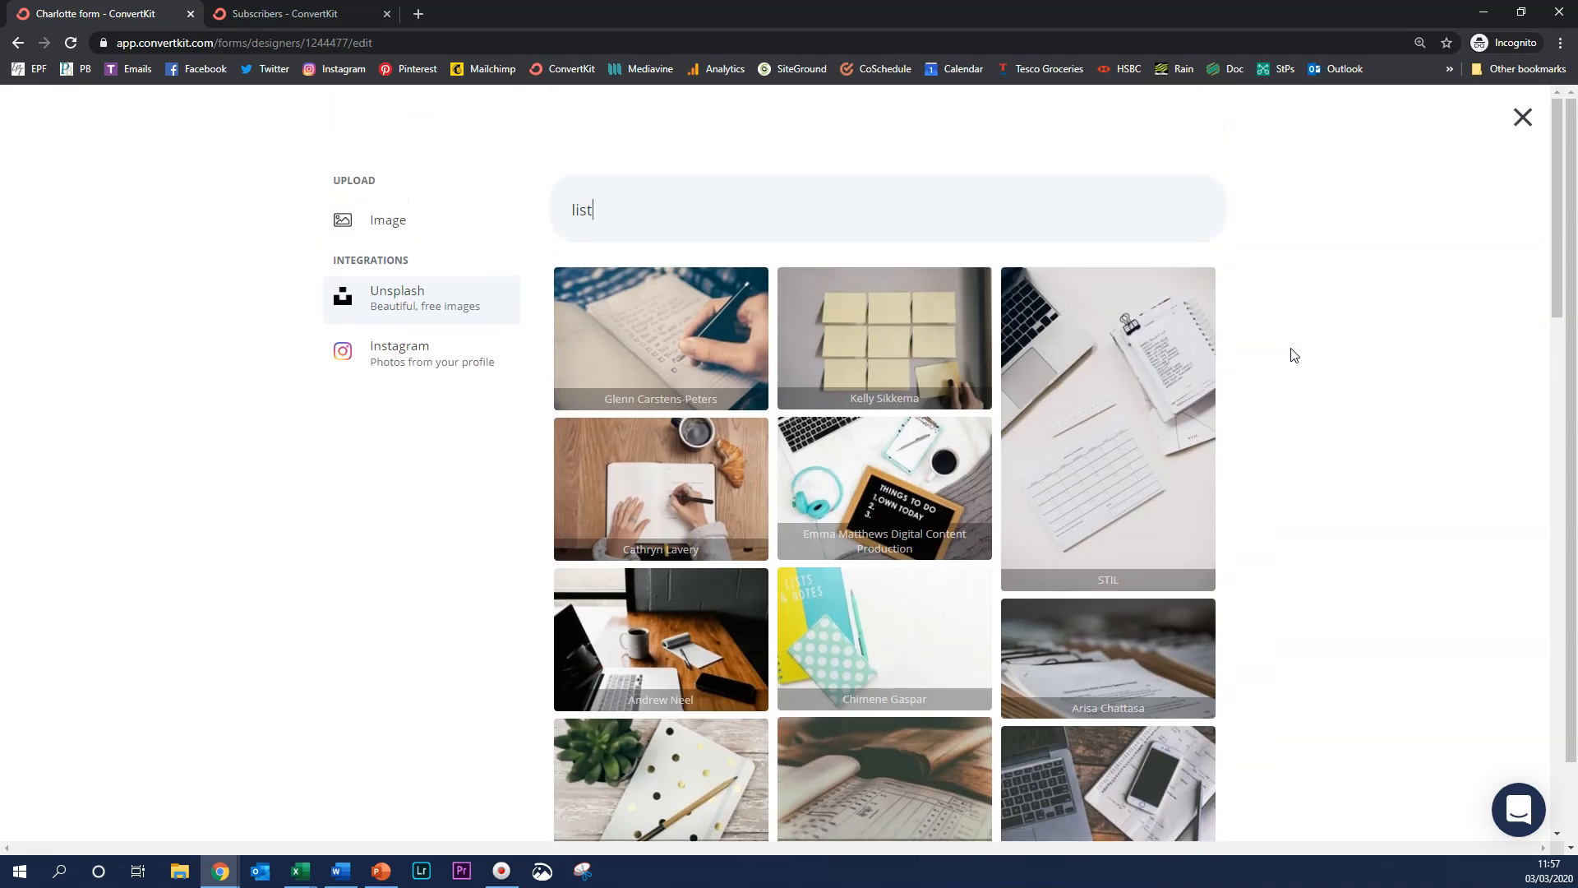
{"action": "left_click", "coordinate": [676, 310]}
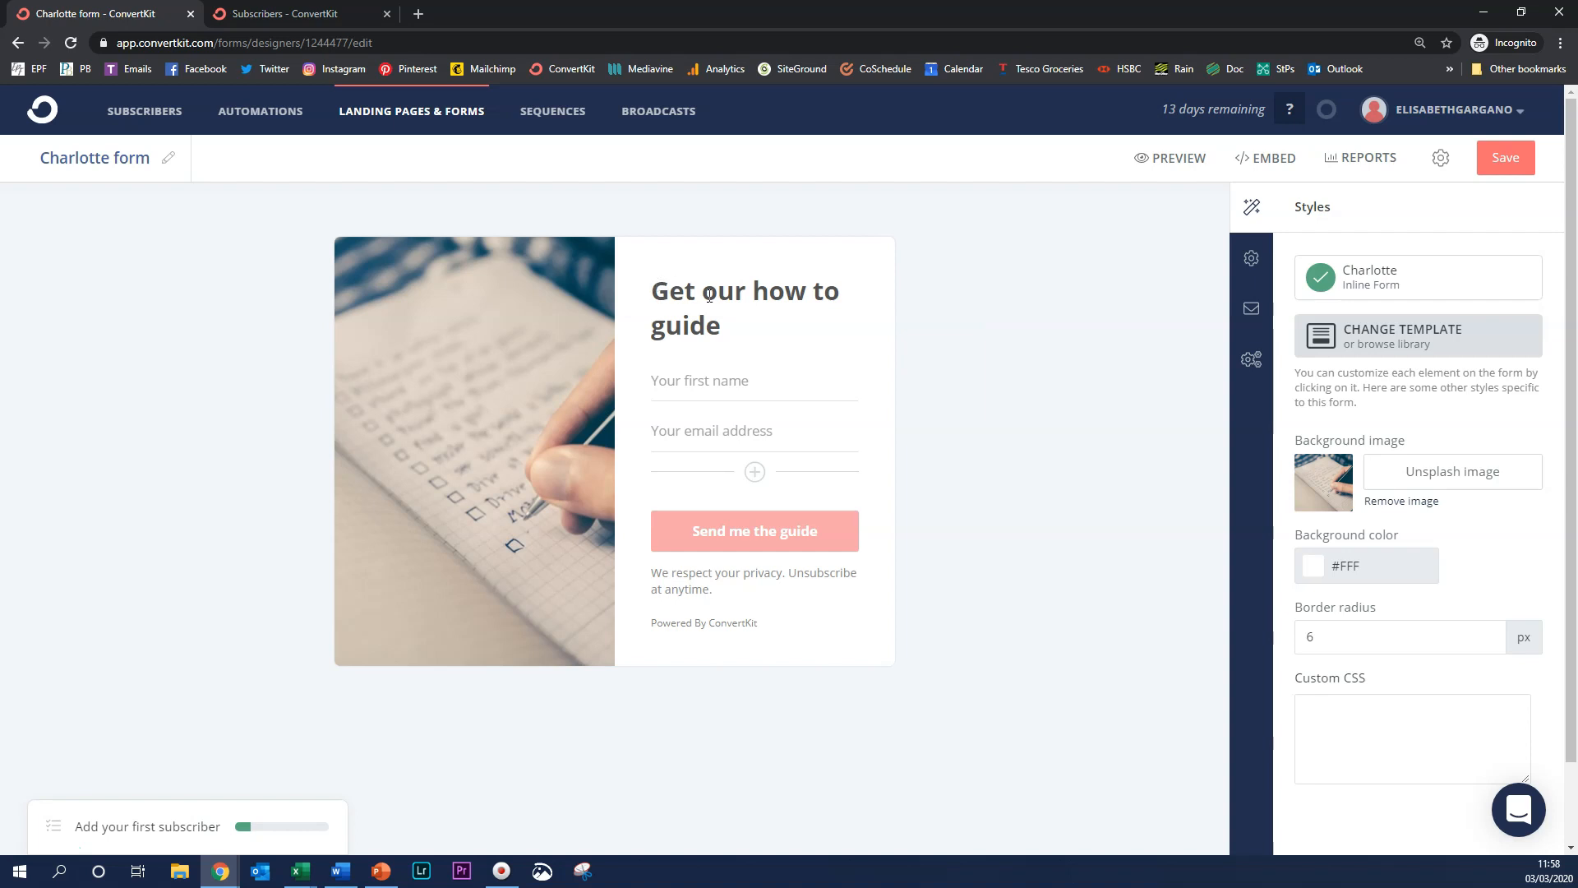
Change the form's heading to "Get the checklist!" and view its font weight options
{"action": "left_click_drag", "start_coordinate": [704, 291], "coordinate": [736, 335]}
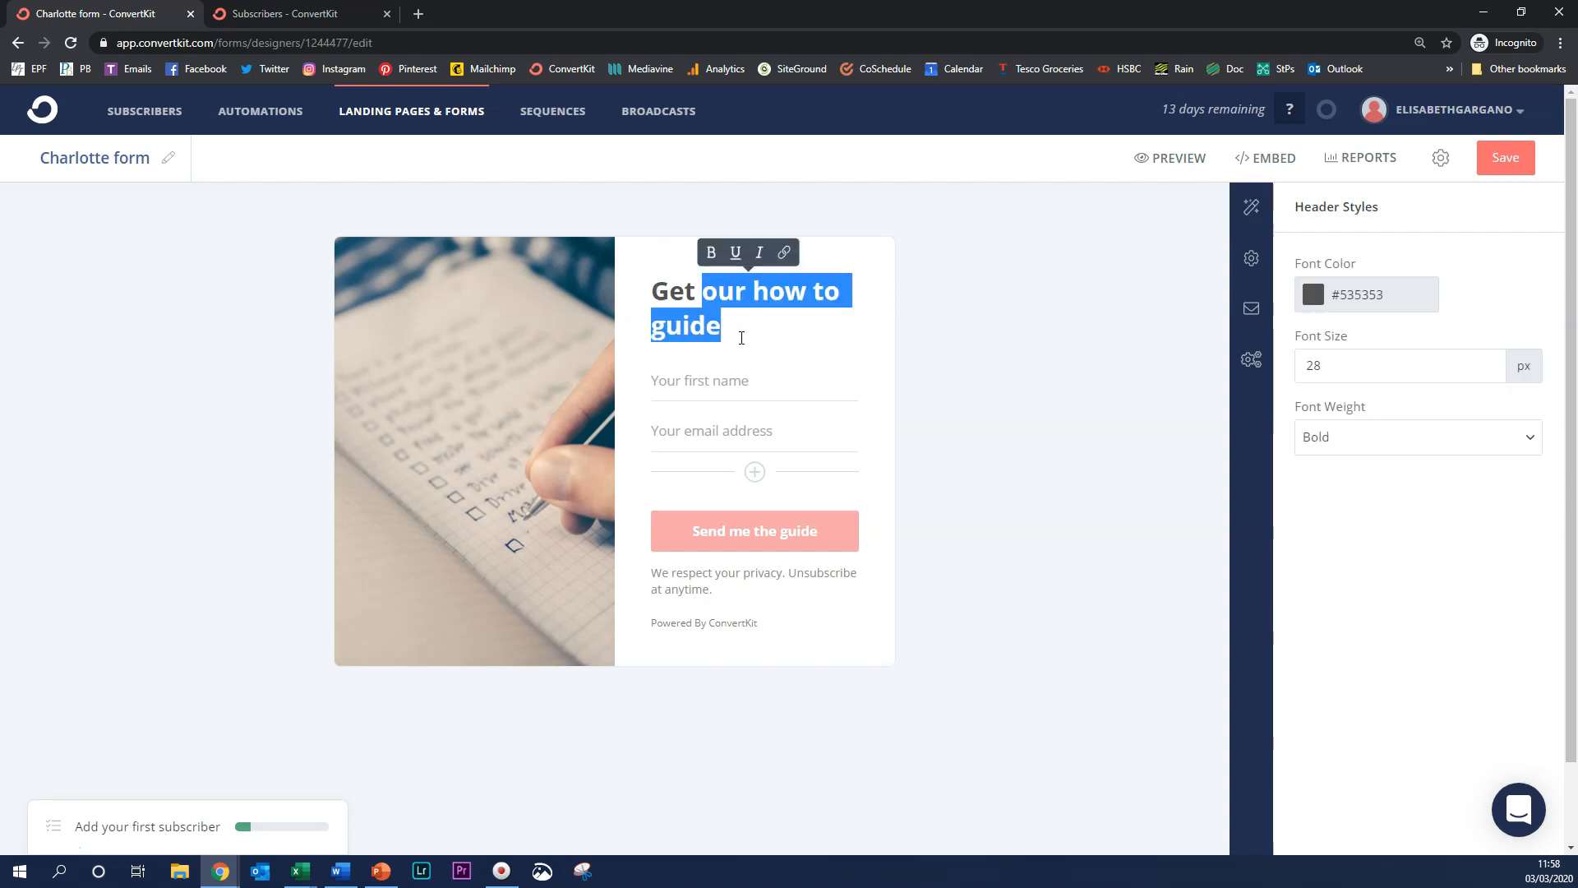
{"action": "type", "text": "the che"}
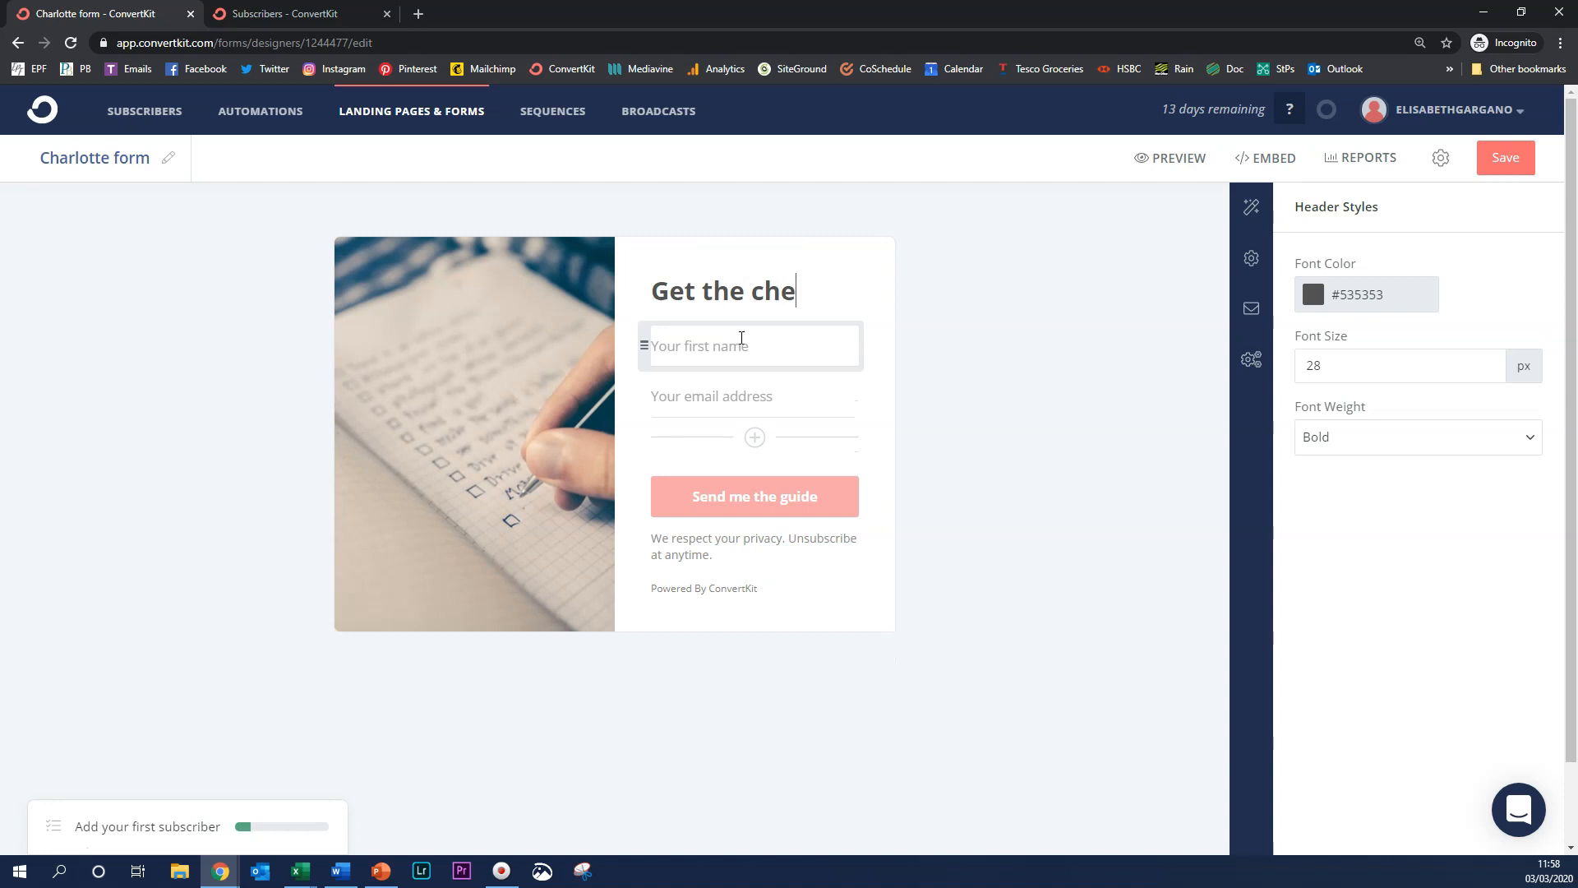
{"action": "type", "text": "cklist!"}
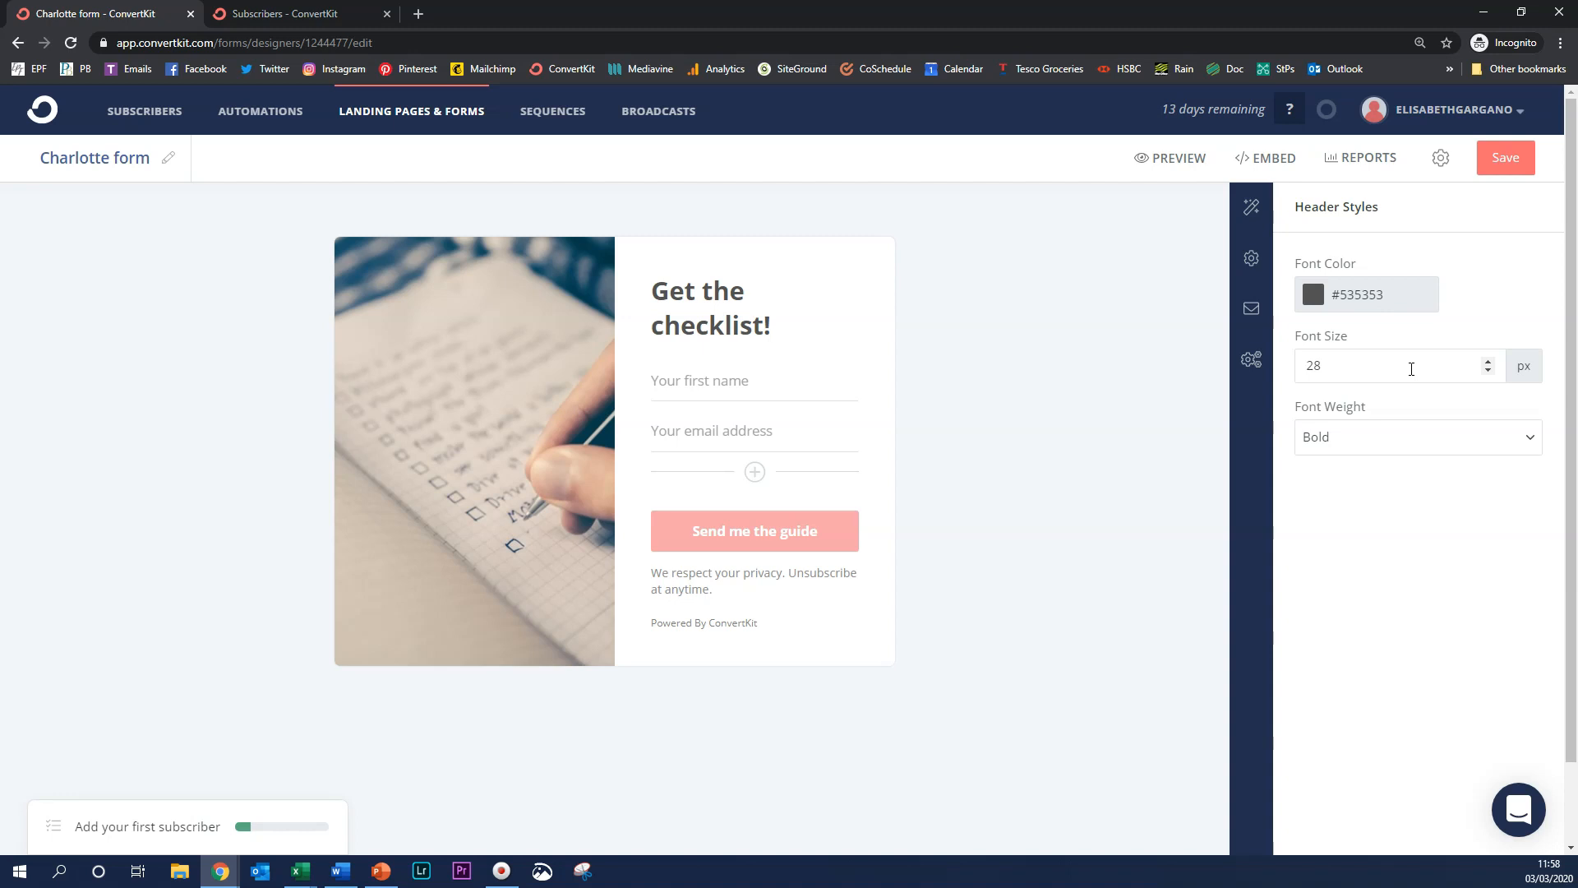
{"action": "left_click", "coordinate": [1401, 440]}
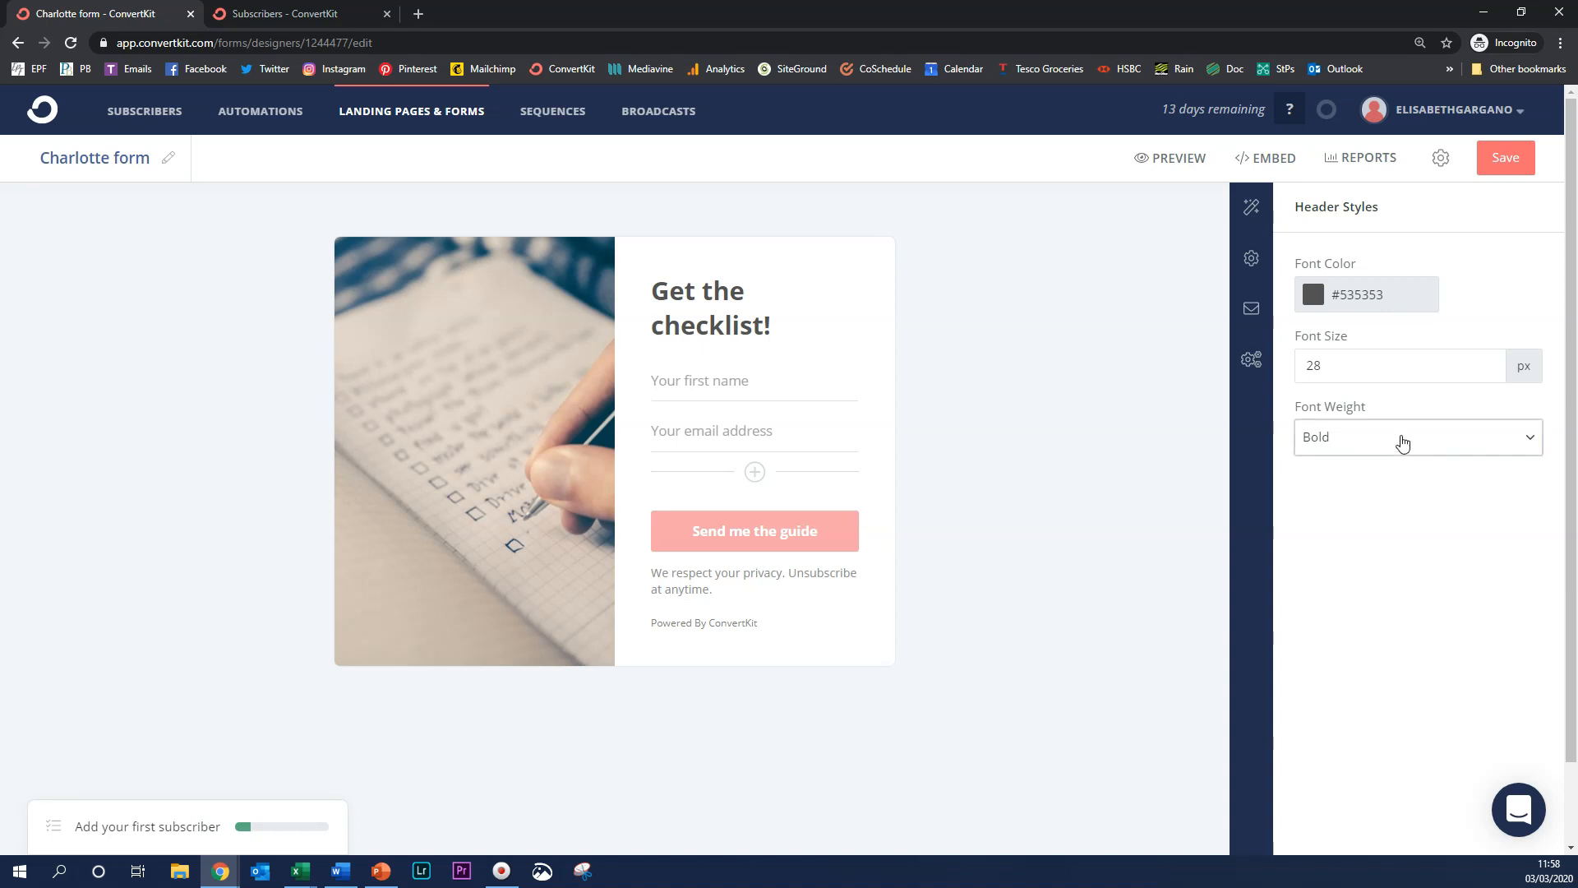
{"action": "left_click", "coordinate": [1400, 440]}
View the first name field's options and change the submit button's text to "Send me the checklist"
{"action": "left_click", "coordinate": [653, 374]}
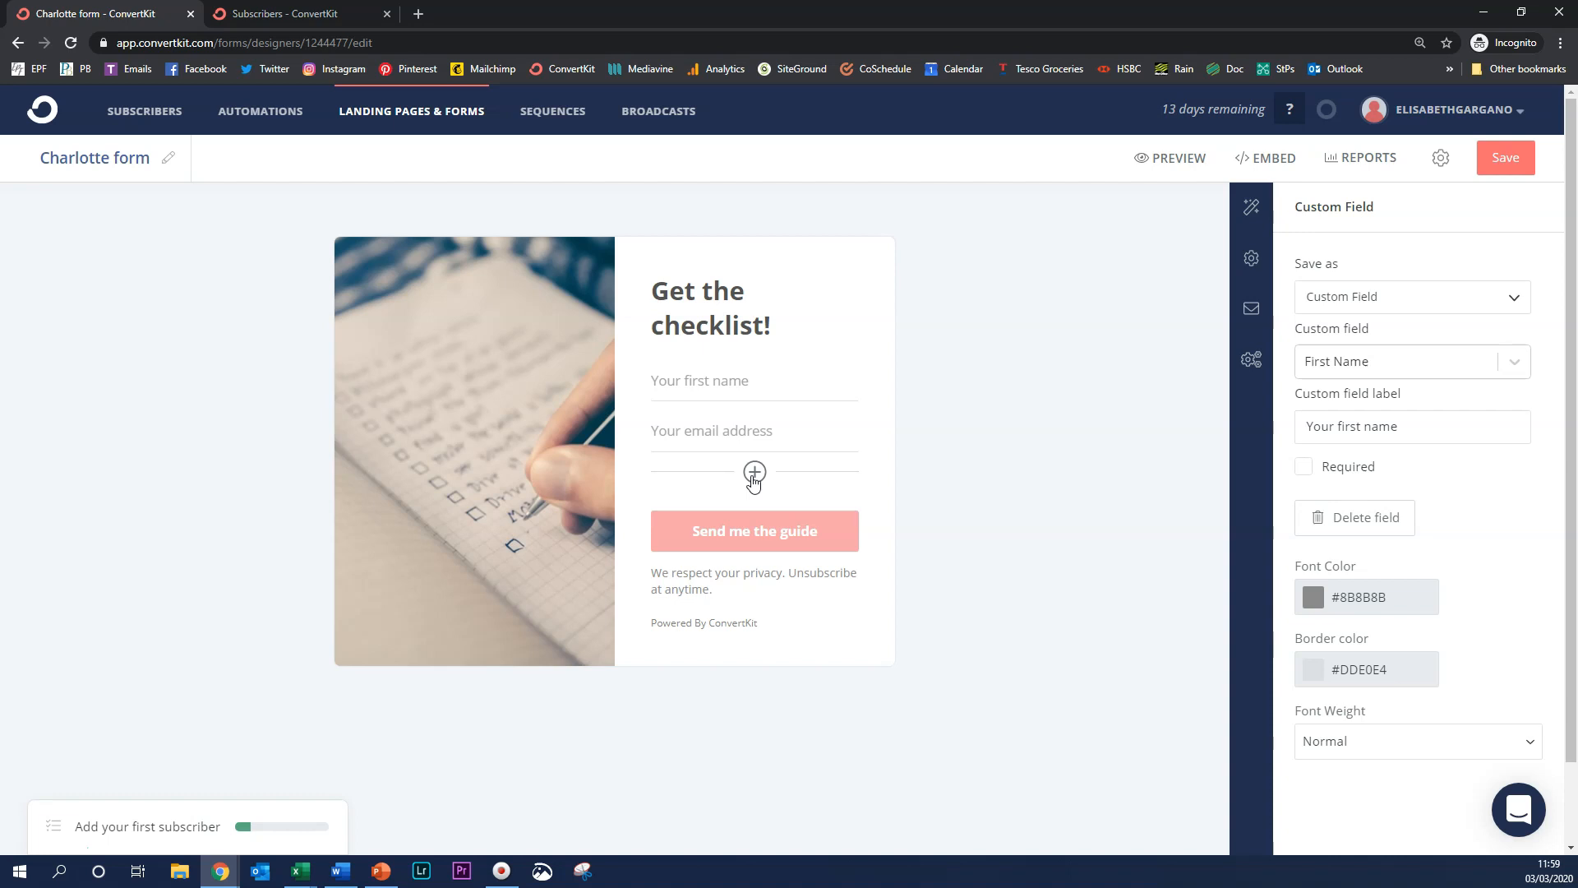
{"action": "left_click", "coordinate": [756, 530]}
{"action": "left_click", "coordinate": [835, 538]}
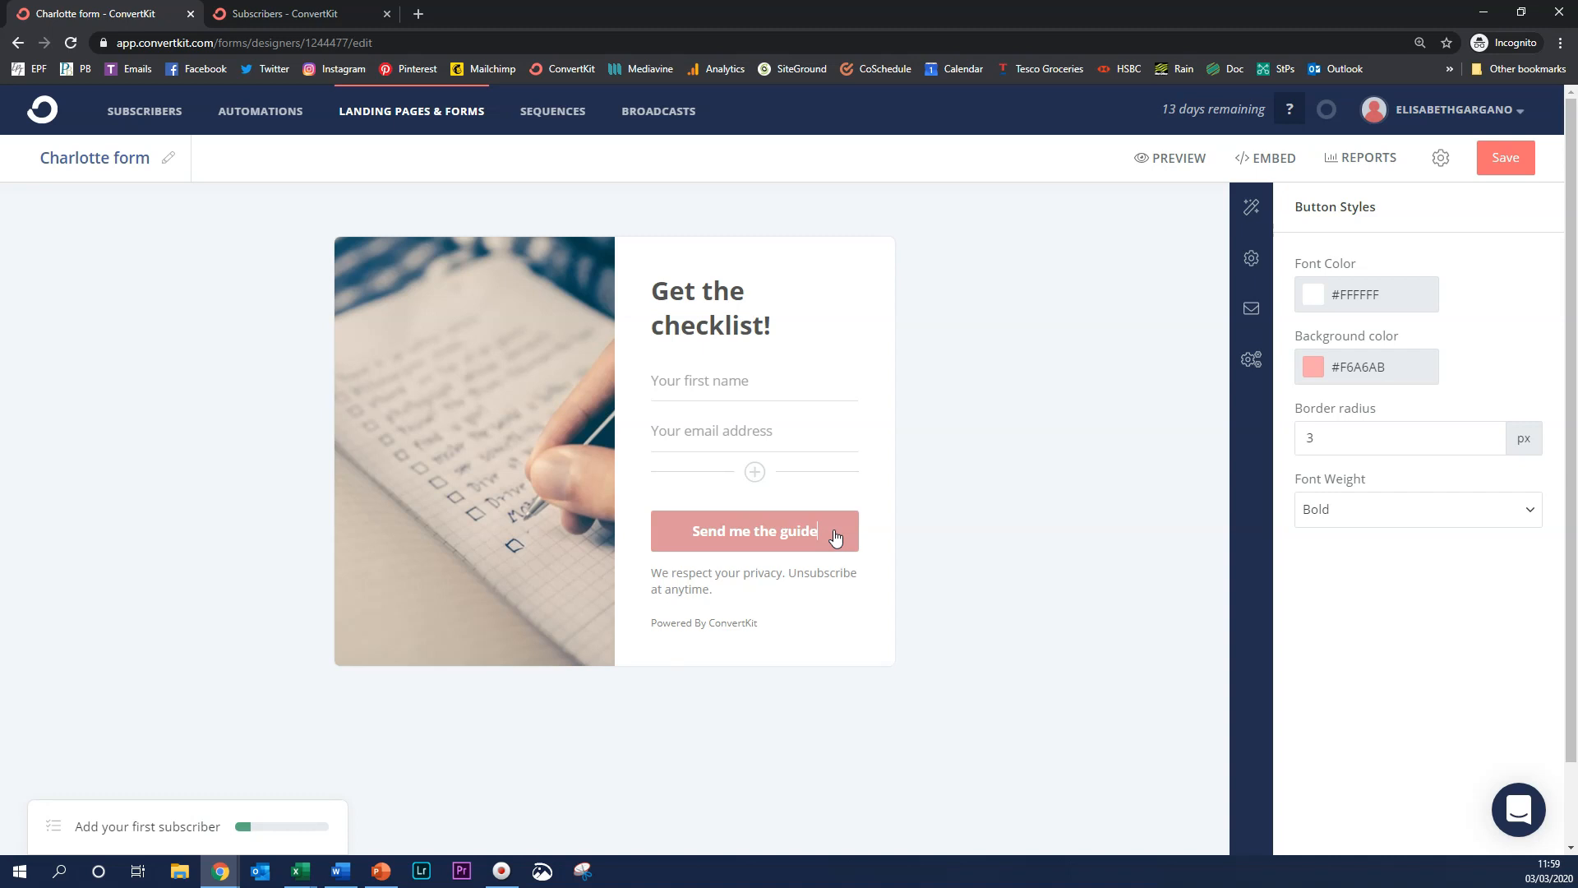
{"action": "left_click_drag", "start_coordinate": [835, 538], "coordinate": [784, 536]}
{"action": "type", "text": "checklist"}
{"action": "left_click", "coordinate": [838, 575]}
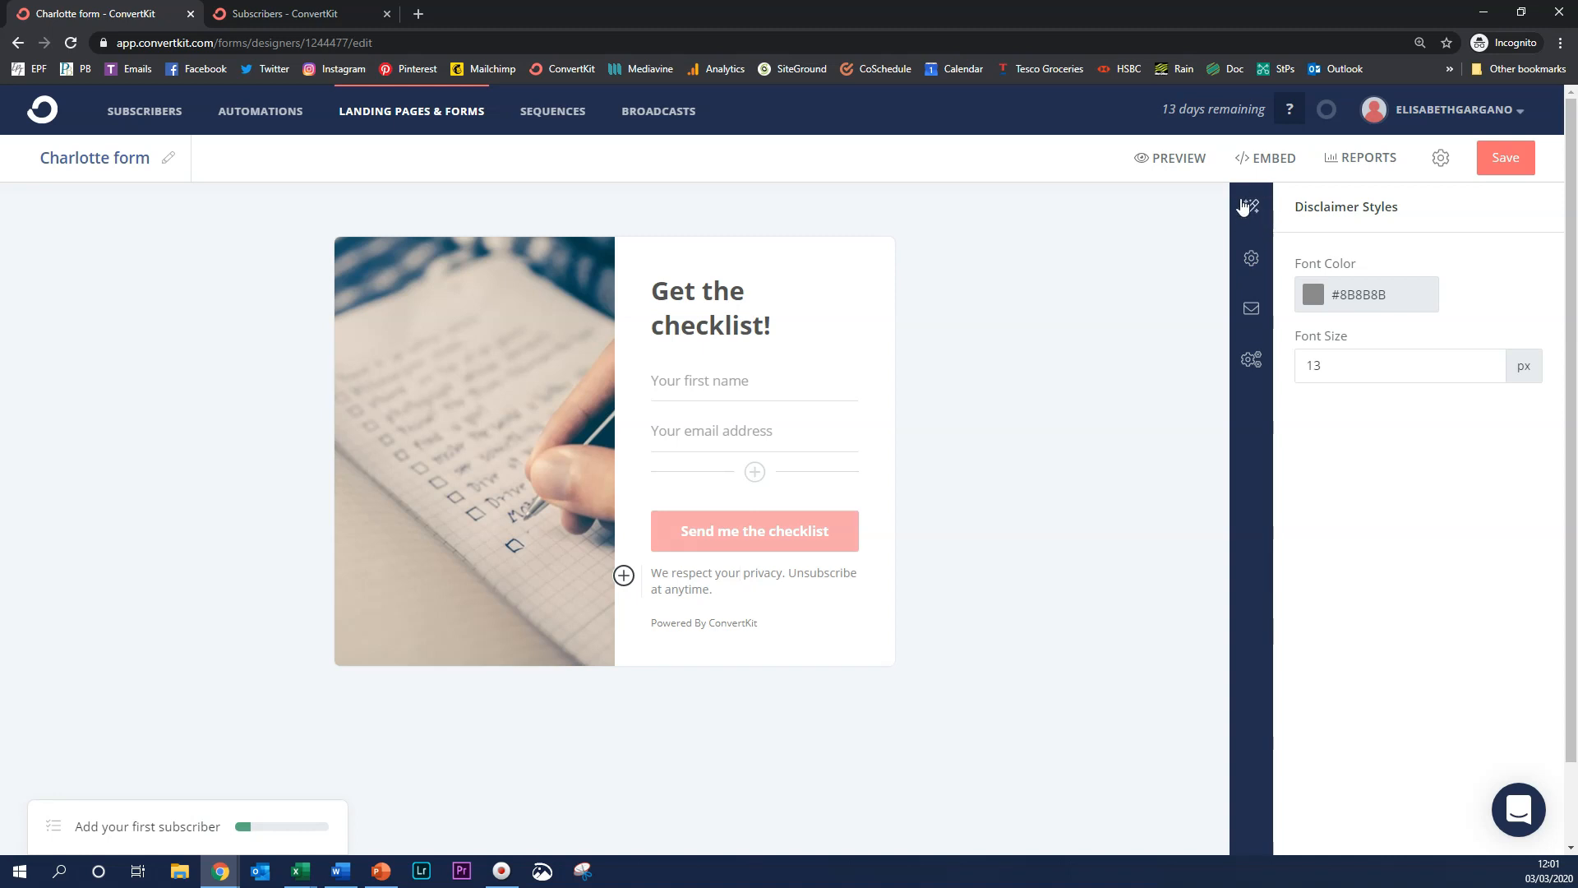
Review the form's after-subscription settings by trying the external page redirect, and return to showing a success message
{"action": "left_click", "coordinate": [1250, 261]}
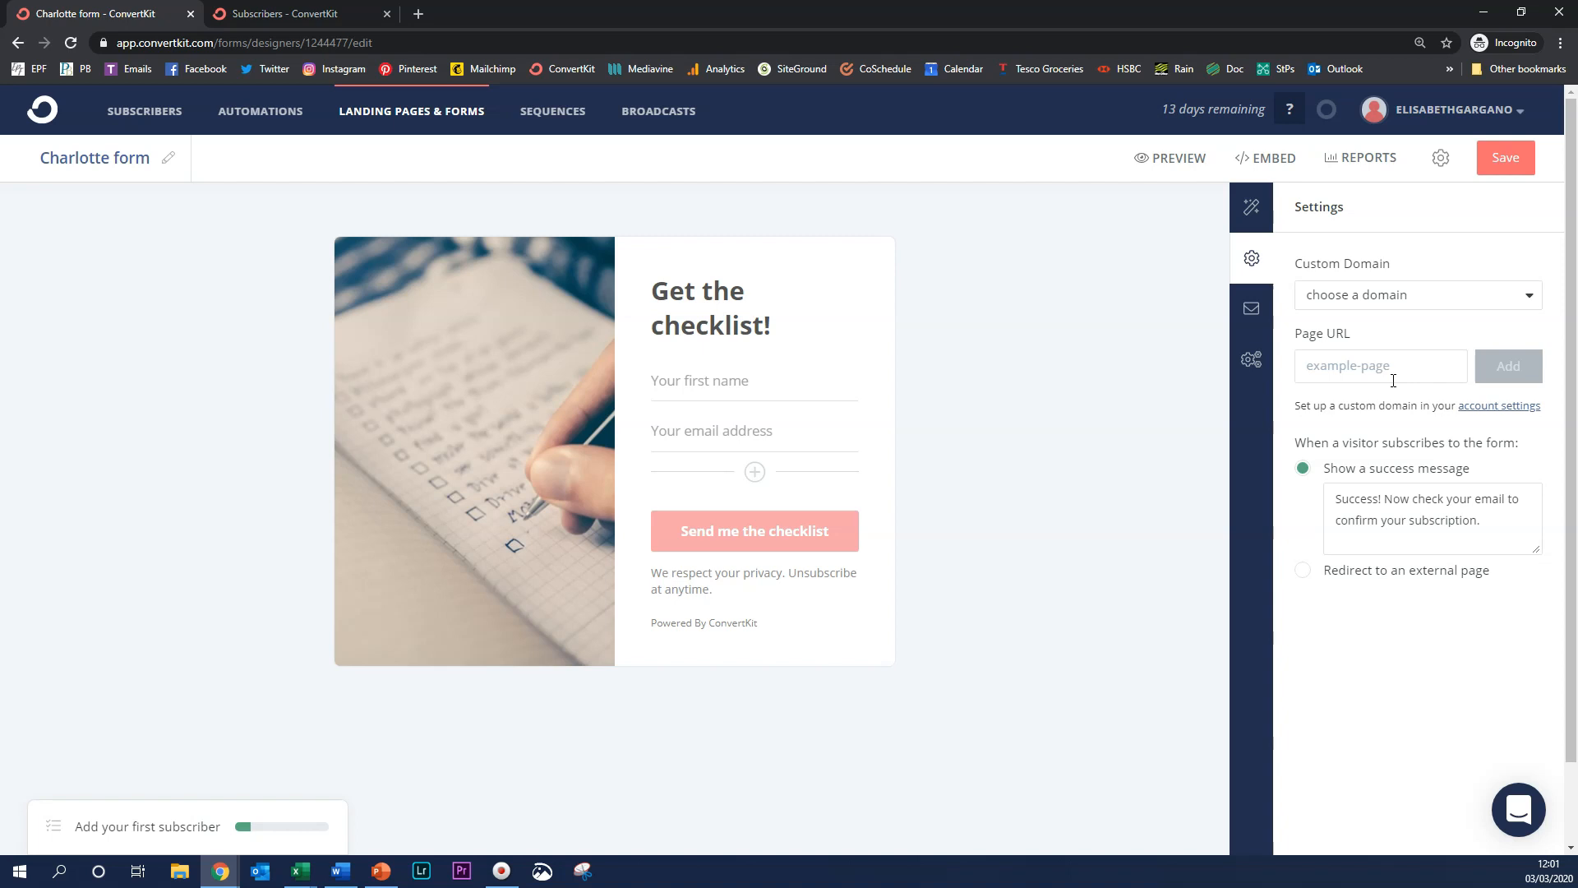
{"action": "scroll", "coordinate": [1393, 381], "scroll_direction": "down", "scroll_amount": 1}
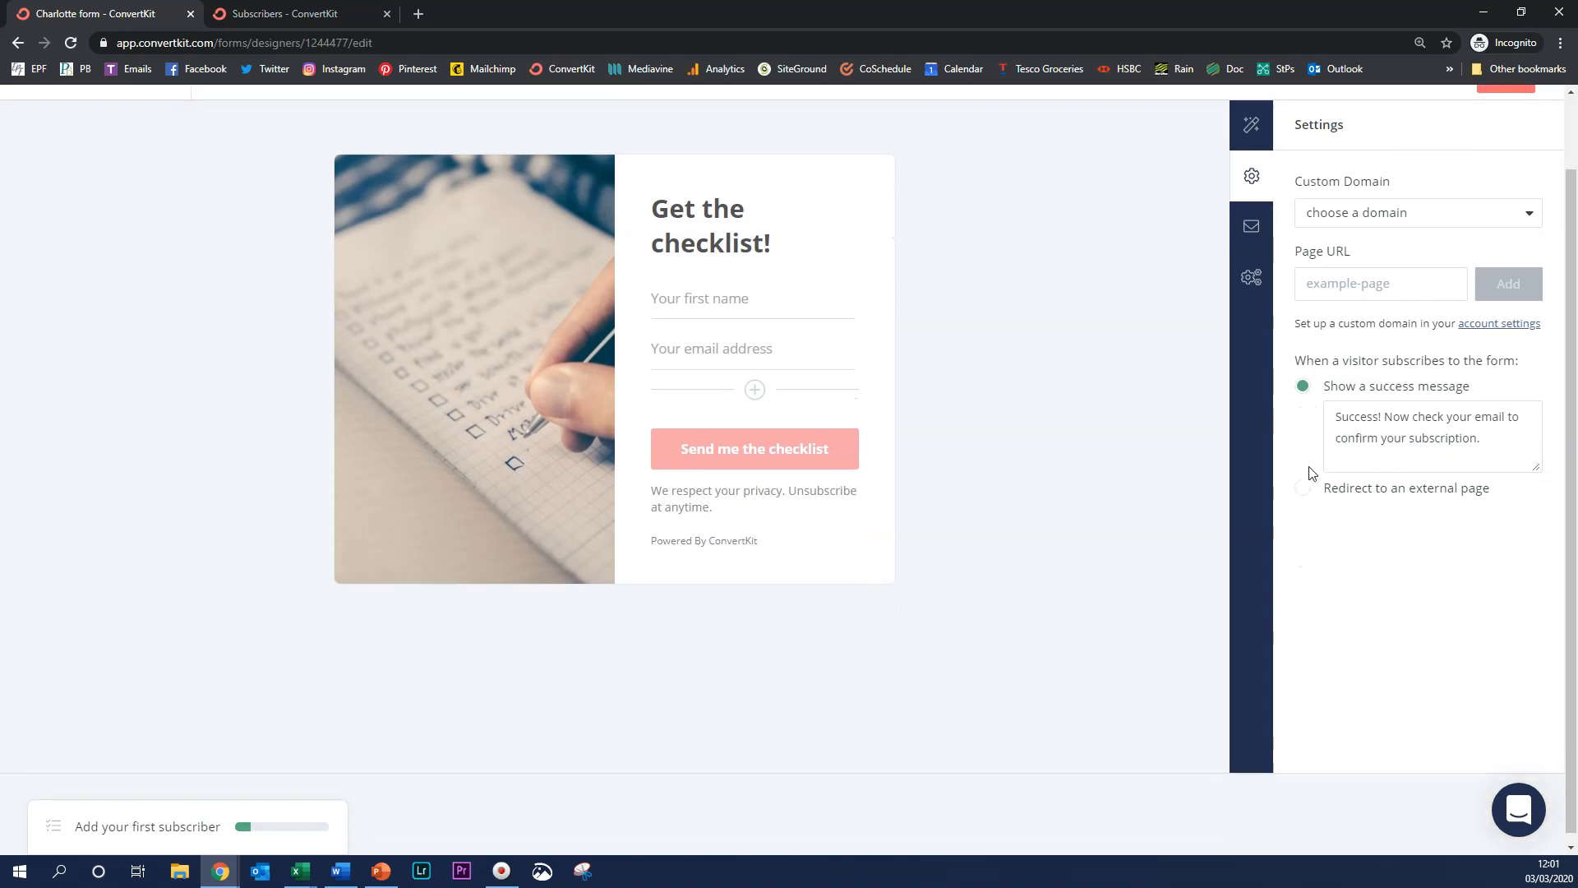
{"action": "scroll", "coordinate": [1499, 433], "scroll_direction": "up", "scroll_amount": 1}
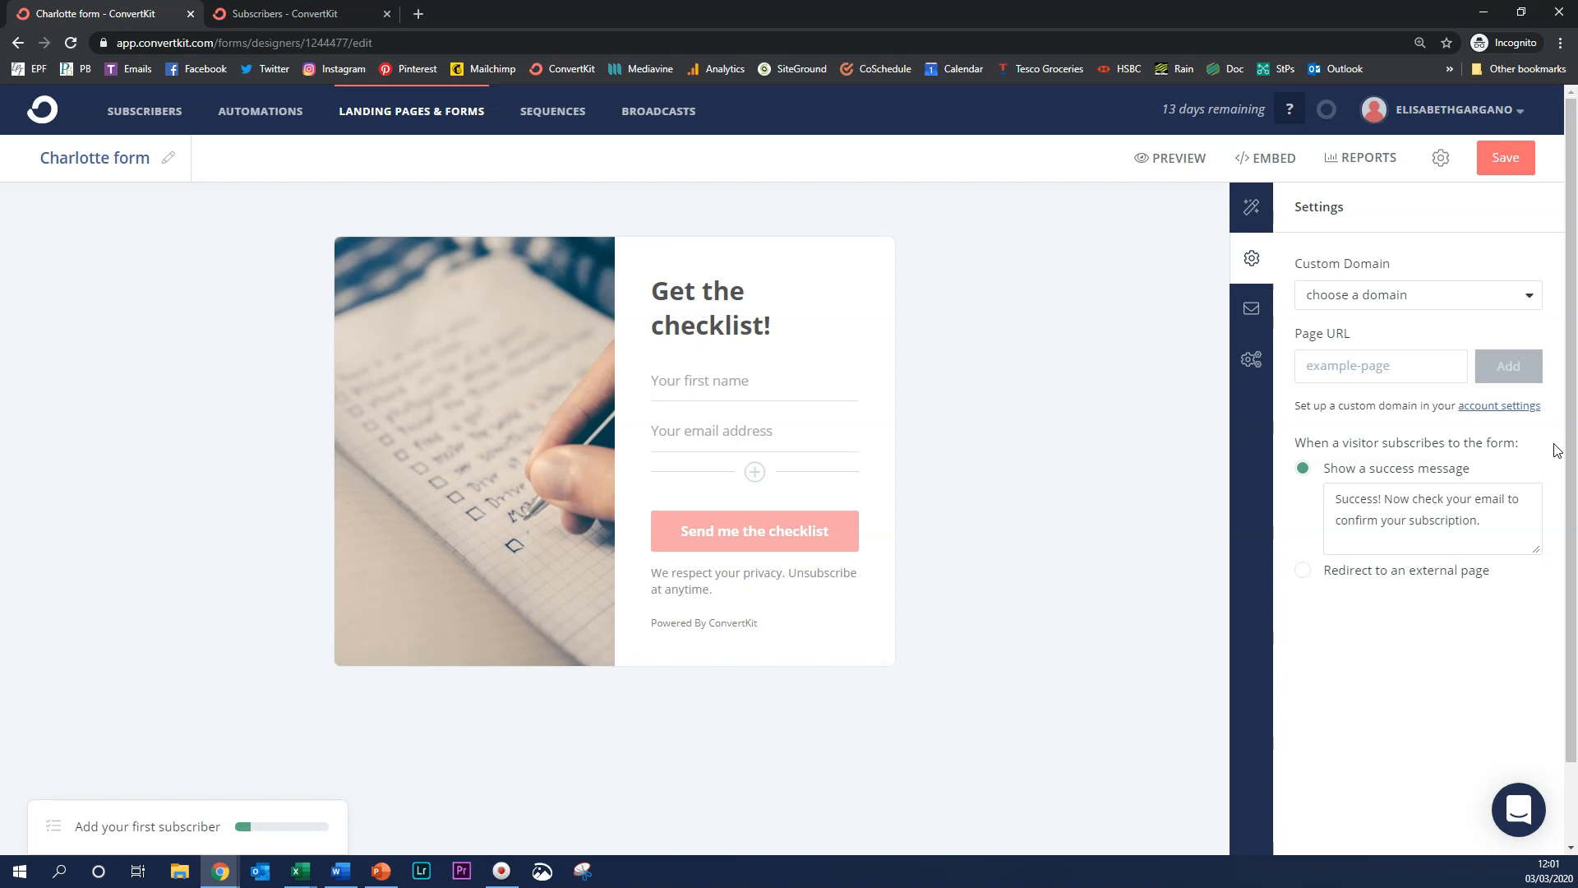
{"action": "left_click", "coordinate": [1304, 571]}
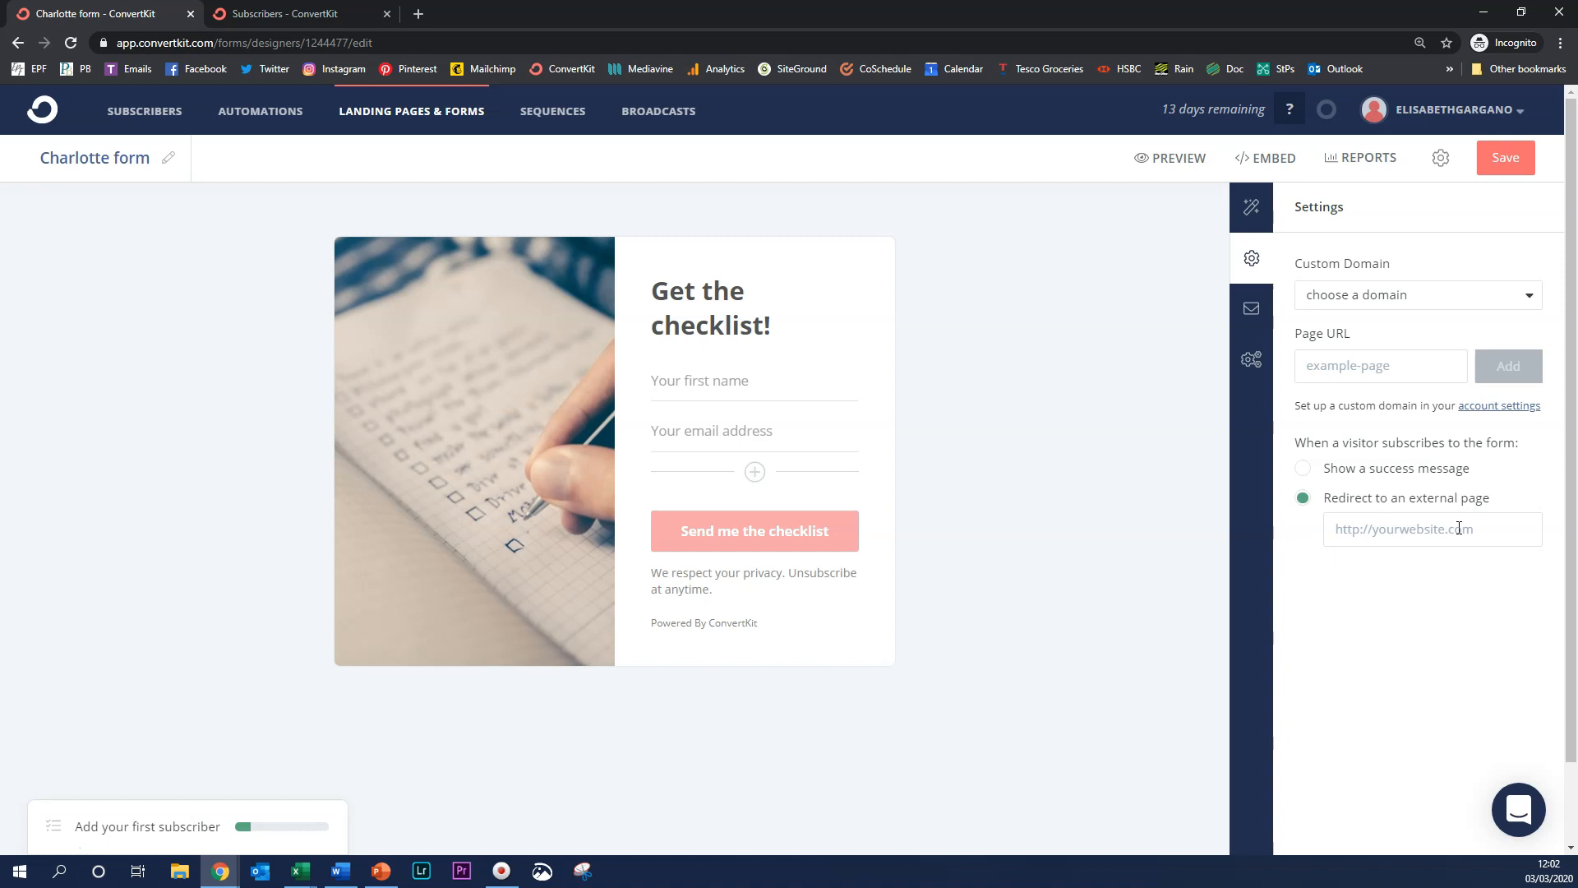
{"action": "left_click", "coordinate": [1303, 469]}
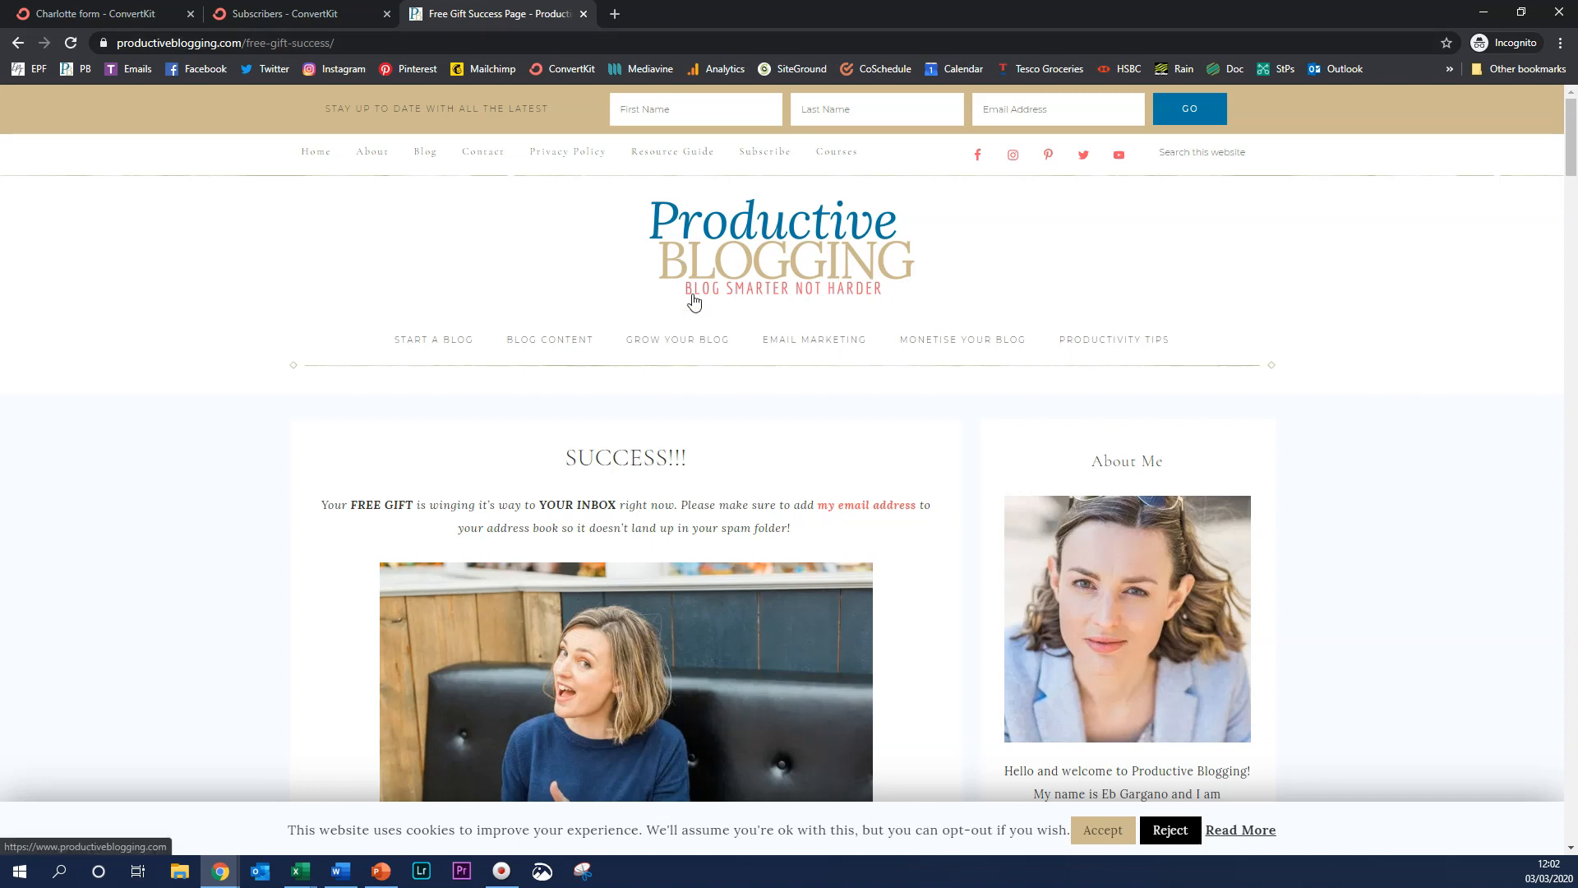
Look over the Free Gift Success Page as an example of a redirect page and return to the form editor
{"action": "scroll", "coordinate": [493, 403], "scroll_direction": "down", "scroll_amount": 1}
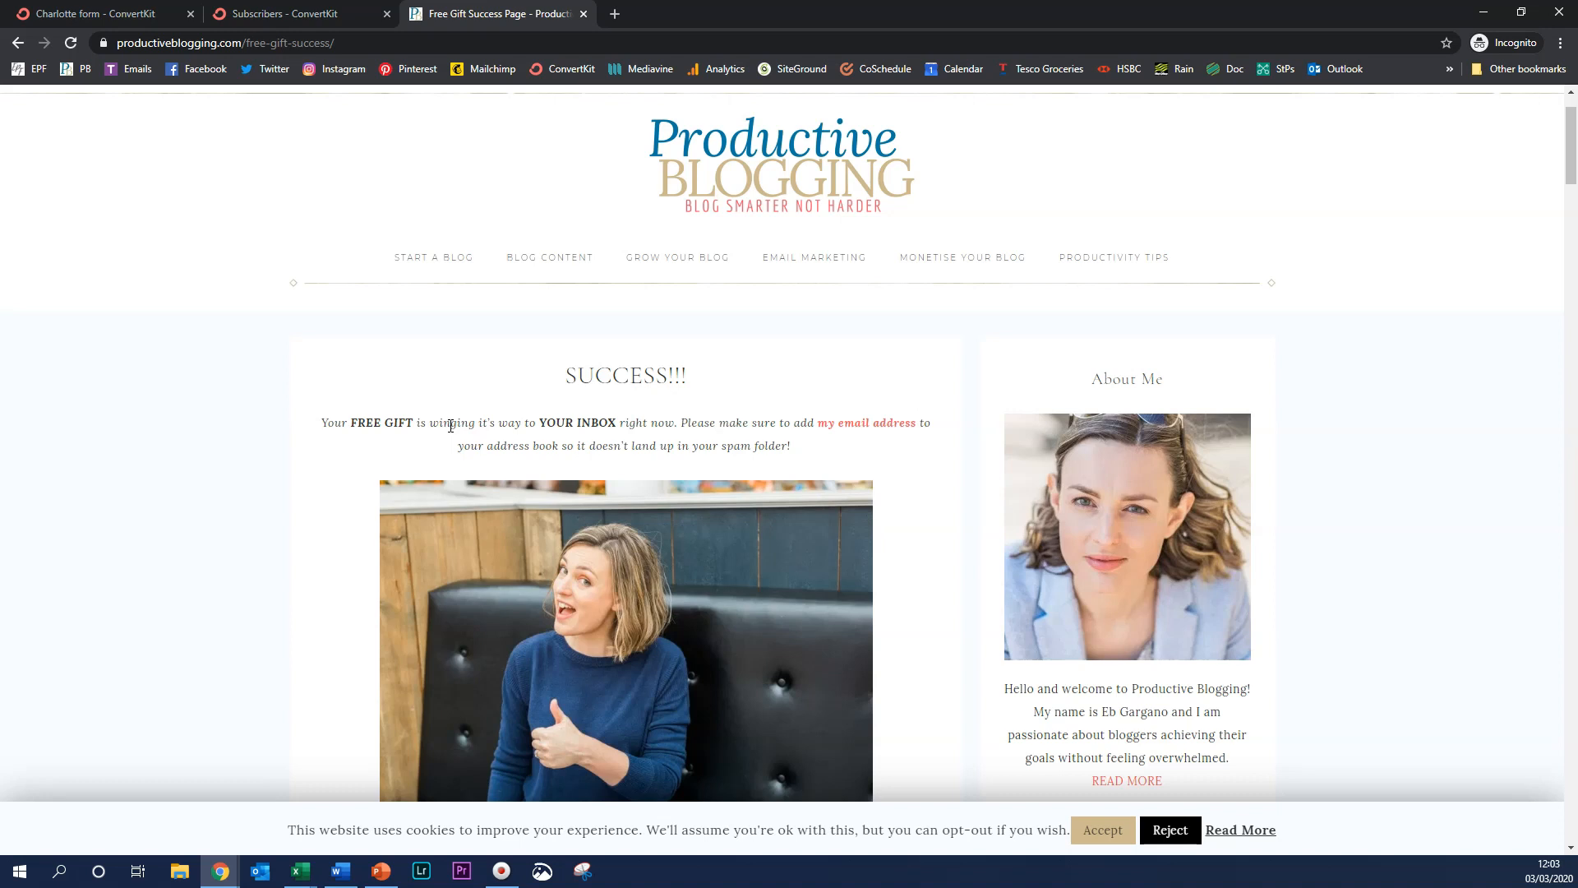
{"action": "scroll", "coordinate": [450, 426], "scroll_direction": "up", "scroll_amount": 1}
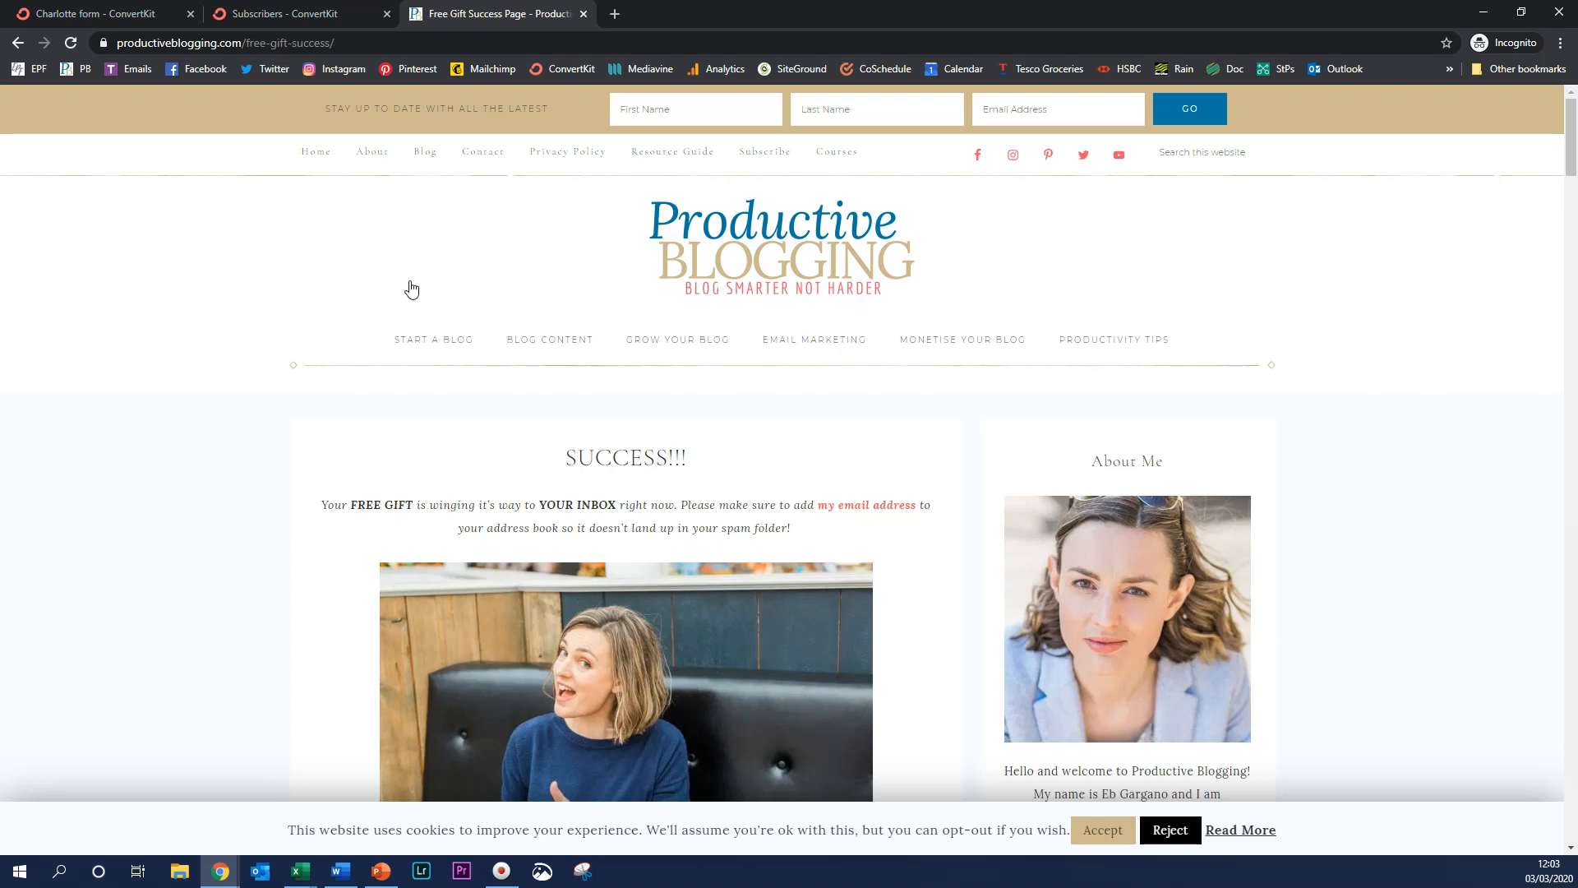
{"action": "key", "text": "ctrl+Tab"}
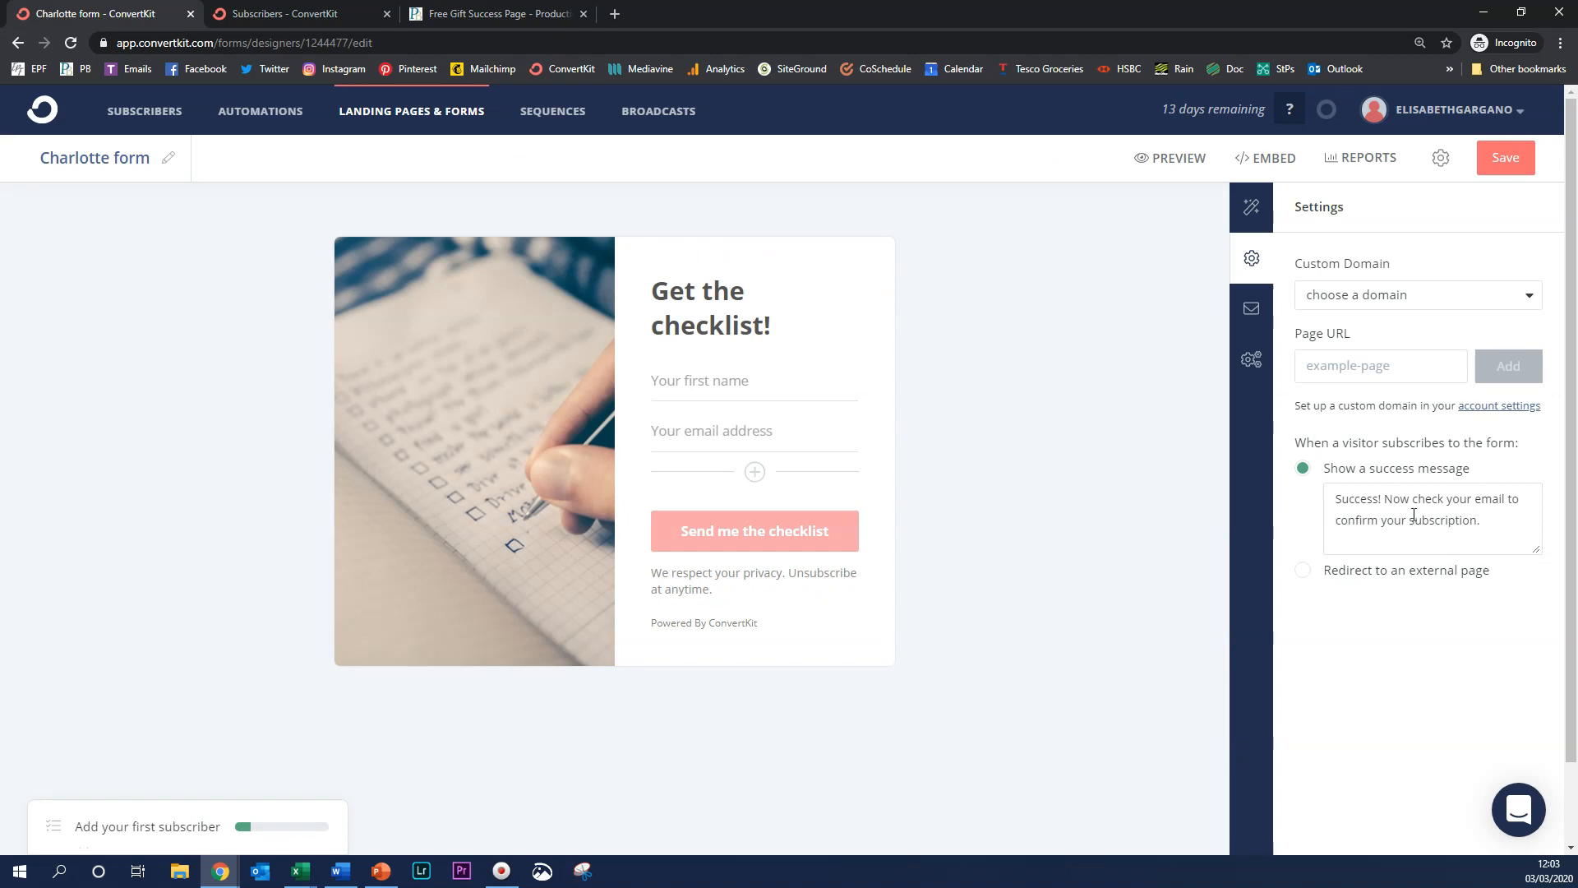
Open the form's incentive email contents for editing and choose the account owner's address as the from email address
{"action": "left_click", "coordinate": [1247, 317]}
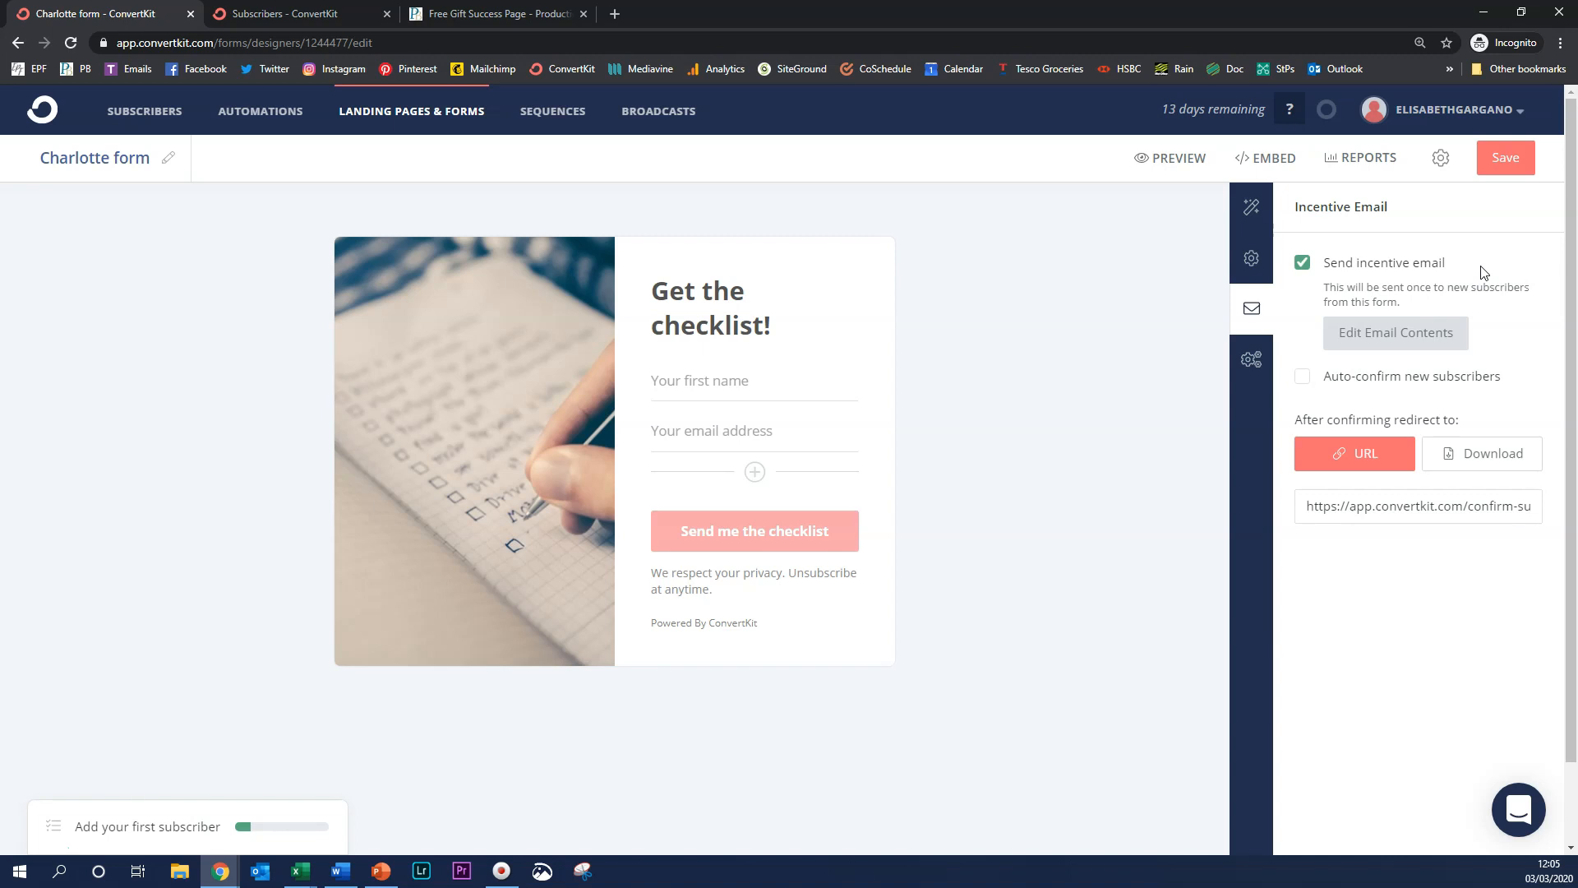
{"action": "left_click", "coordinate": [1412, 340]}
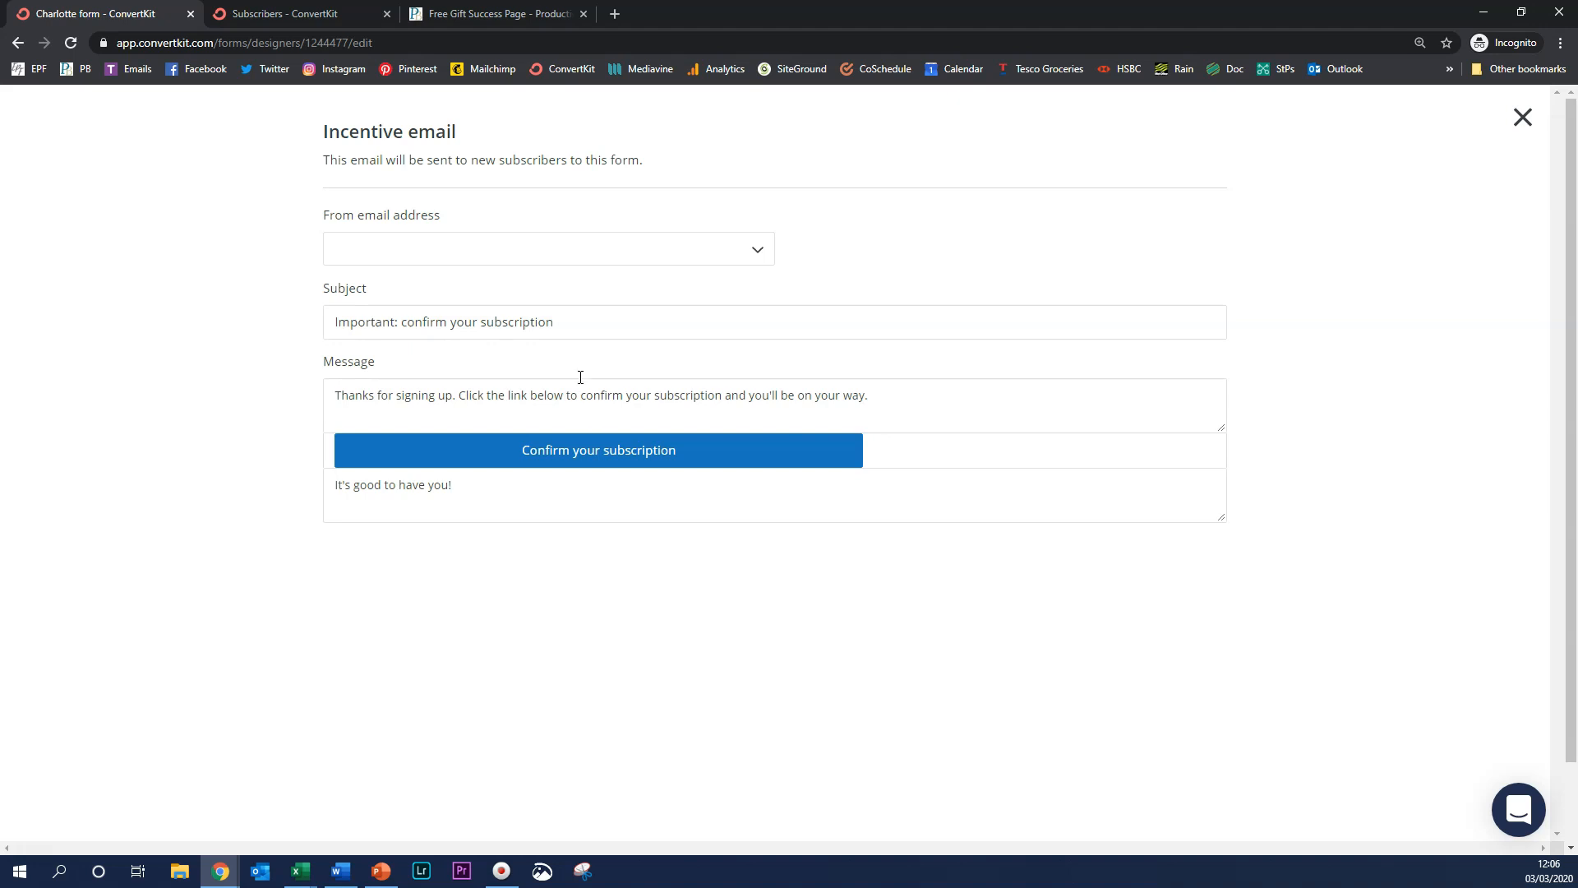
{"action": "left_click", "coordinate": [764, 253]}
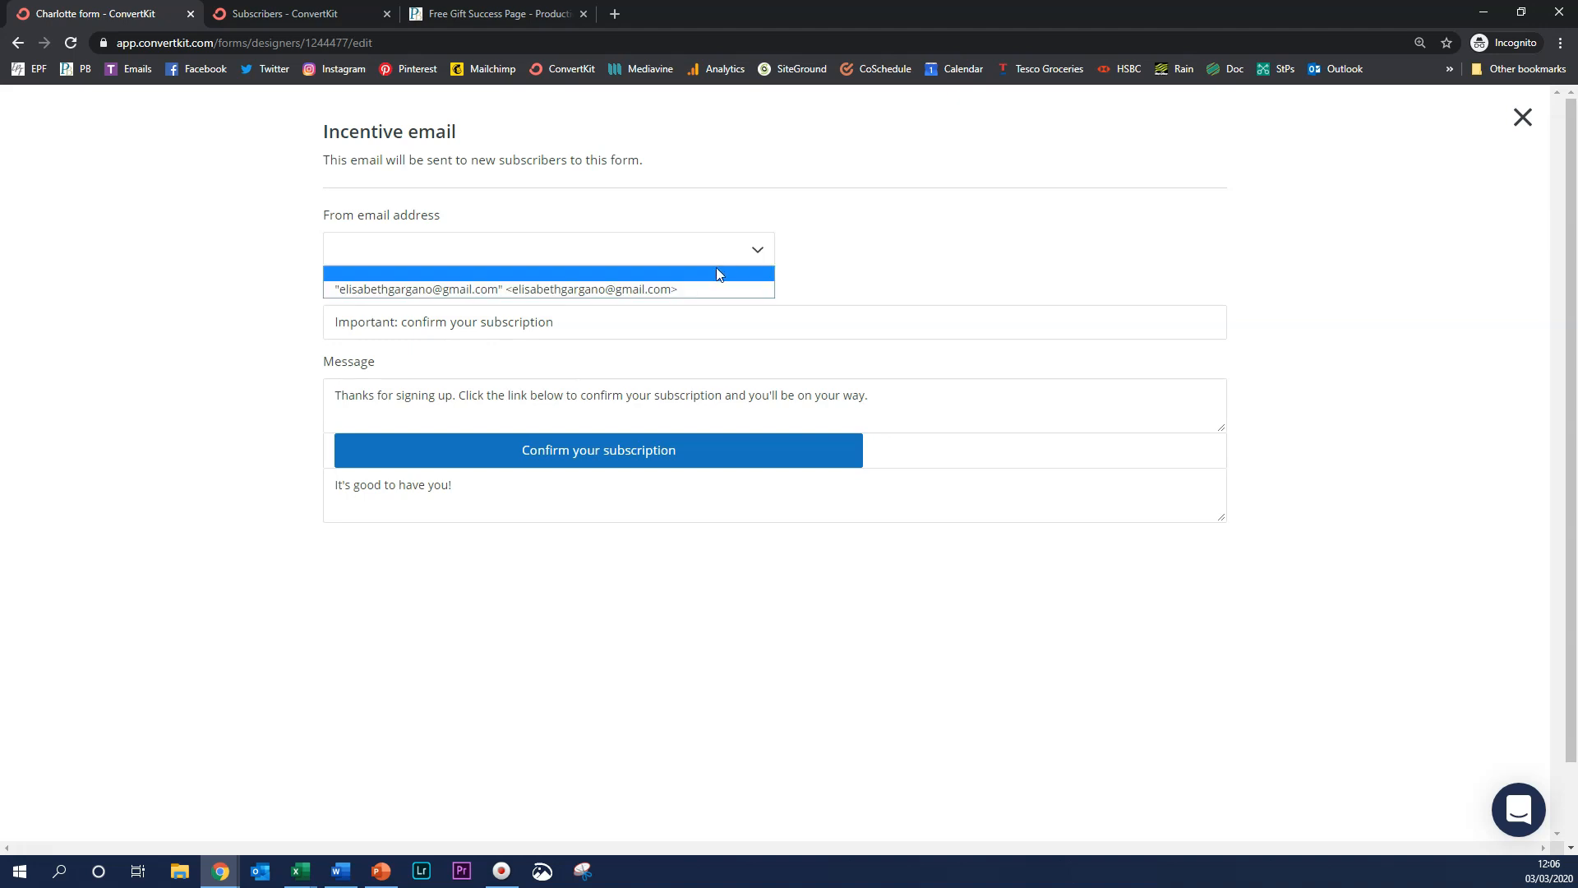
{"action": "left_click", "coordinate": [672, 287]}
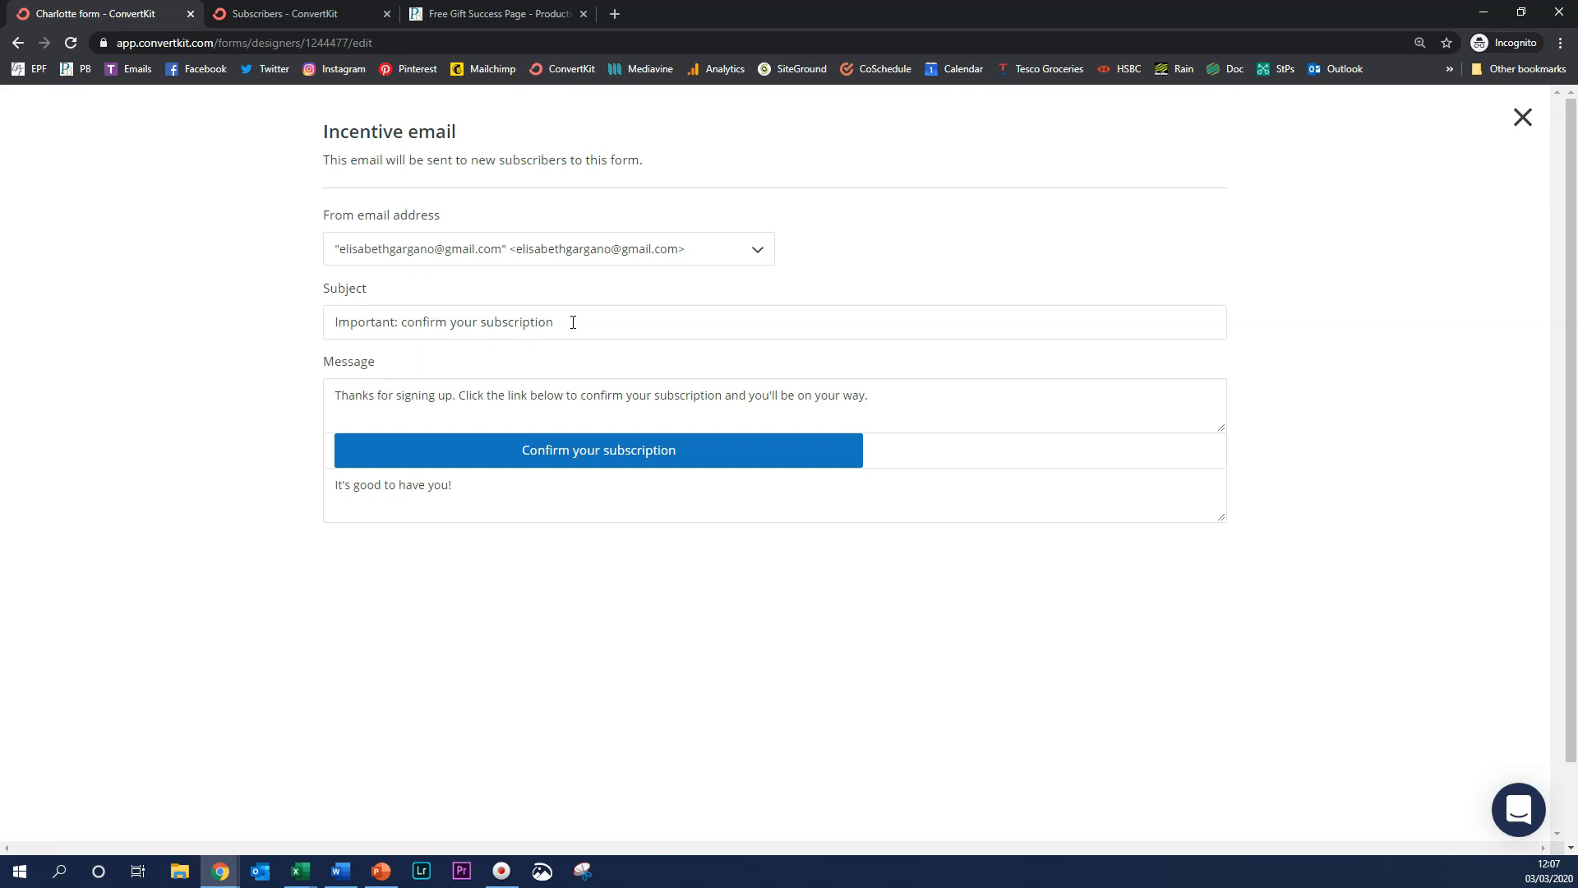
Set the incentive email's subject to "Here's your checklist!" and its confirmation button text to "DOWNLOAD", and close the email editor
{"action": "left_click_drag", "start_coordinate": [573, 321], "coordinate": [287, 333]}
{"action": "type", "text": "H"}
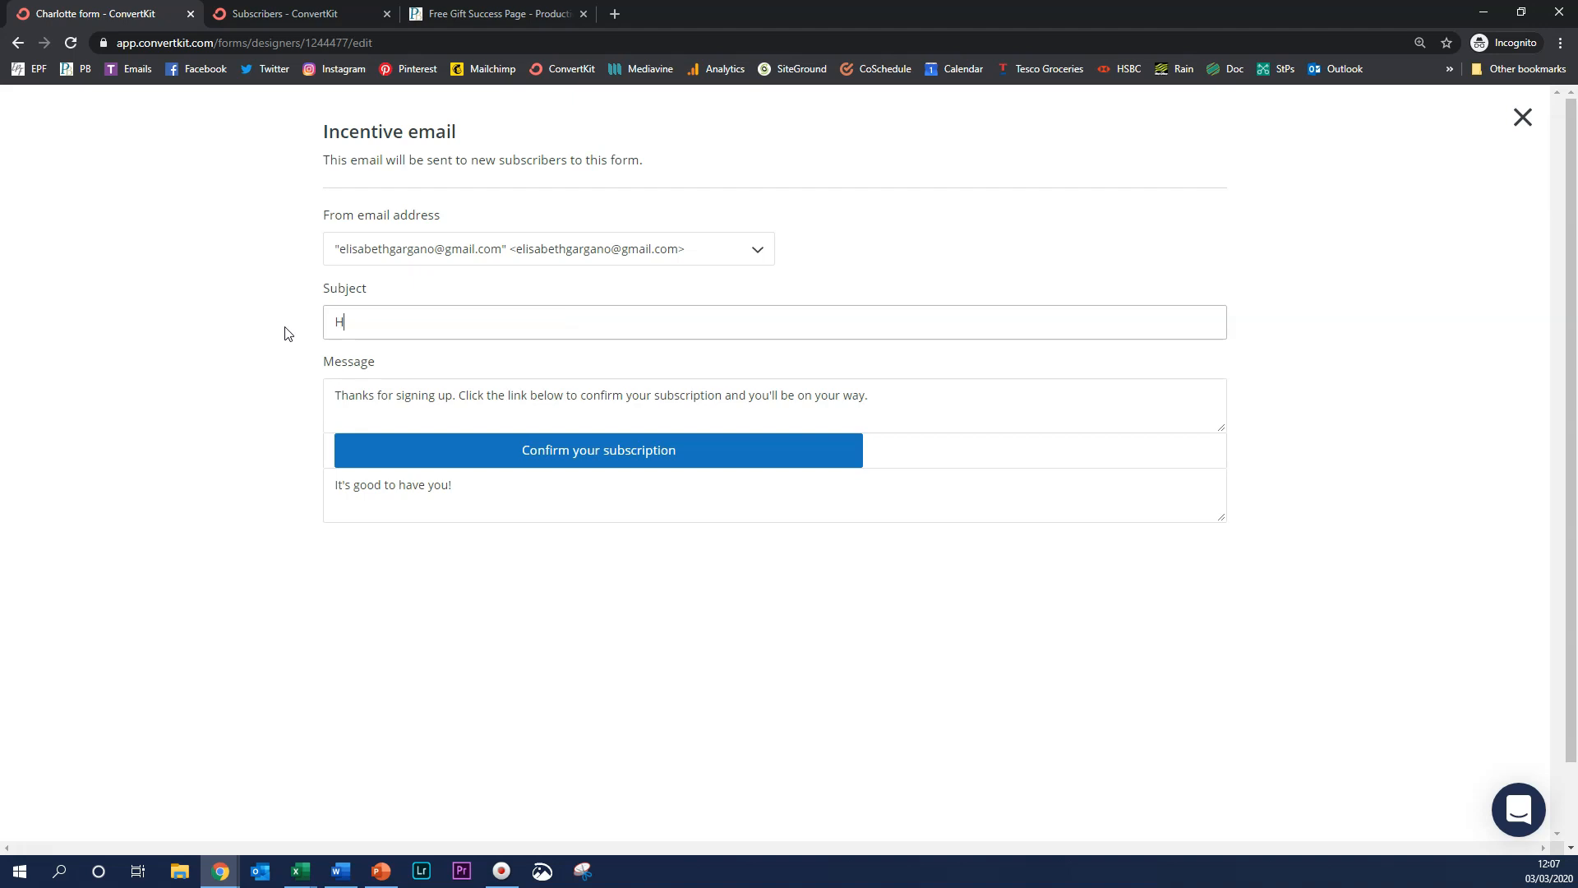
{"action": "type", "text": "ere's your checklist!"}
{"action": "left_click", "coordinate": [893, 393]}
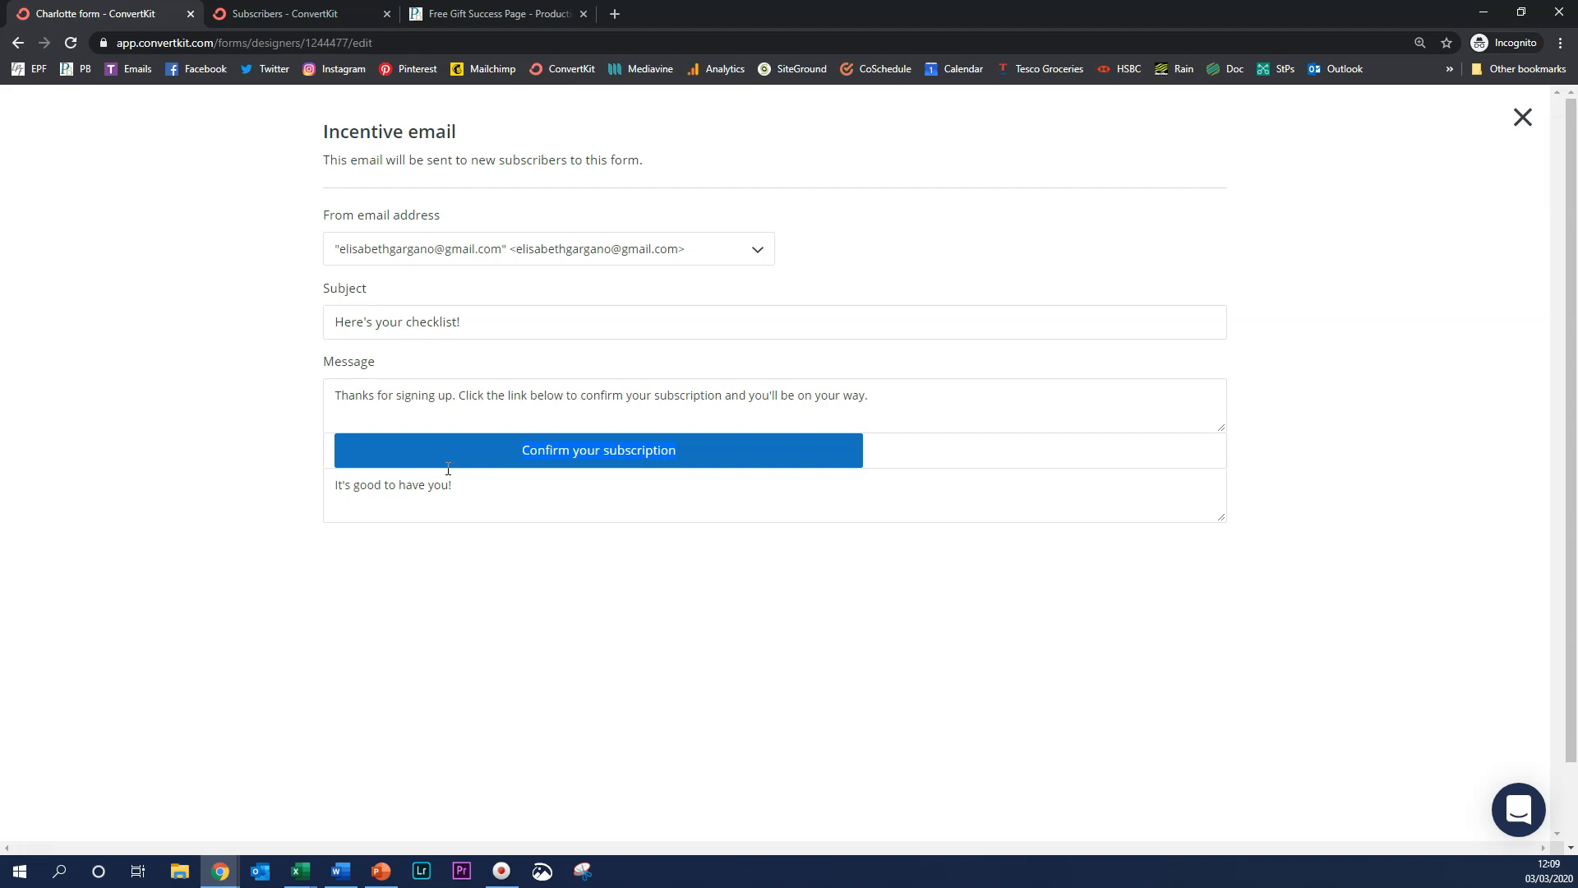
{"action": "type", "text": "DOWNLOAD"}
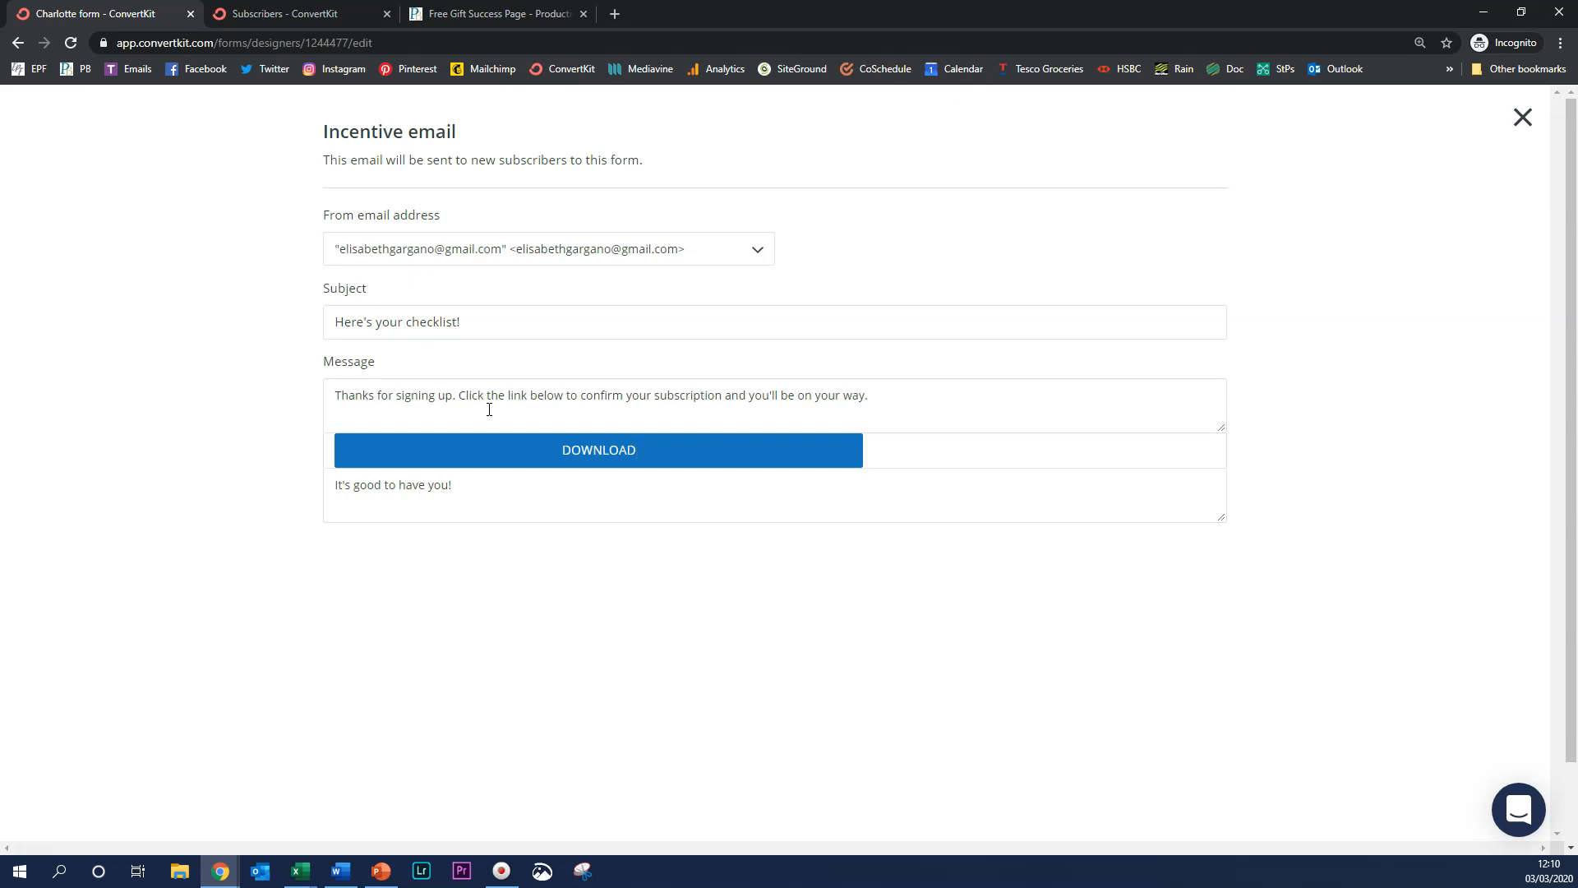
{"action": "left_click", "coordinate": [1522, 118]}
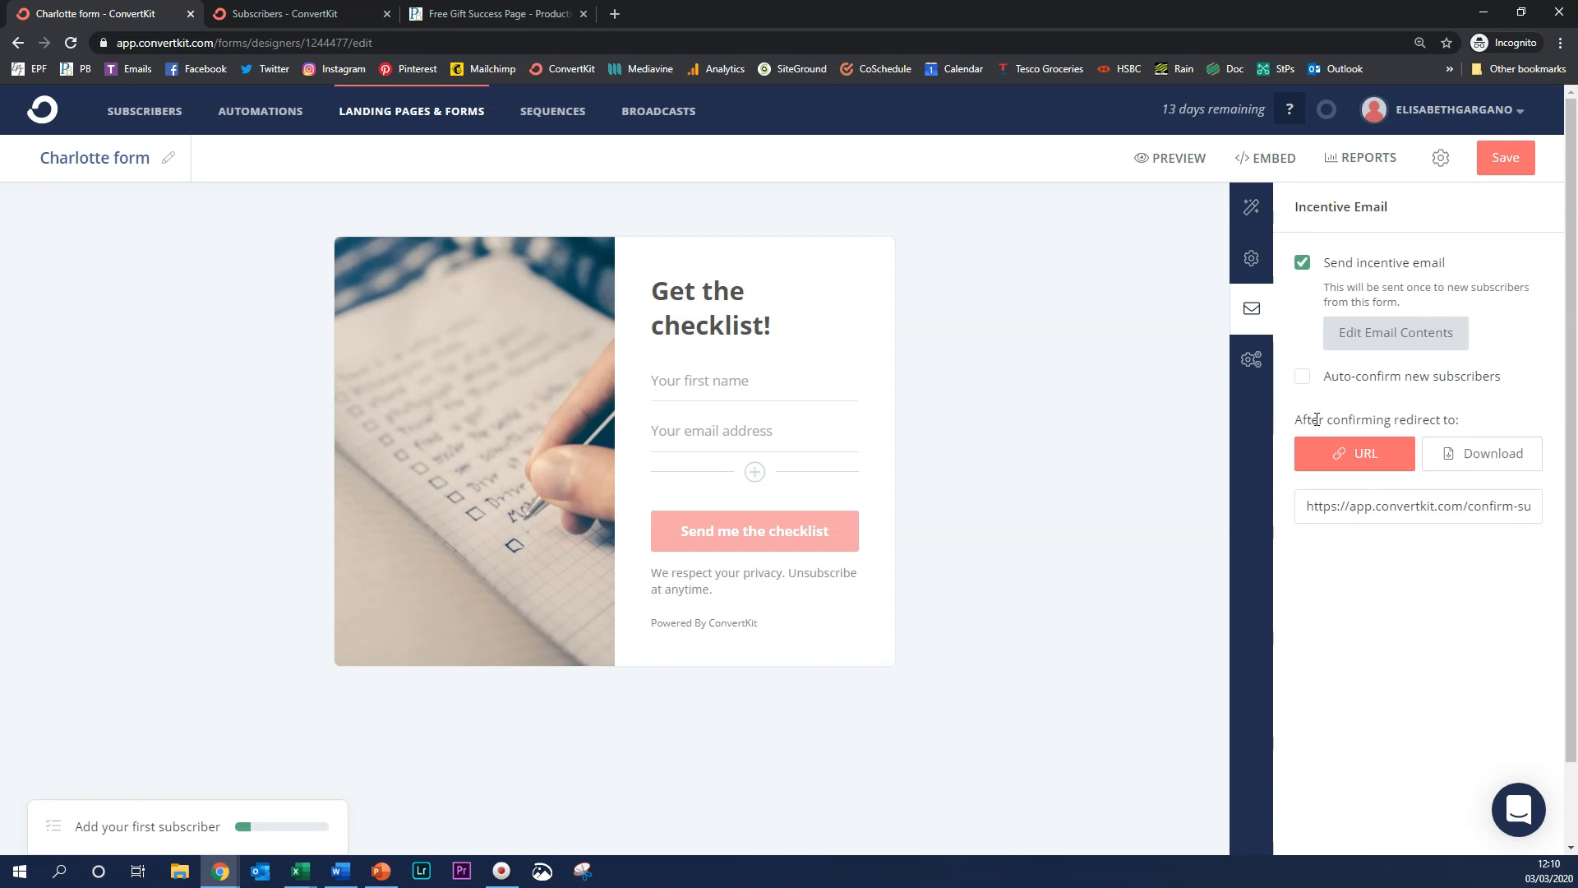
View the file download option for confirmed subscribers, switch back to the URL redirect, and save the form
{"action": "left_click", "coordinate": [1496, 458]}
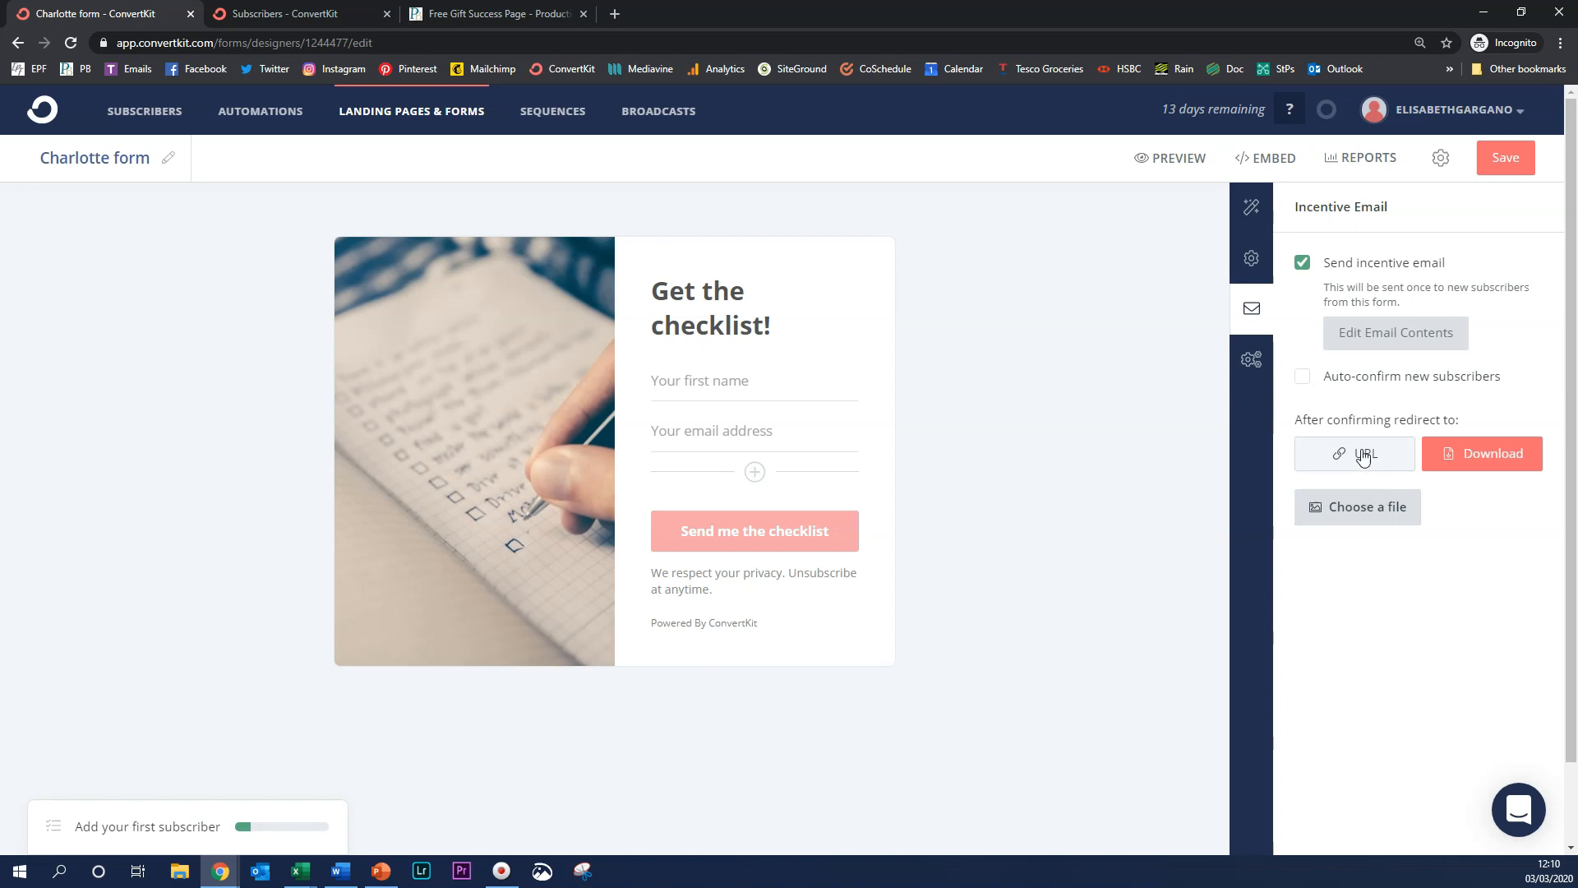
{"action": "left_click", "coordinate": [1362, 457]}
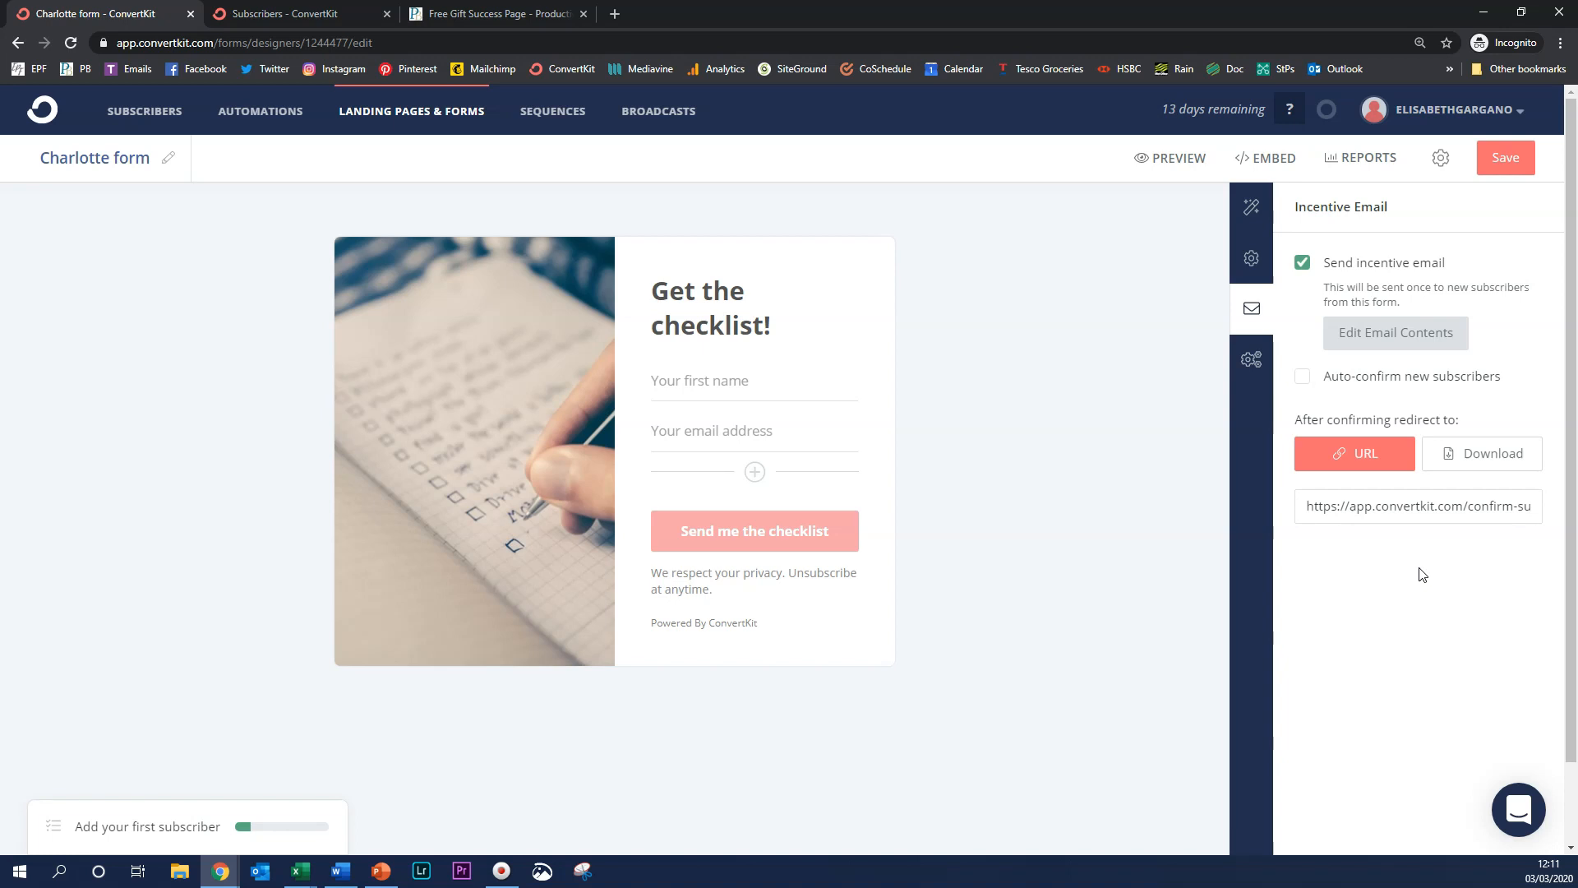
{"action": "left_click", "coordinate": [1505, 165]}
Copy the form's JavaScript embed code and switch to the WordPress editor for the "My Amazing Checklist!!!" post
{"action": "left_click", "coordinate": [1287, 157]}
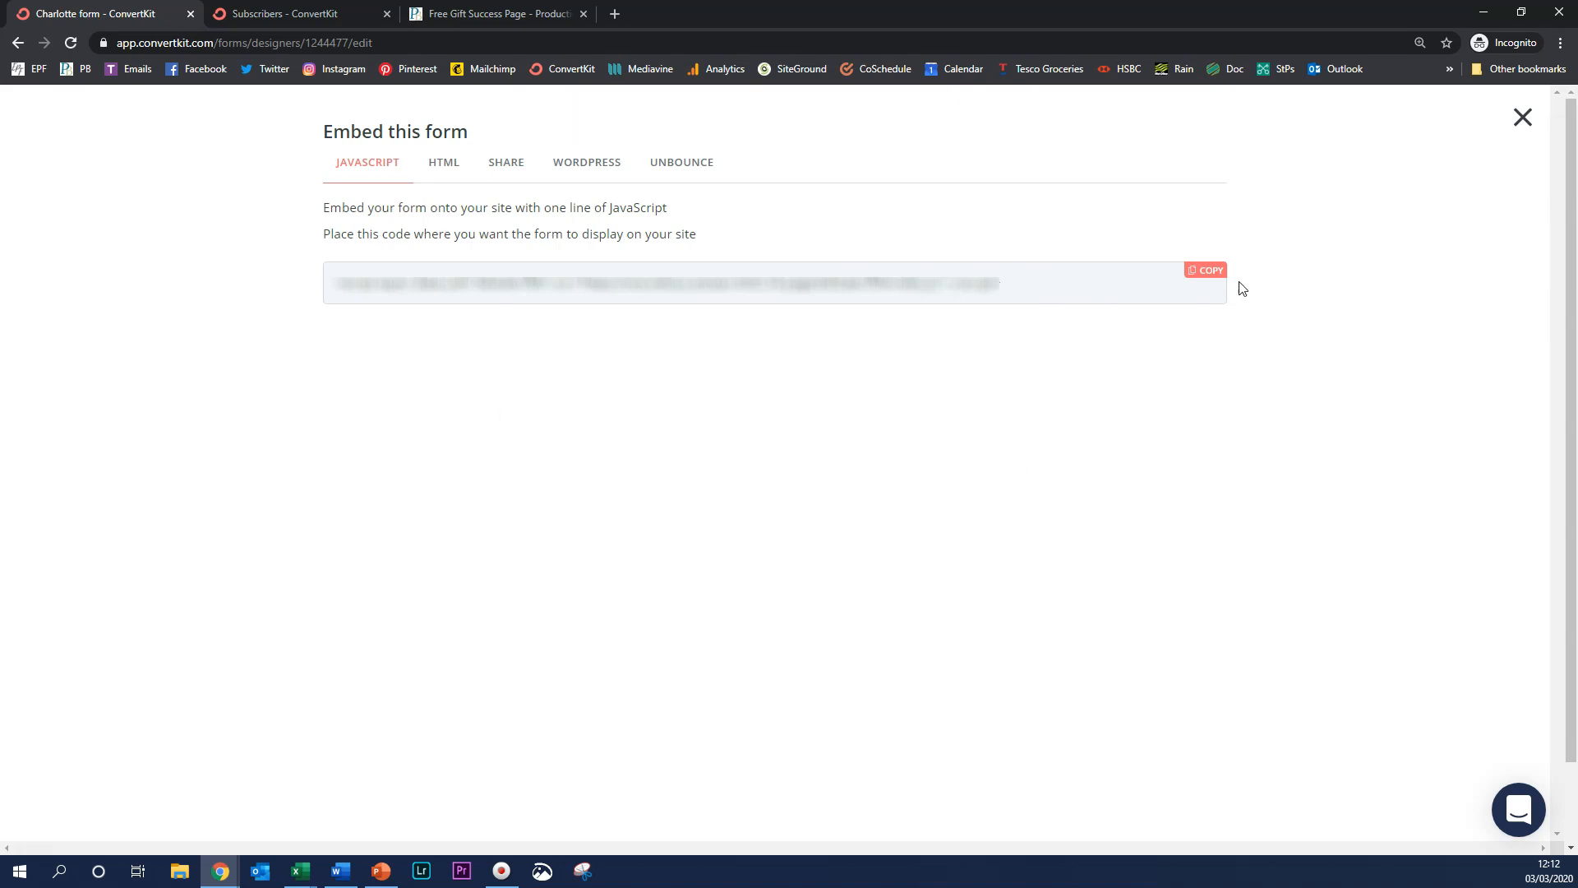
{"action": "left_click", "coordinate": [1217, 276]}
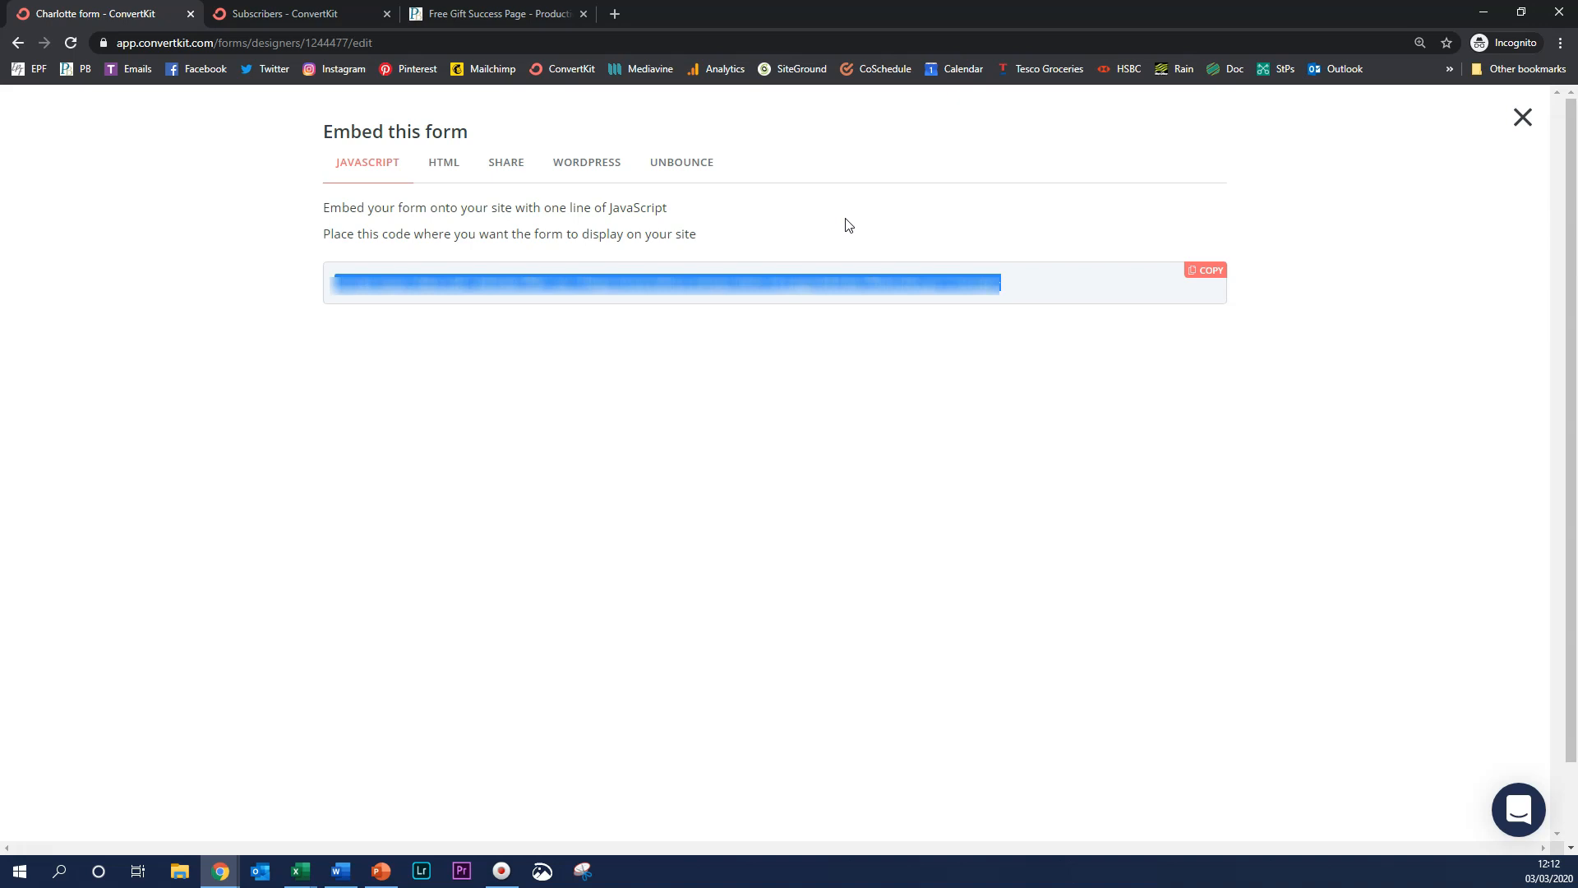
{"action": "left_click", "coordinate": [456, 19]}
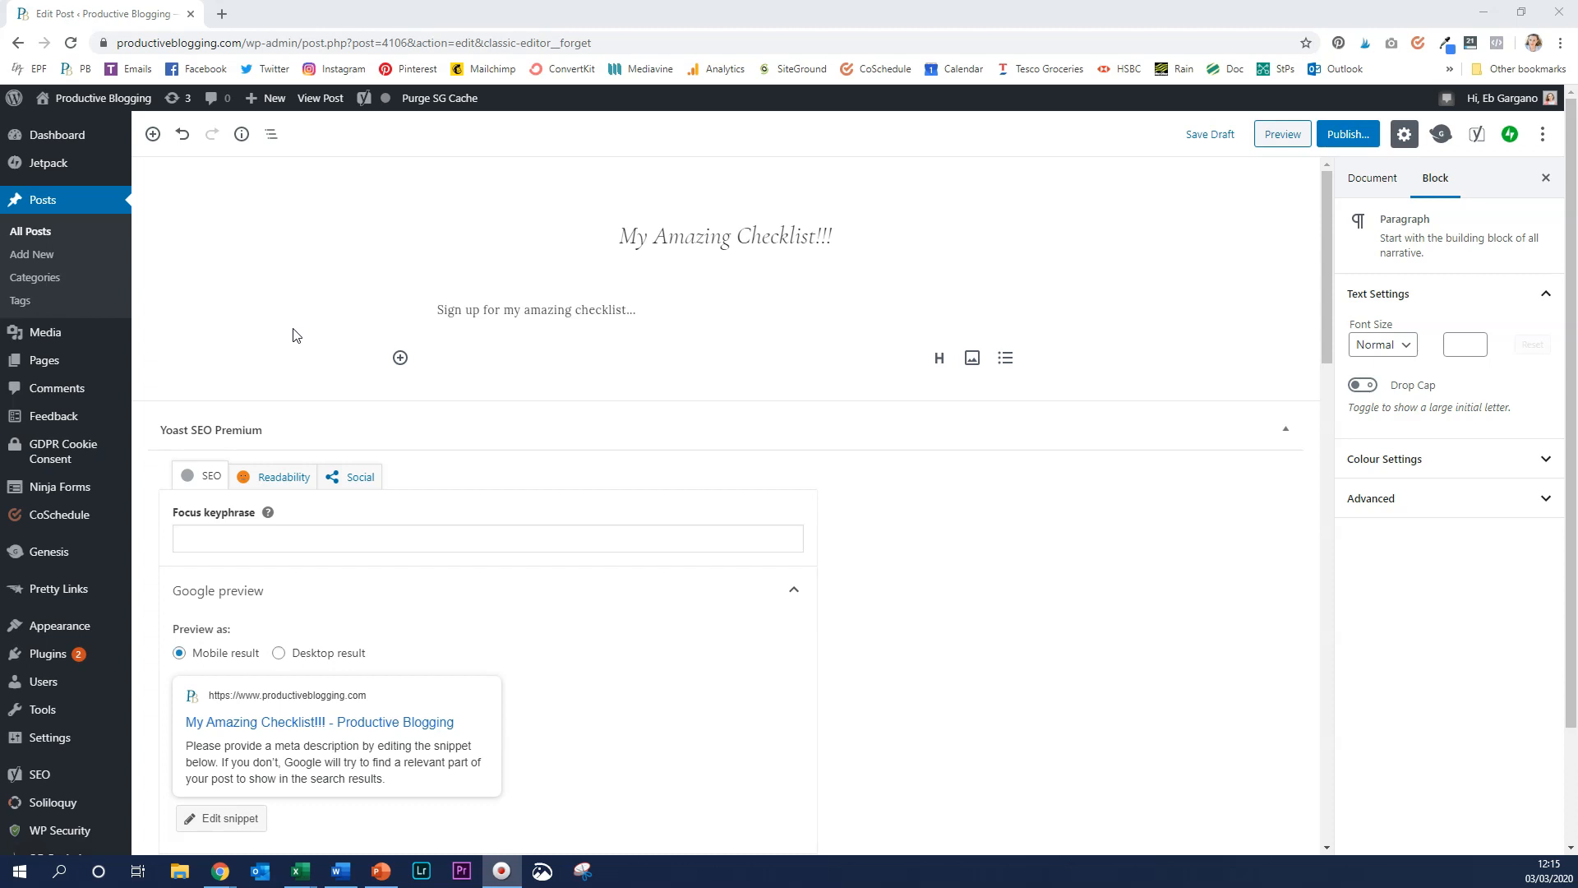
Insert a Custom HTML block below the post's paragraph, paste the form's embed code into it, and preview the block
{"action": "left_click", "coordinate": [400, 359]}
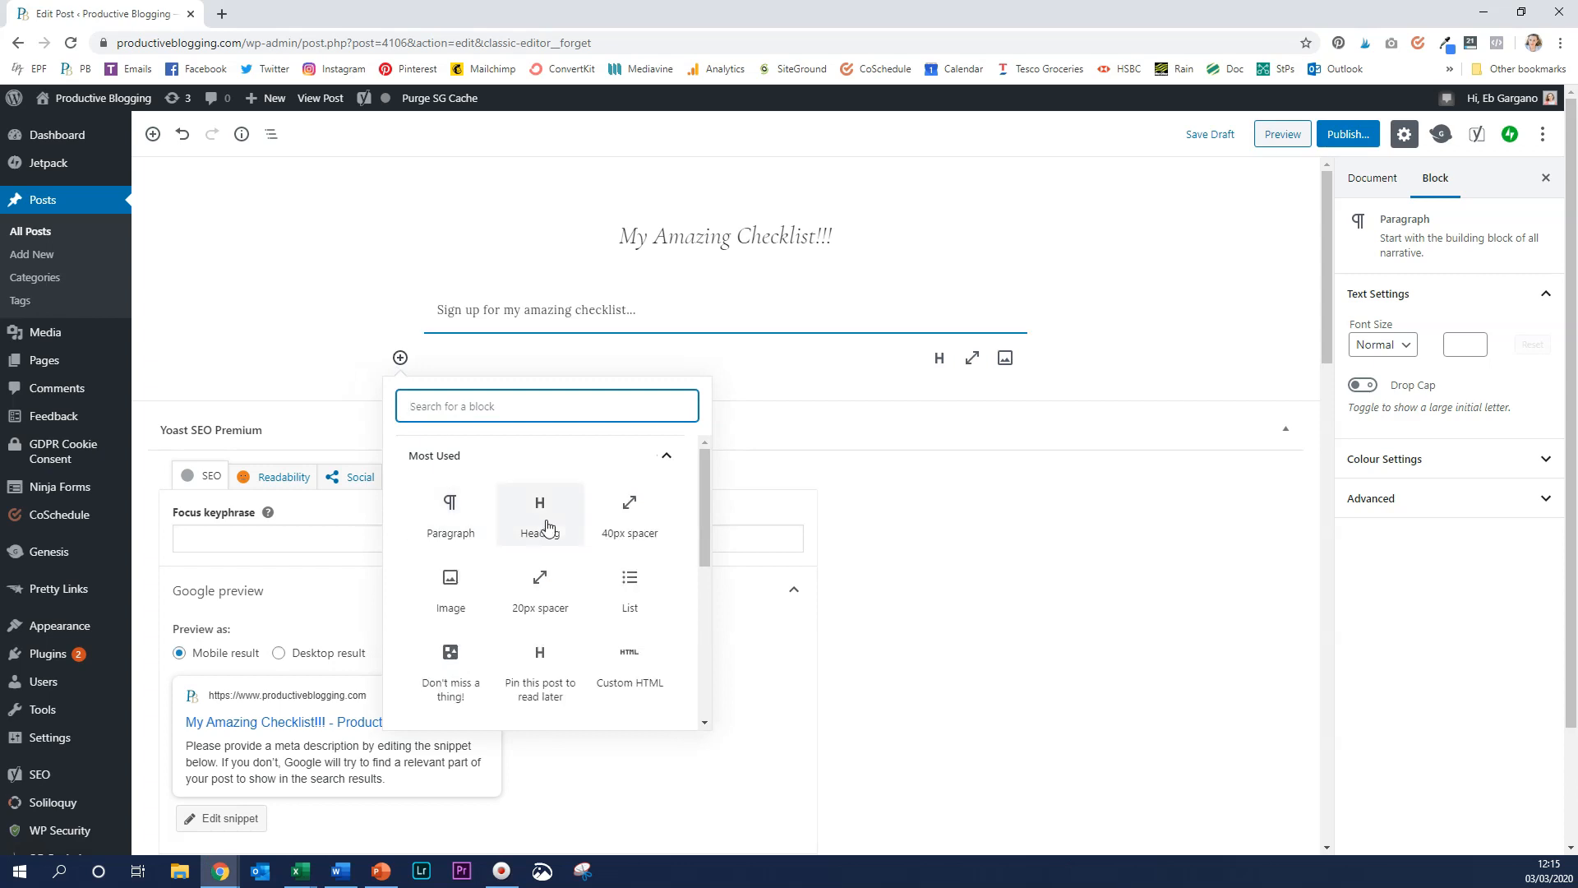
{"action": "scroll", "coordinate": [518, 570], "scroll_direction": "down", "scroll_amount": 2}
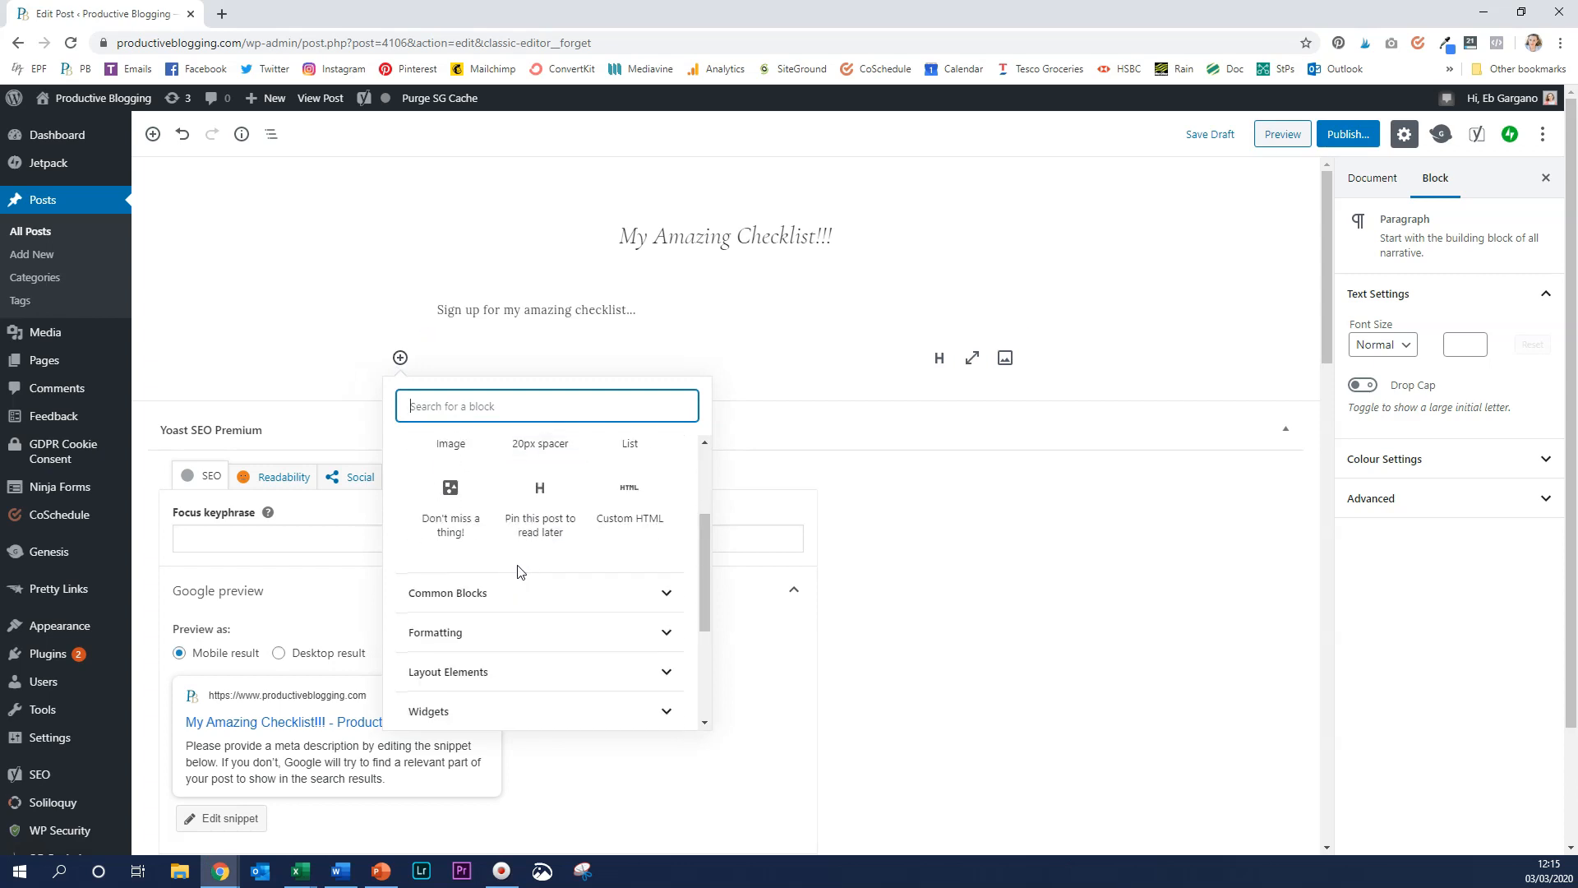
{"action": "left_click", "coordinate": [509, 634]}
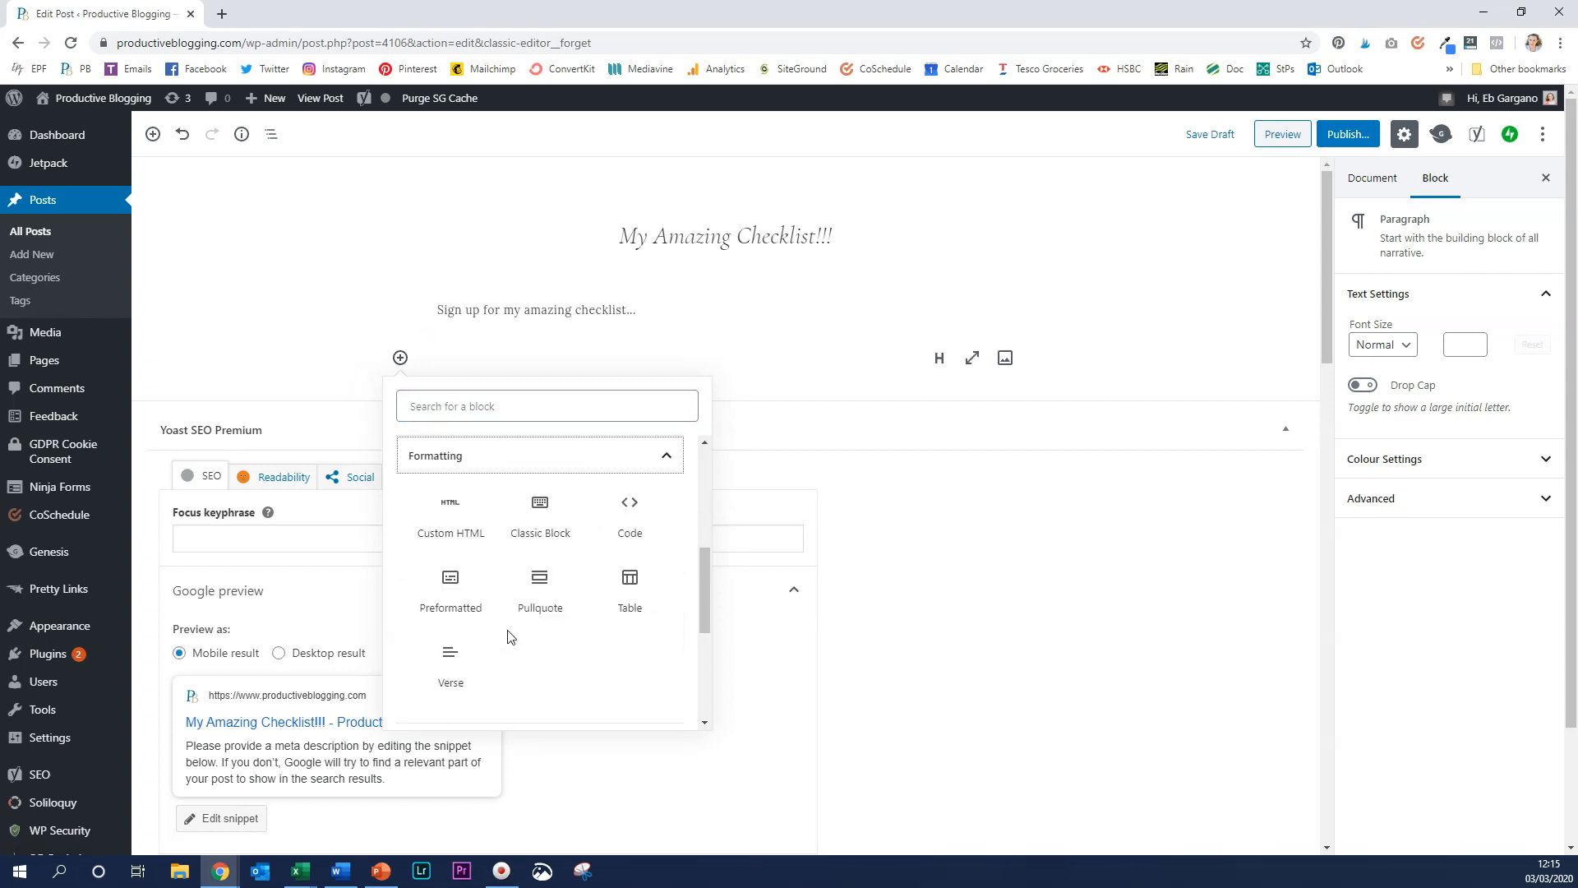
{"action": "left_click", "coordinate": [461, 531]}
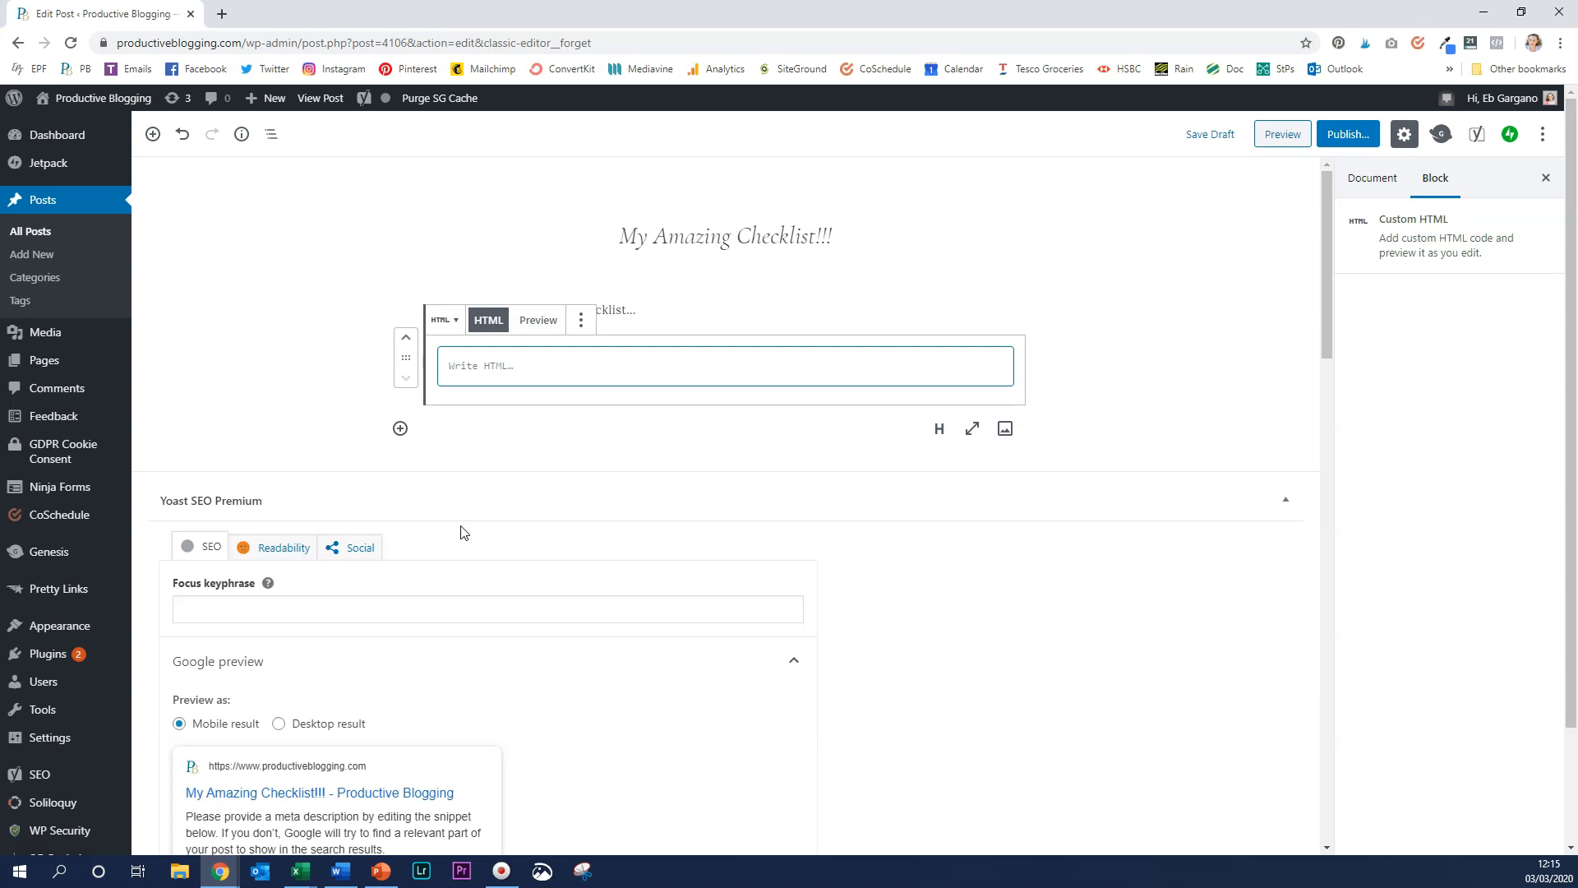
{"action": "key", "text": "ctrl+v"}
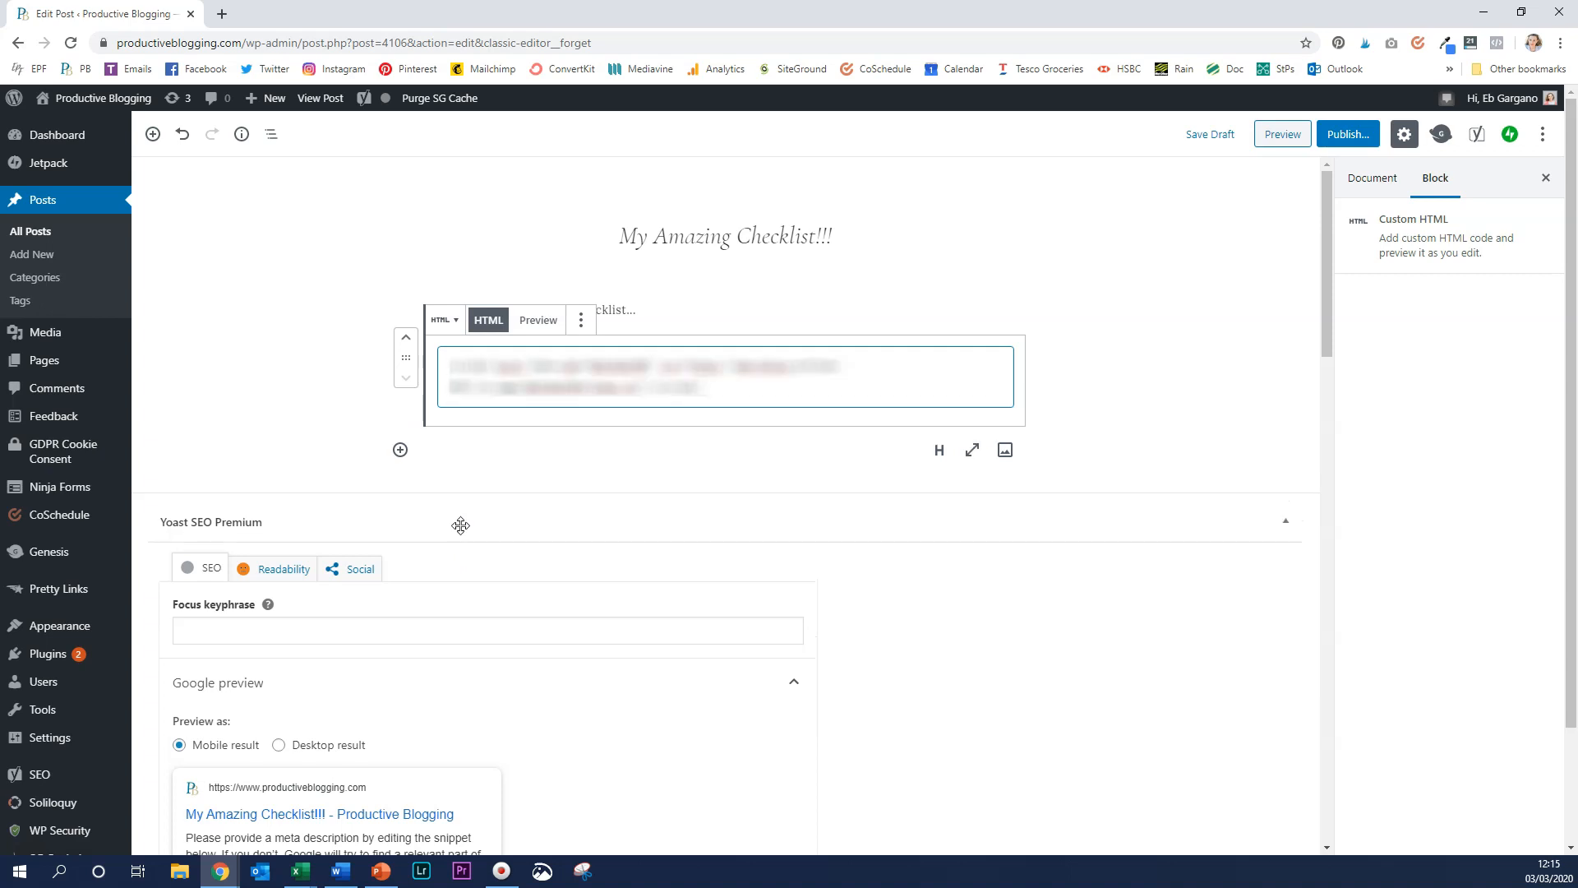
{"action": "left_click", "coordinate": [536, 324]}
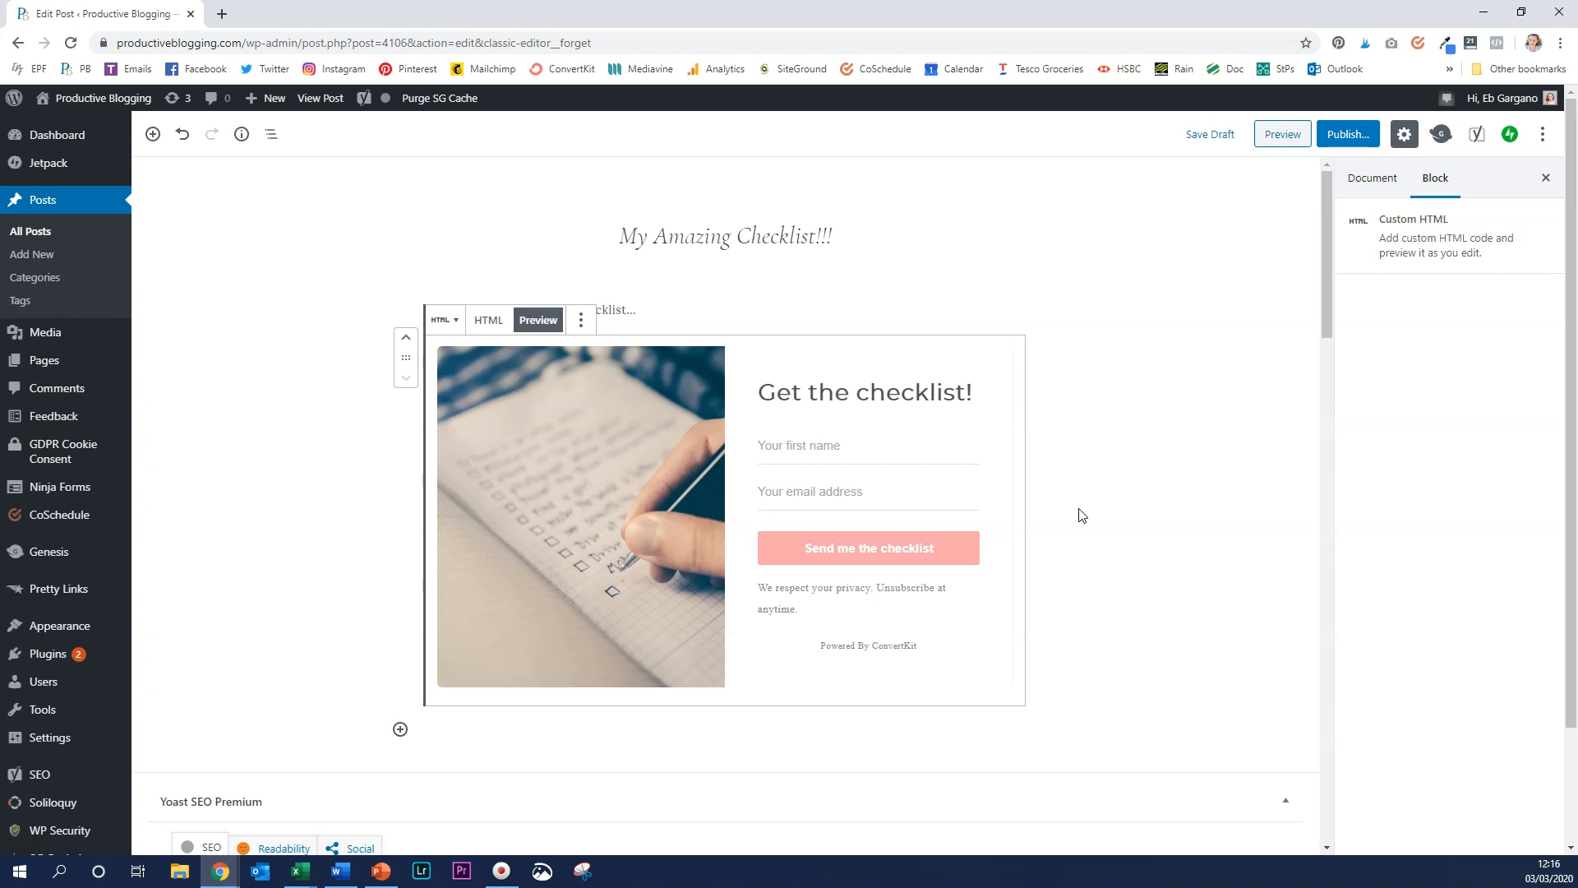
Preview the post on the blog and examine how the embedded checklist form looks on the page
{"action": "left_click", "coordinate": [1280, 138]}
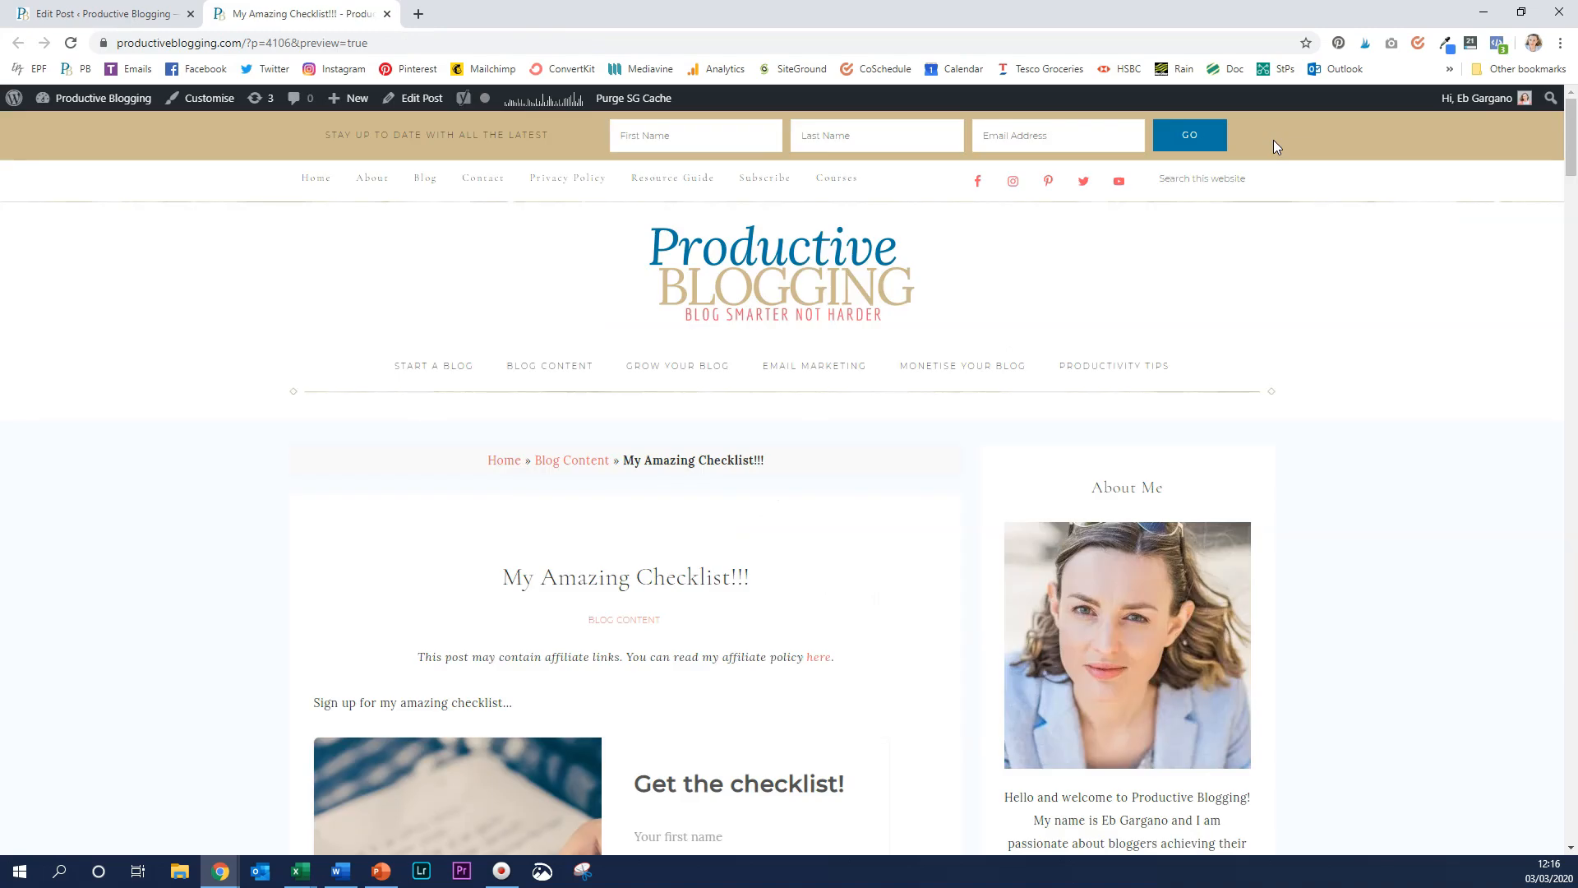
{"action": "scroll", "coordinate": [616, 497], "scroll_direction": "down", "scroll_amount": 1}
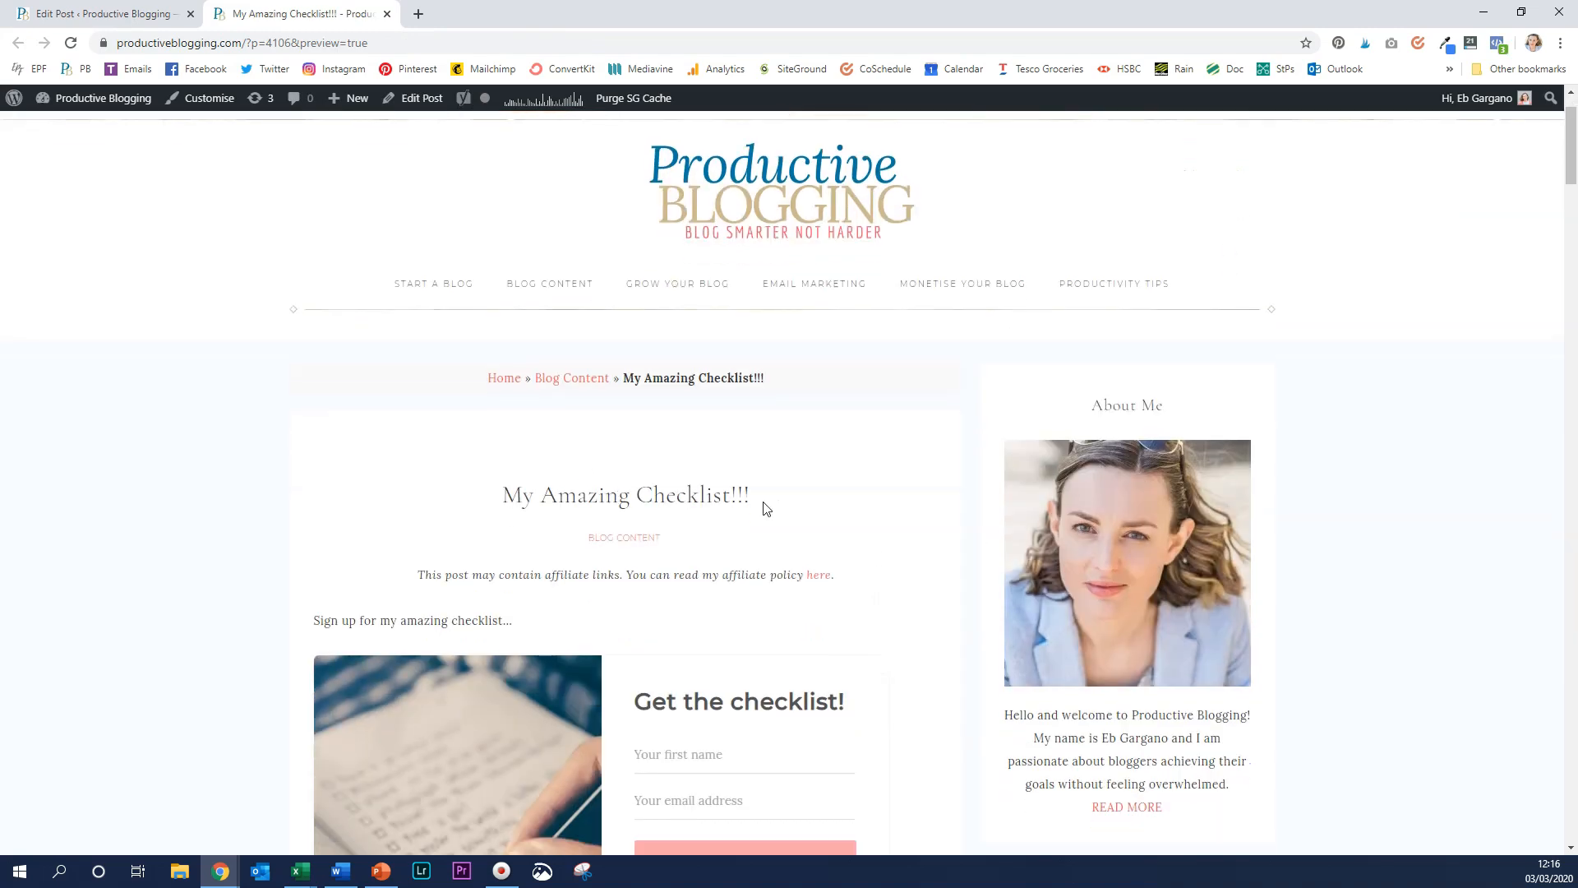
{"action": "scroll", "coordinate": [764, 508], "scroll_direction": "down", "scroll_amount": 3}
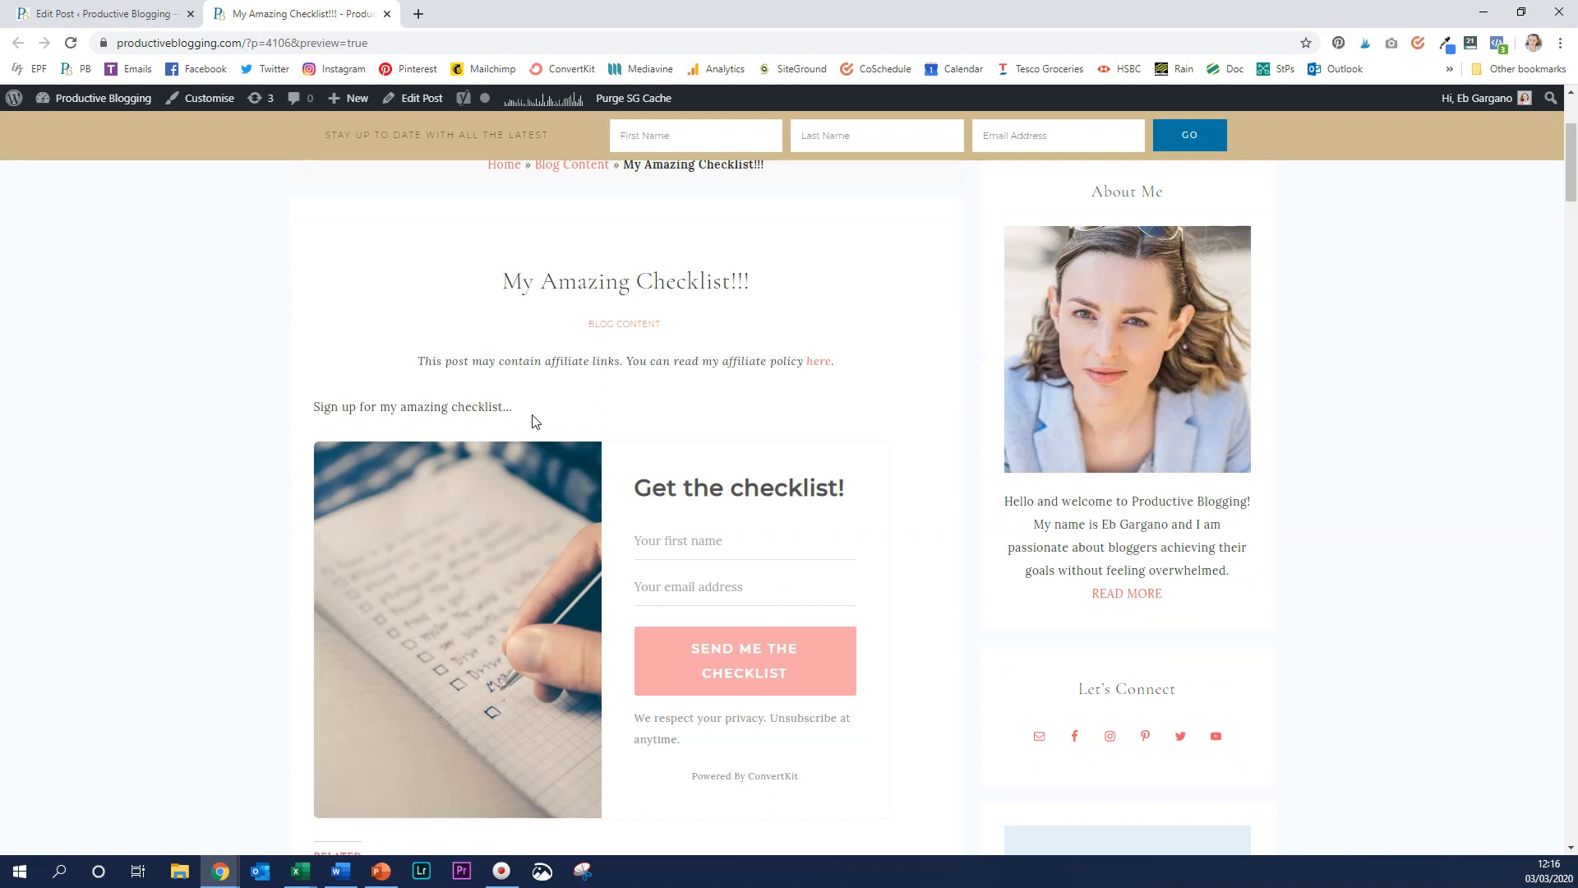
{"action": "scroll", "coordinate": [493, 411], "scroll_direction": "down", "scroll_amount": 1}
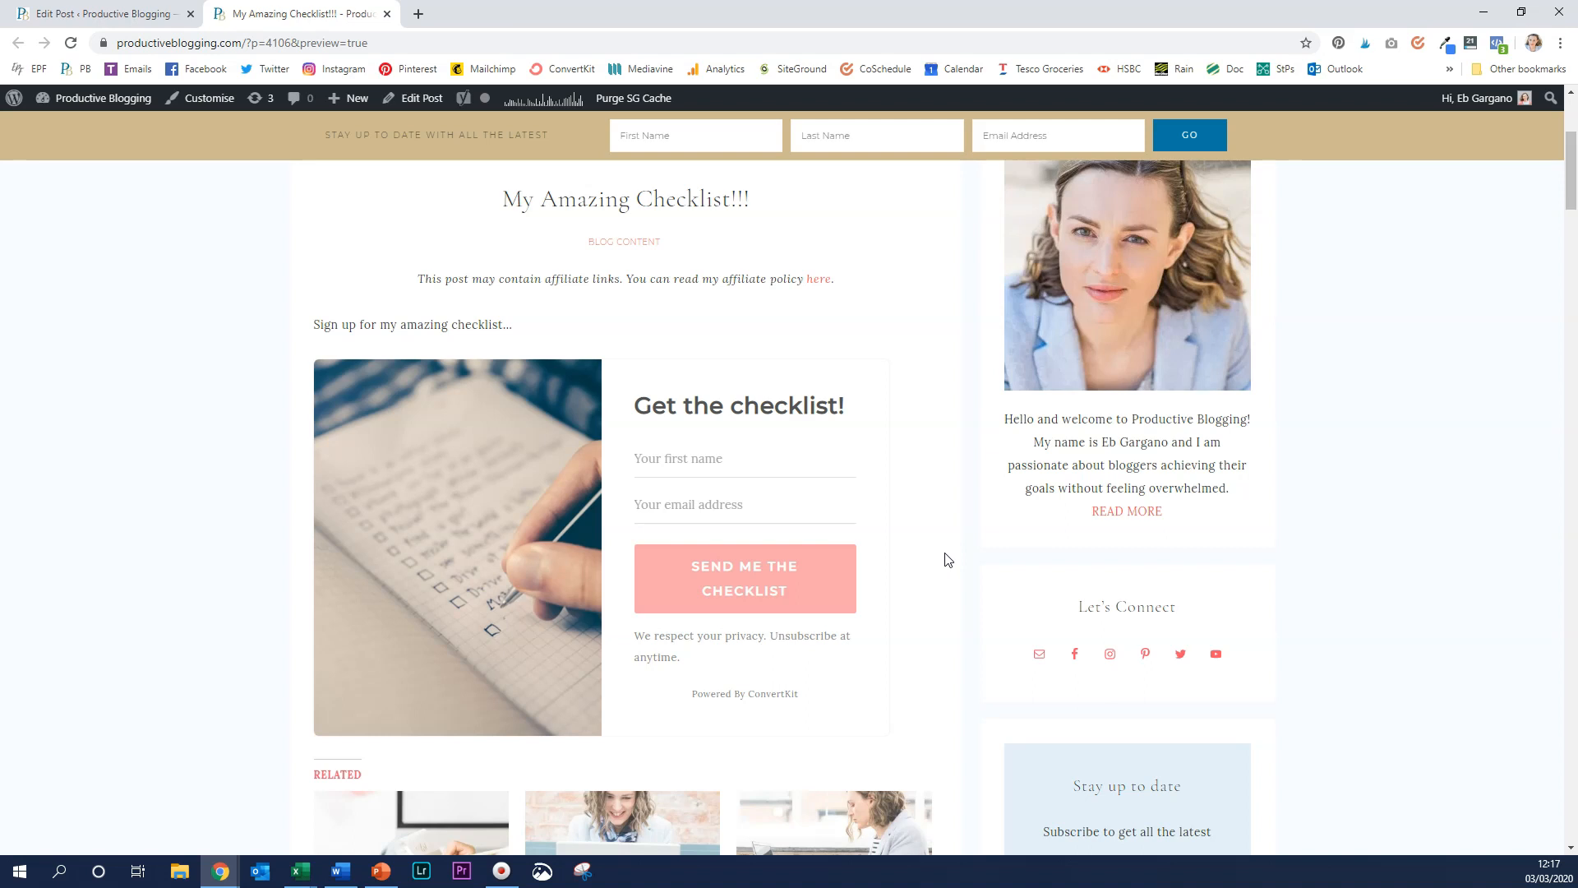
{"action": "scroll", "coordinate": [1180, 599], "scroll_direction": "down", "scroll_amount": 2}
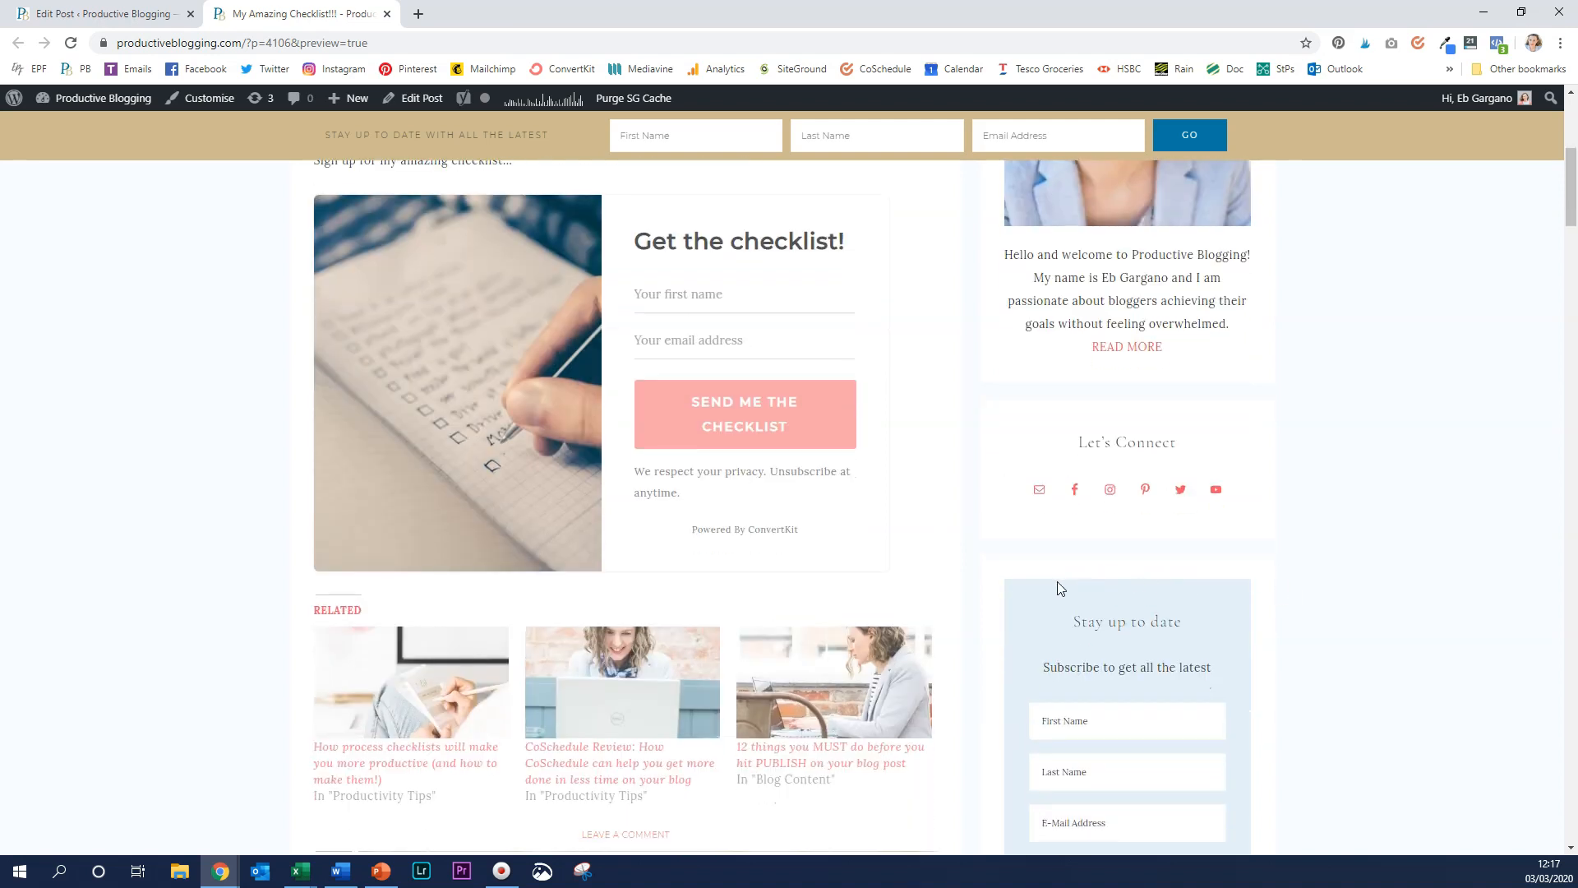
{"action": "scroll", "coordinate": [899, 483], "scroll_direction": "up", "scroll_amount": 2}
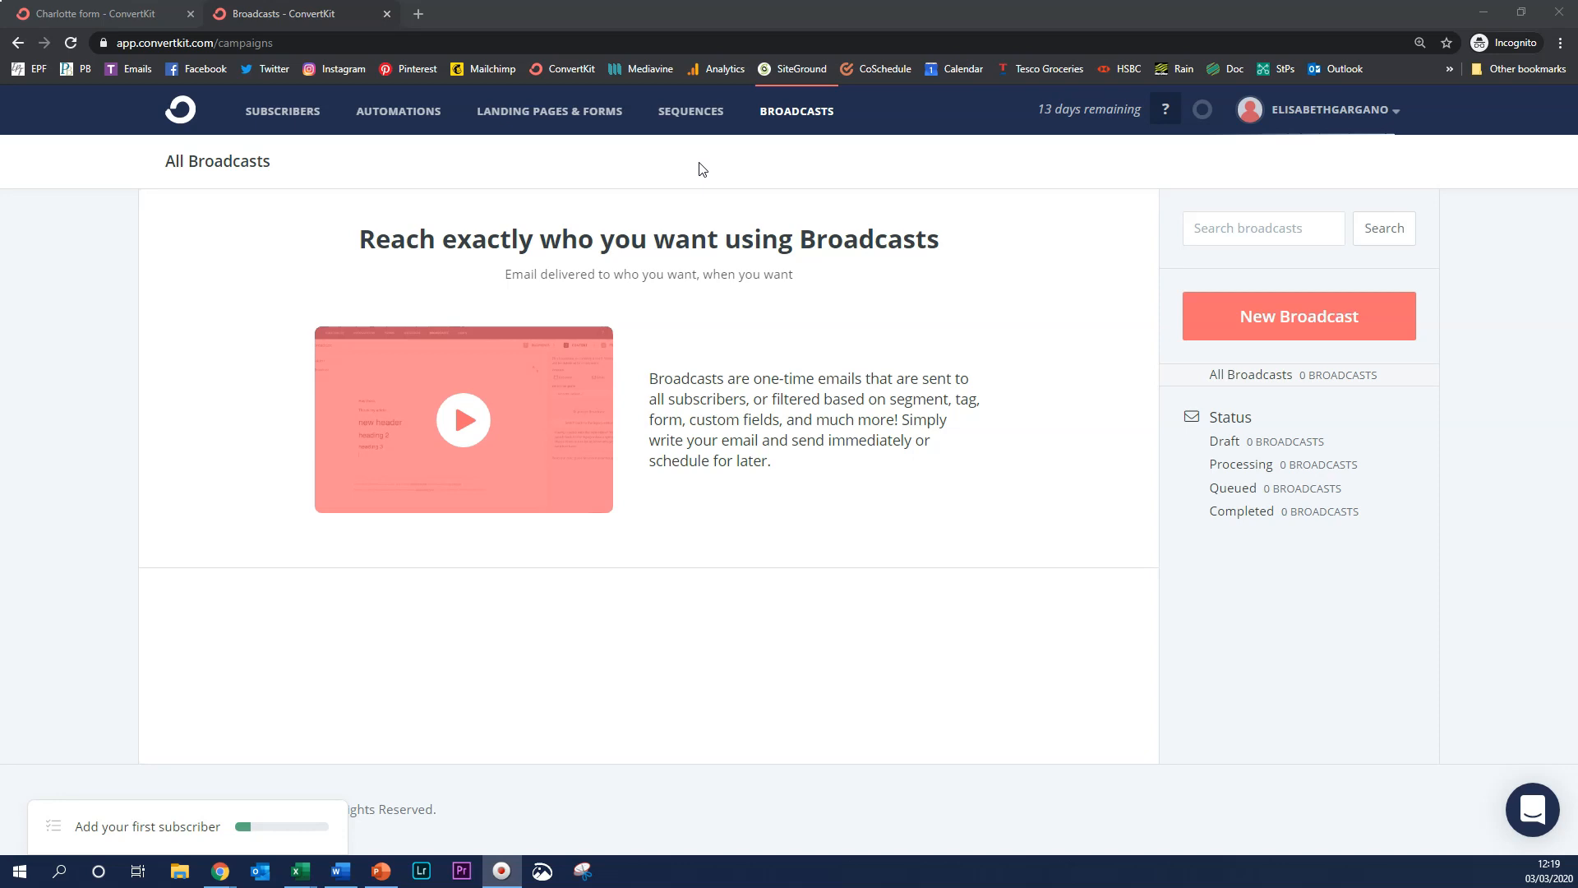
Switch to ConvertKit's broadcasts and start a new broadcast
{"action": "left_click", "coordinate": [818, 113]}
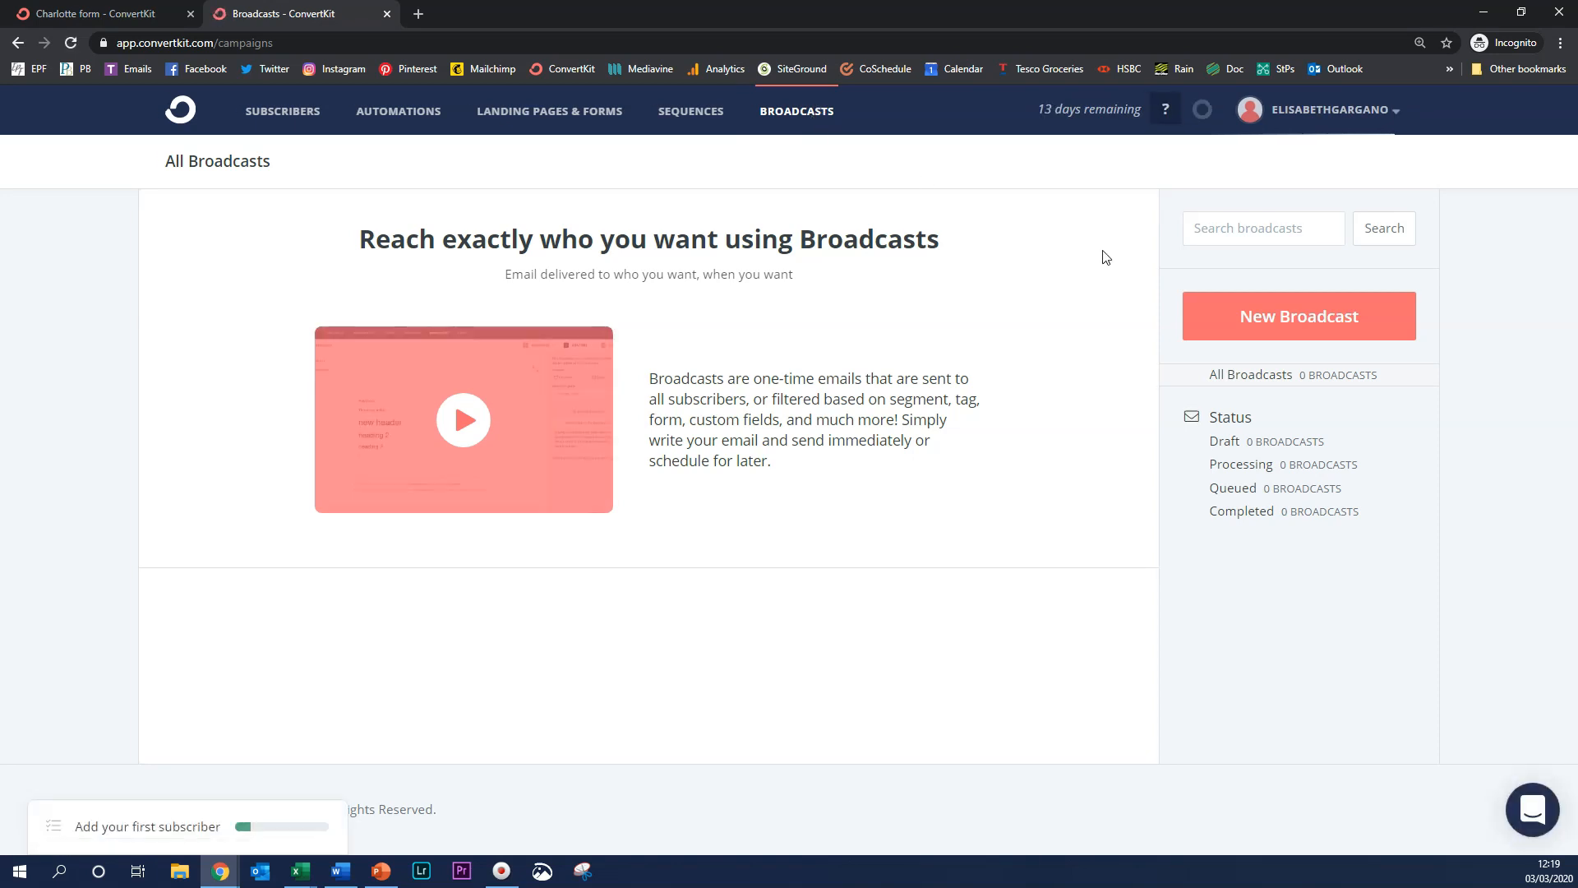
{"action": "left_click", "coordinate": [1305, 323]}
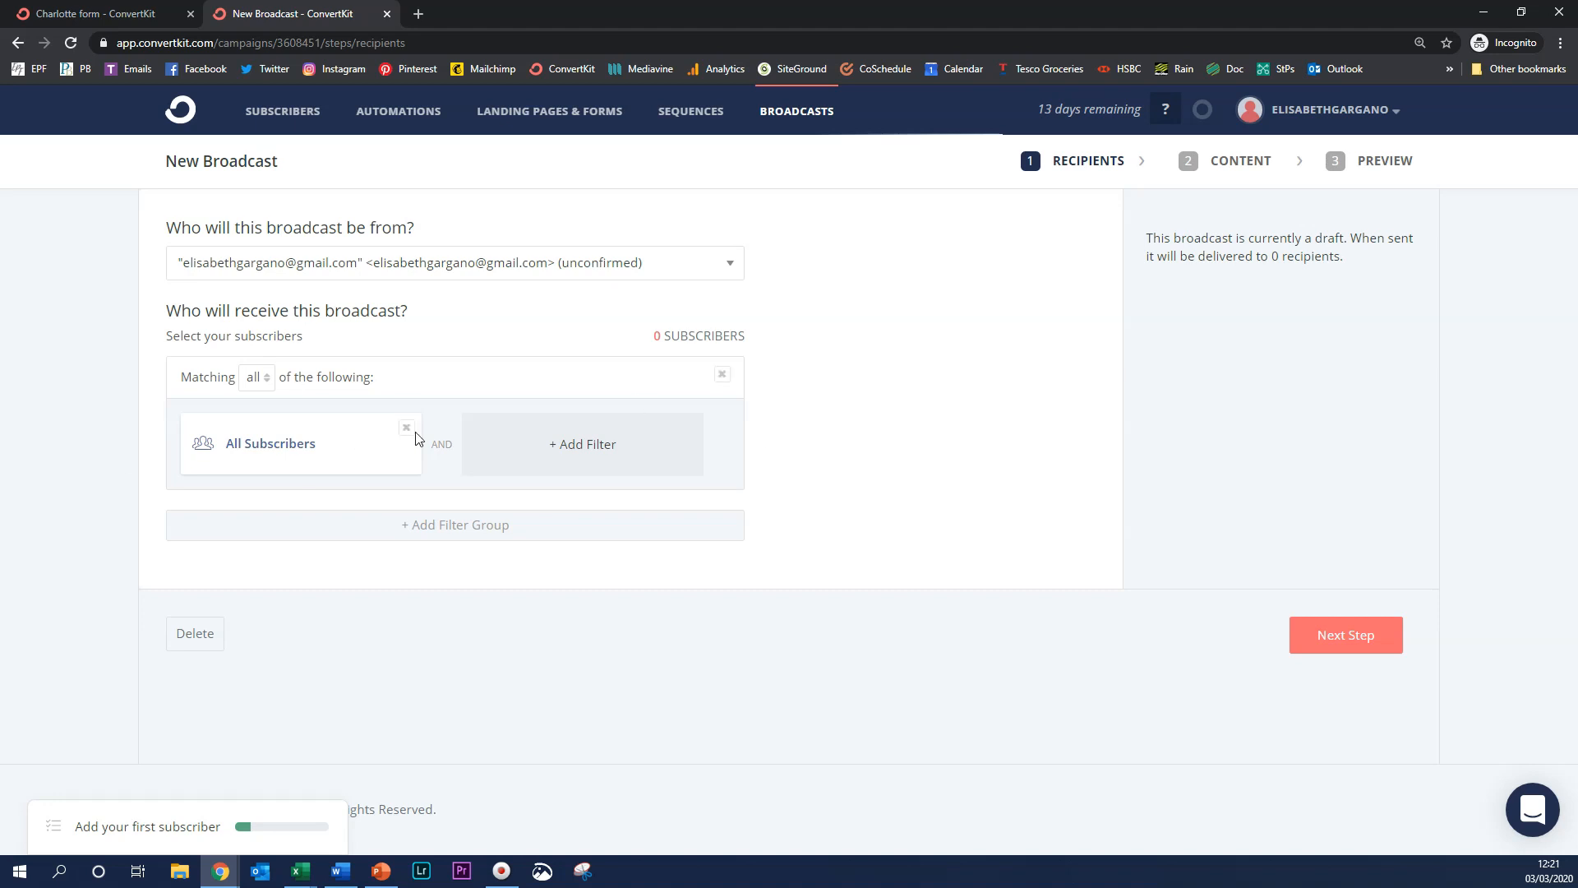
Try a second recipient filter group matching none of its filters, and remove it again
{"action": "left_click", "coordinate": [424, 530]}
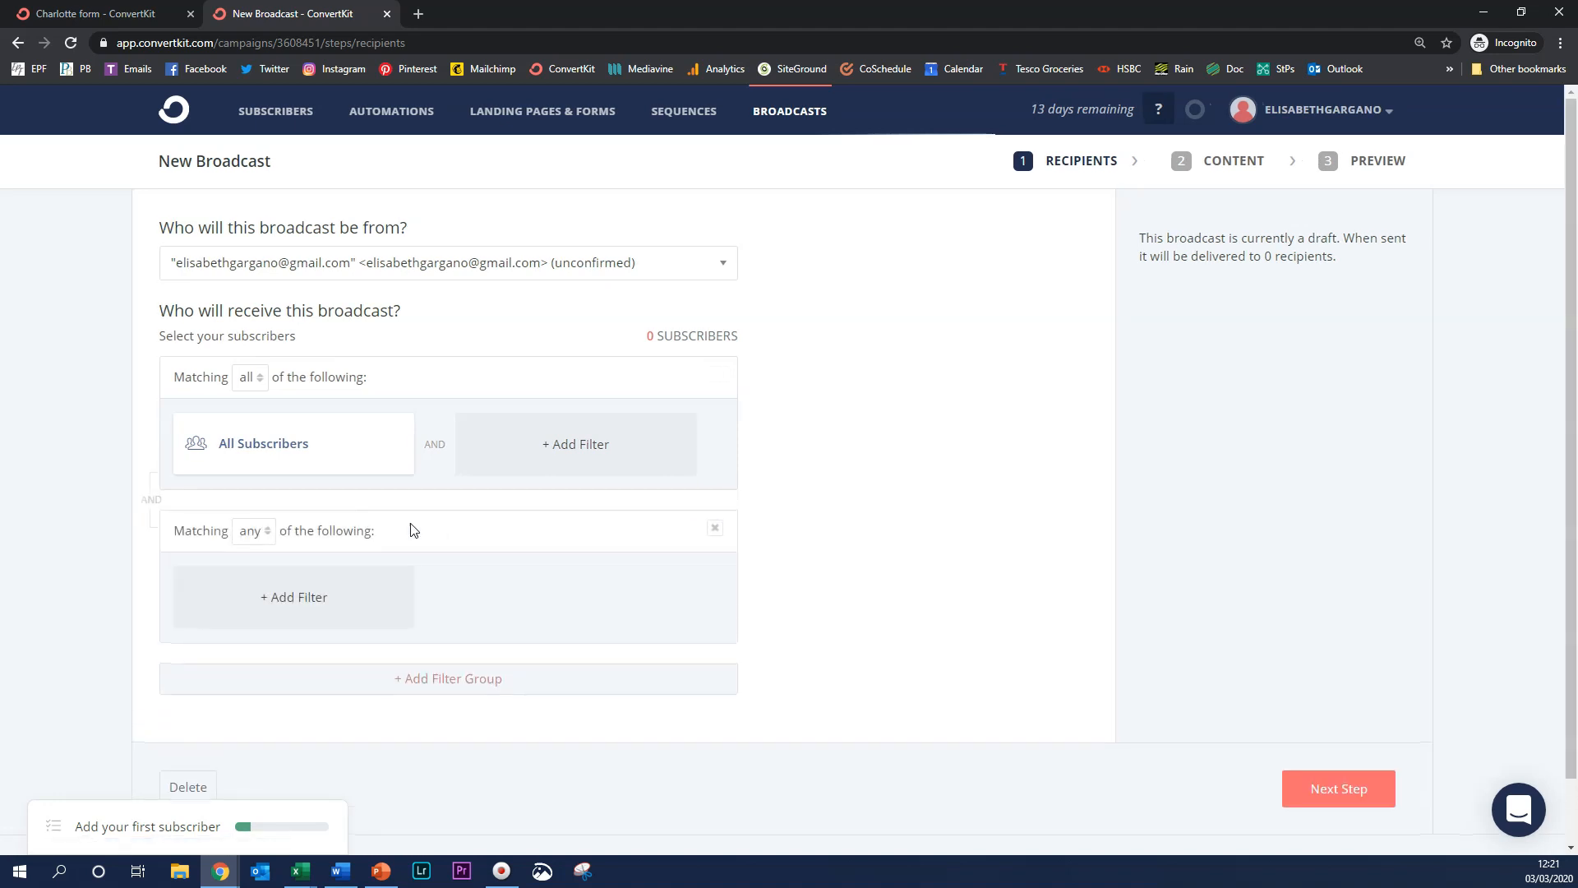
{"action": "left_click", "coordinate": [263, 528]}
{"action": "left_click", "coordinate": [252, 575]}
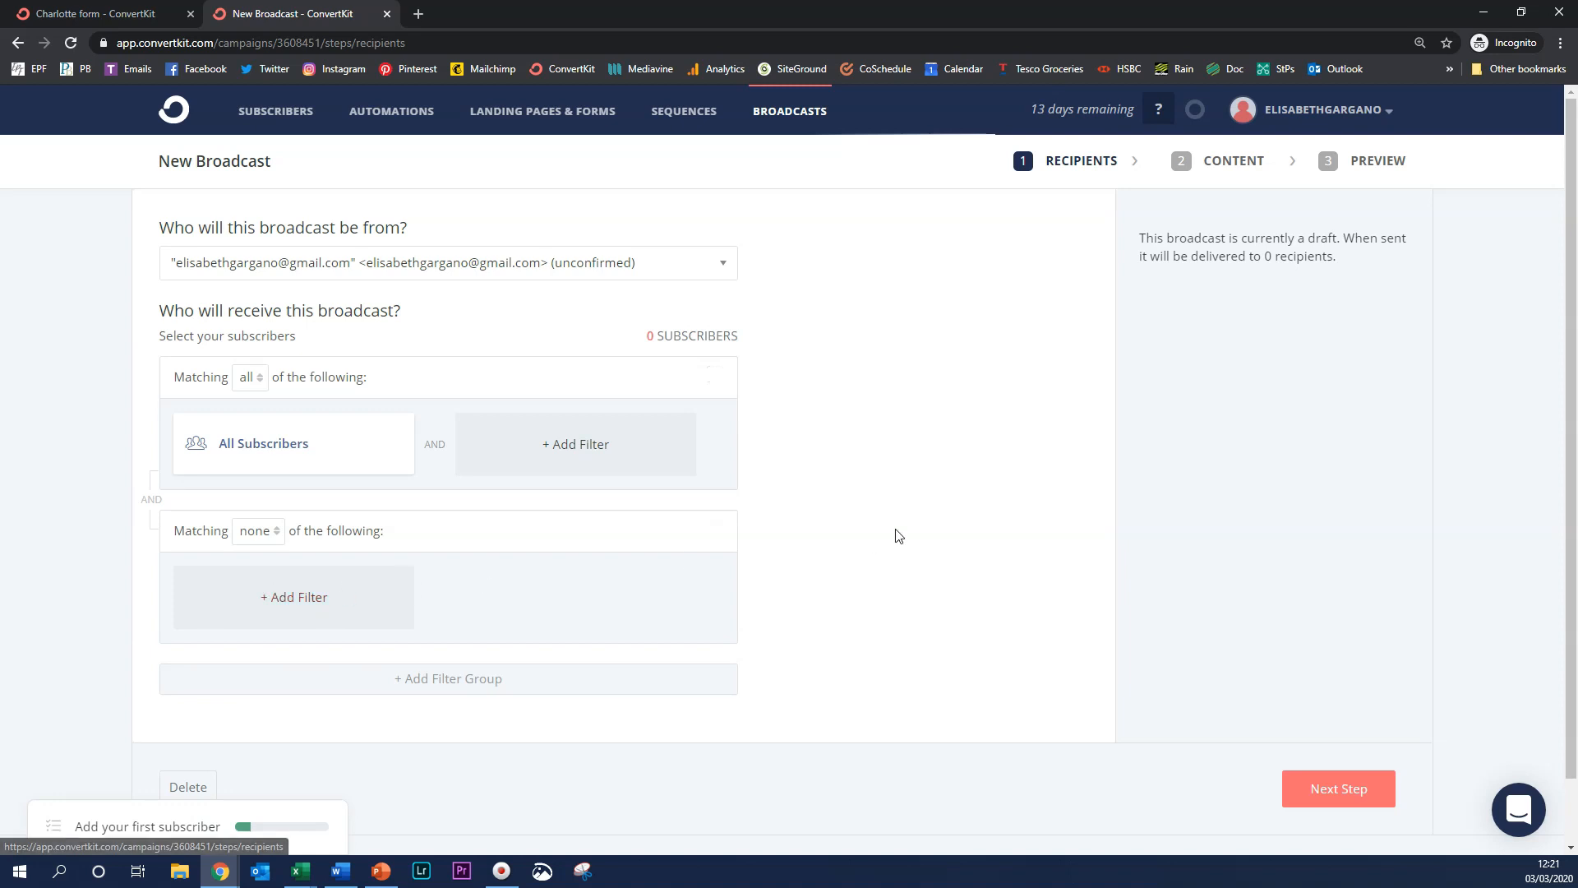
{"action": "left_click", "coordinate": [714, 527]}
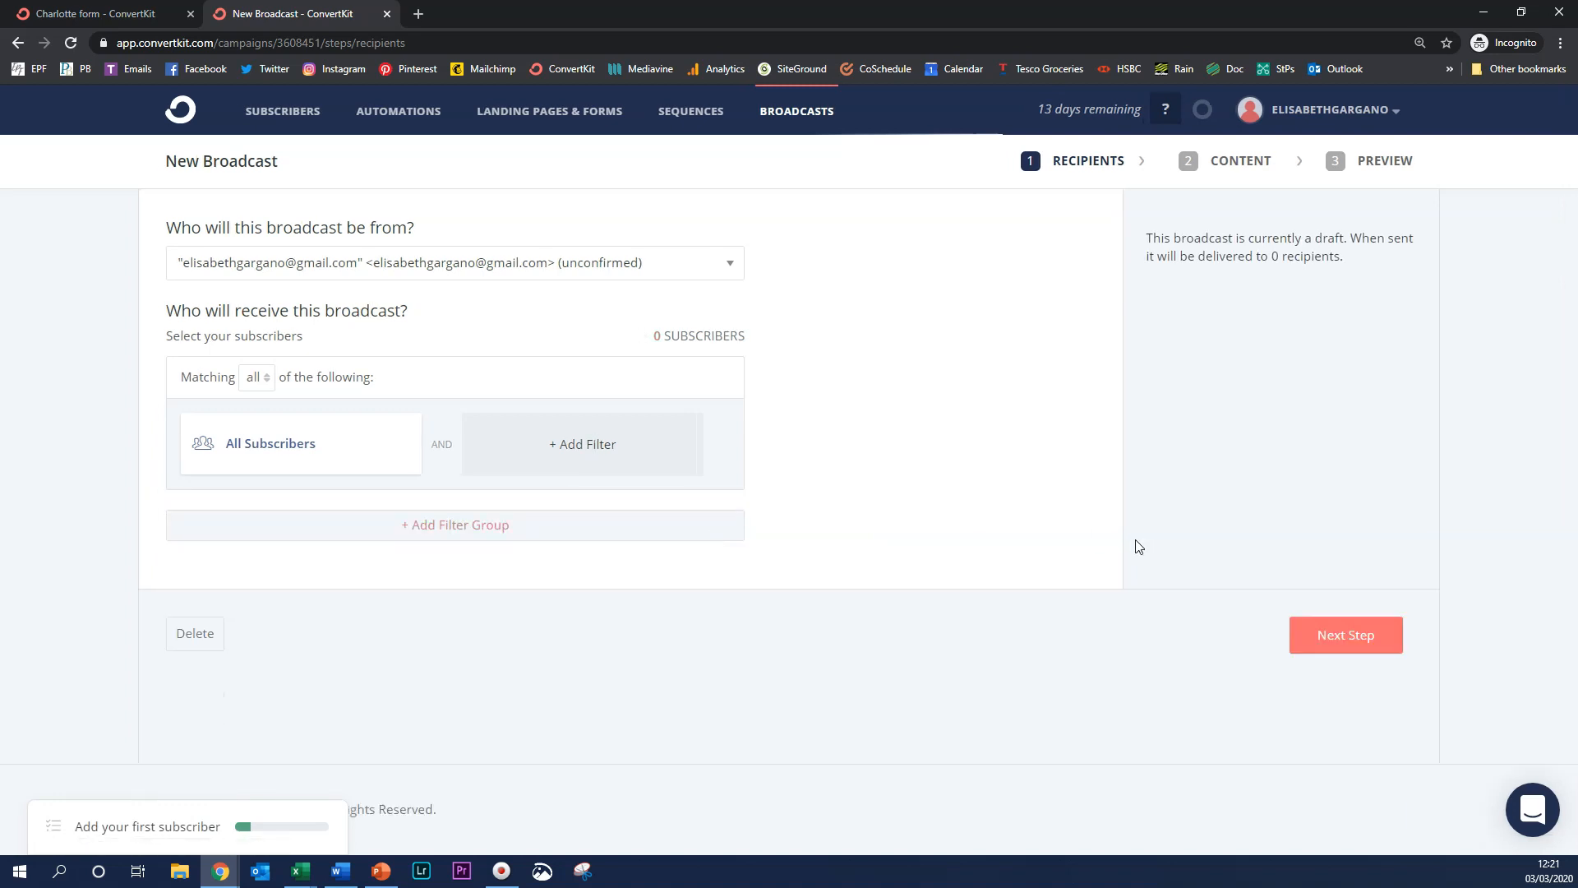
Continue to the broadcast's content with all subscribers as recipients and set the email subject to "3 things which happened this week"
{"action": "left_click", "coordinate": [1328, 635]}
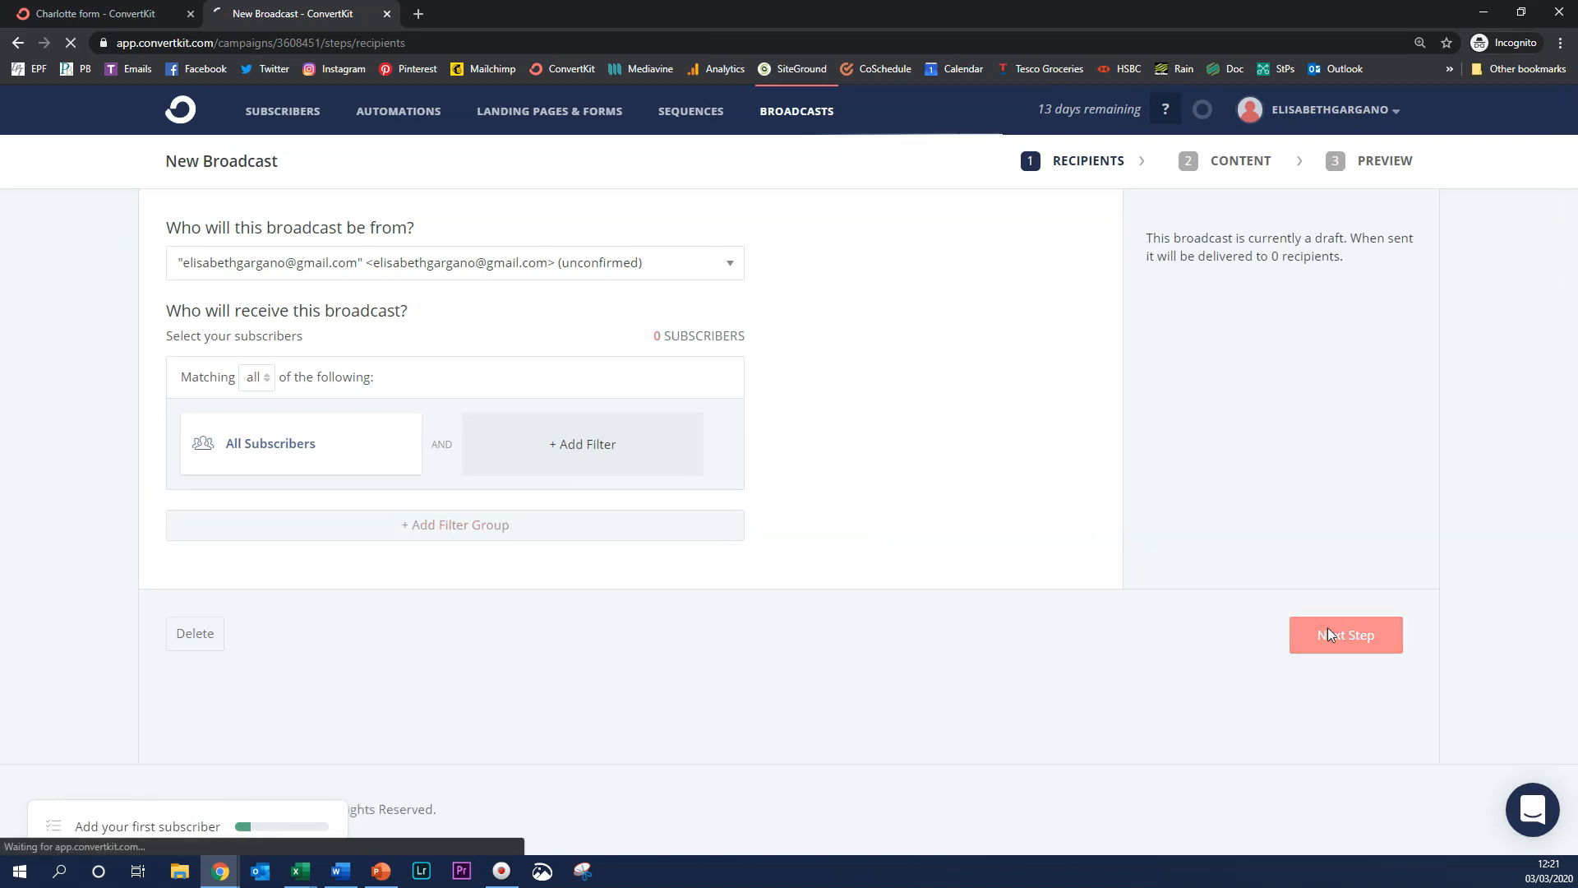
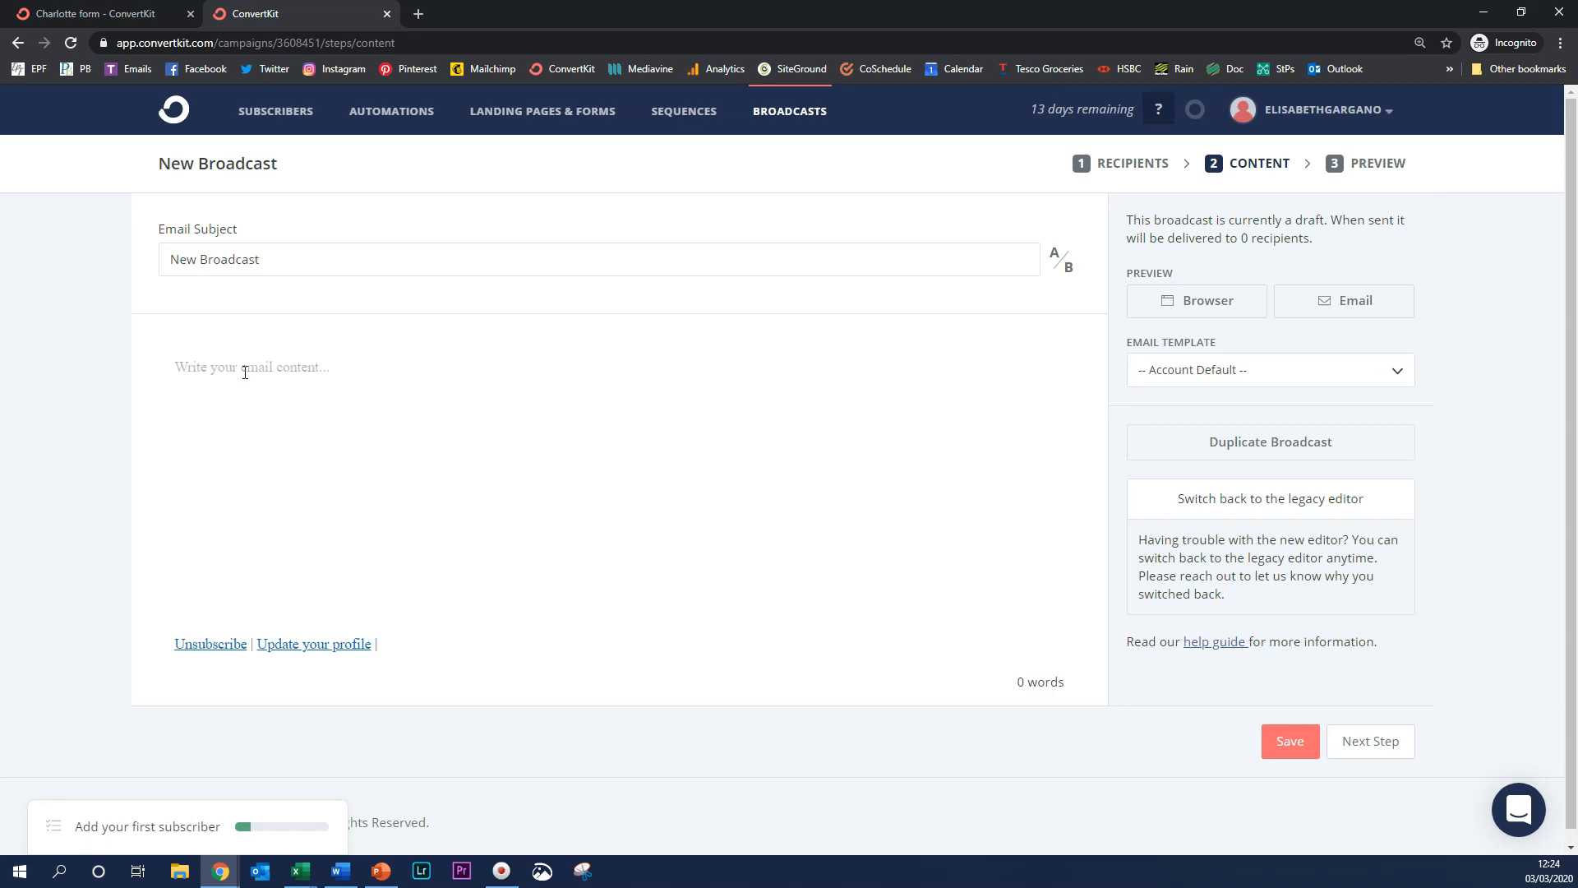
{"action": "triple_click", "coordinate": [317, 260]}
{"action": "type", "text": "3 things which happened"}
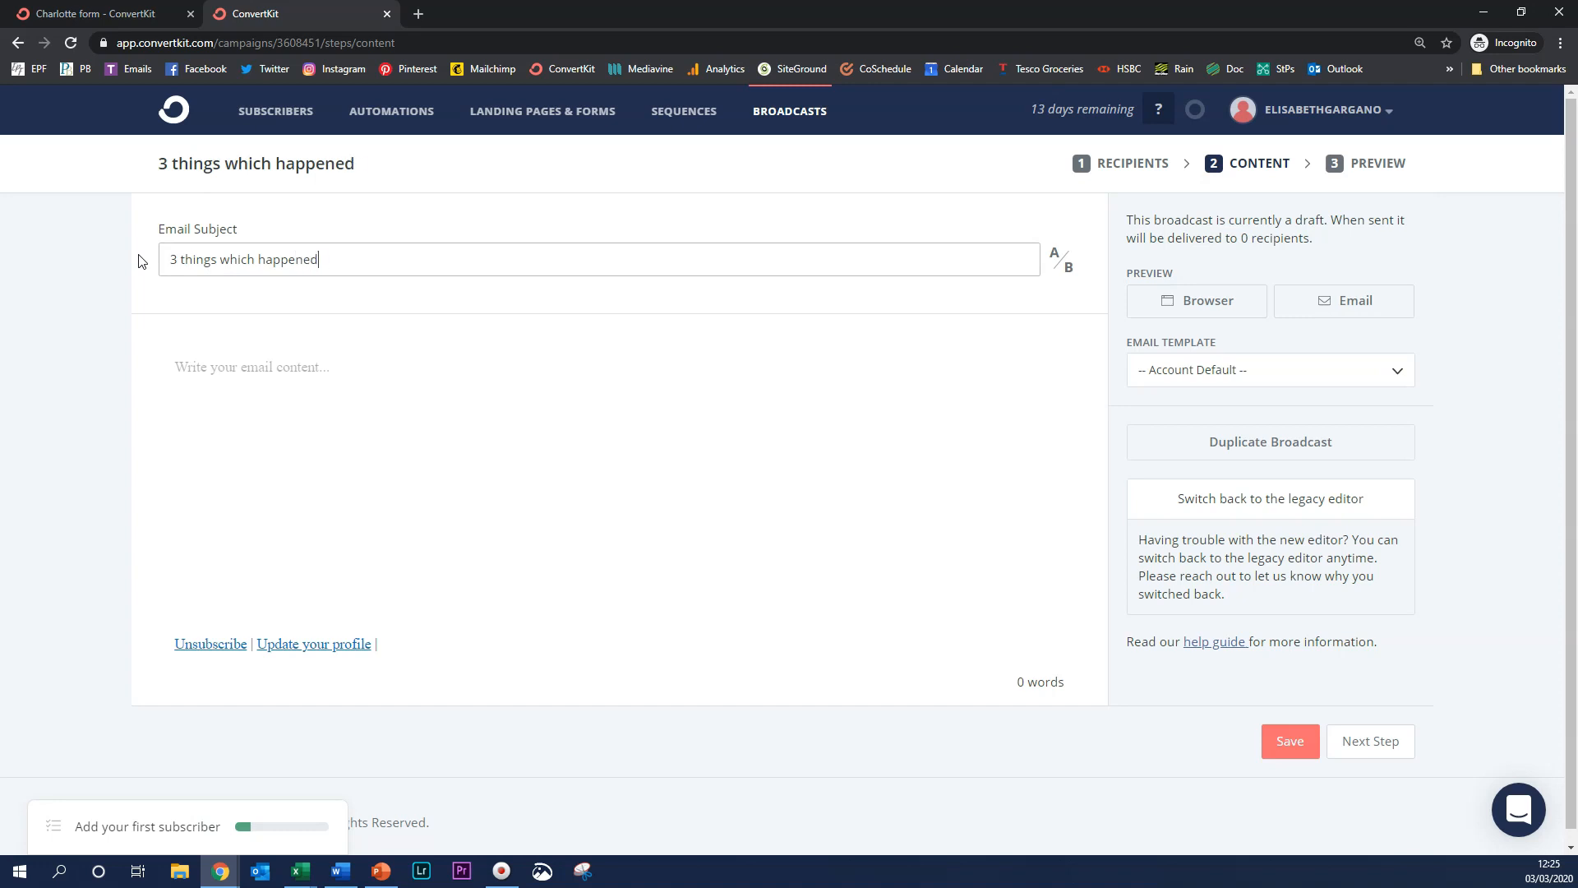
{"action": "type", "text": " this week"}
Write the email with a subscriber first-name greeting, an intro line, three numbered "Blah" items and a sign-off, and save it for preview
{"action": "left_click", "coordinate": [247, 369]}
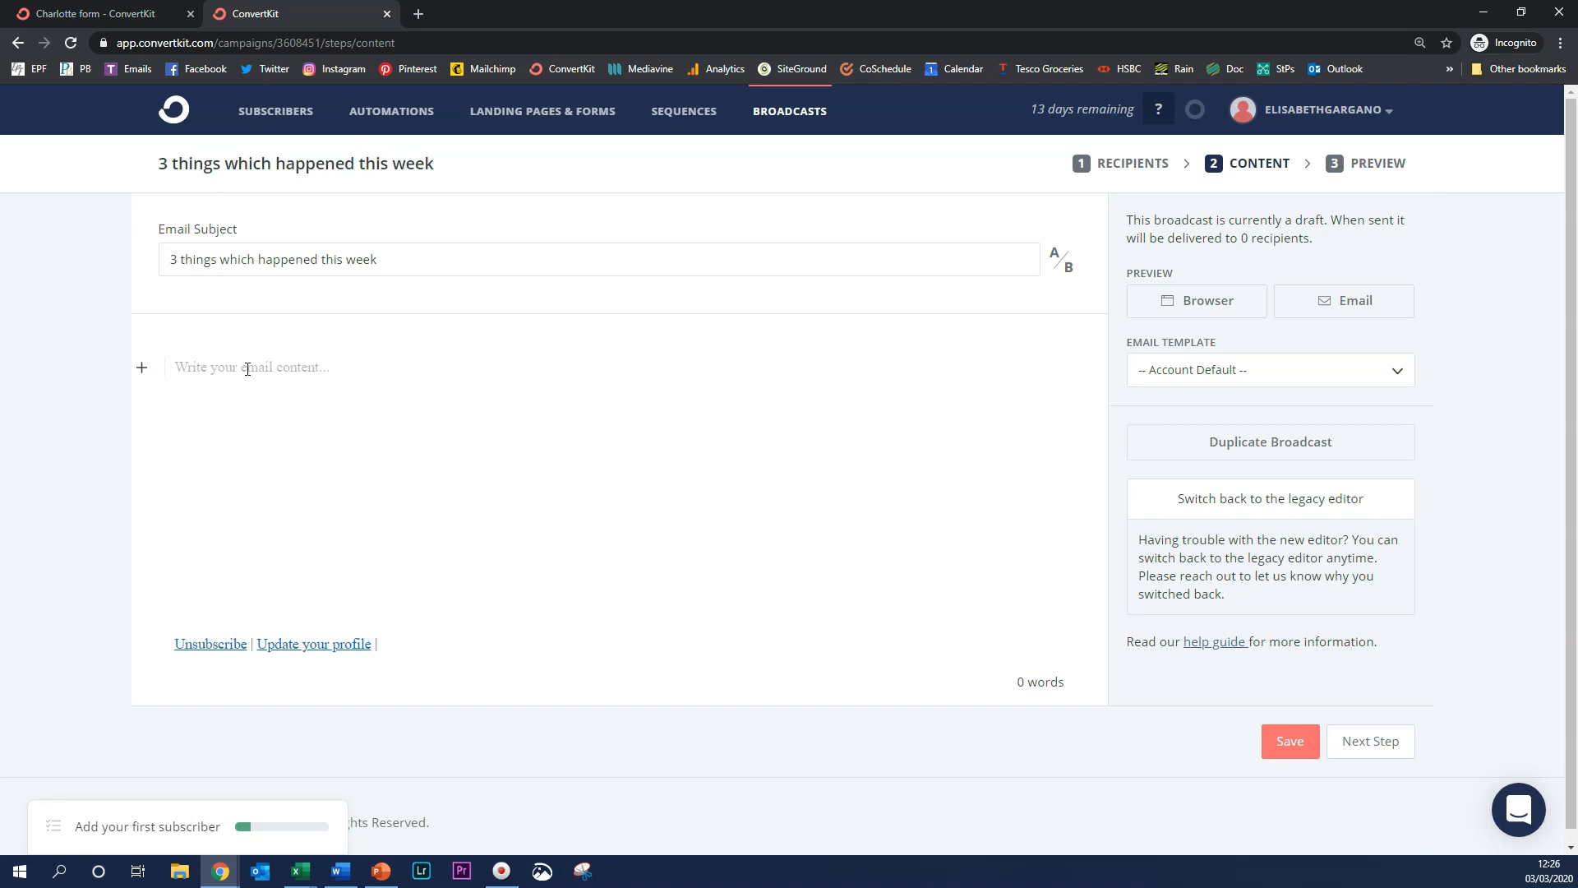
{"action": "left_click", "coordinate": [141, 370]}
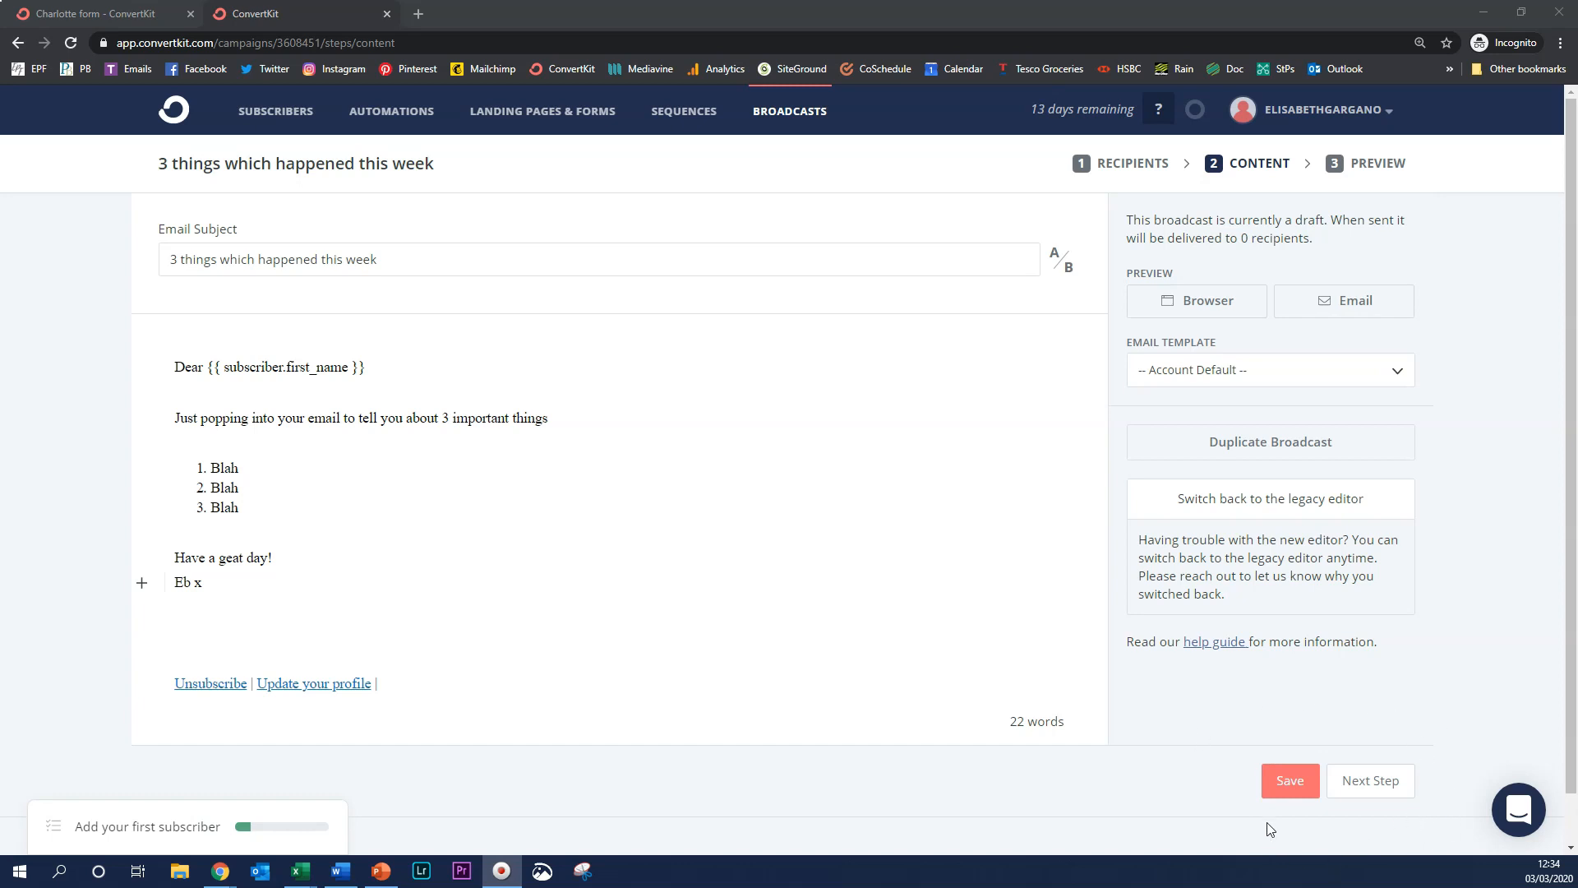
{"action": "left_click", "coordinate": [1295, 786]}
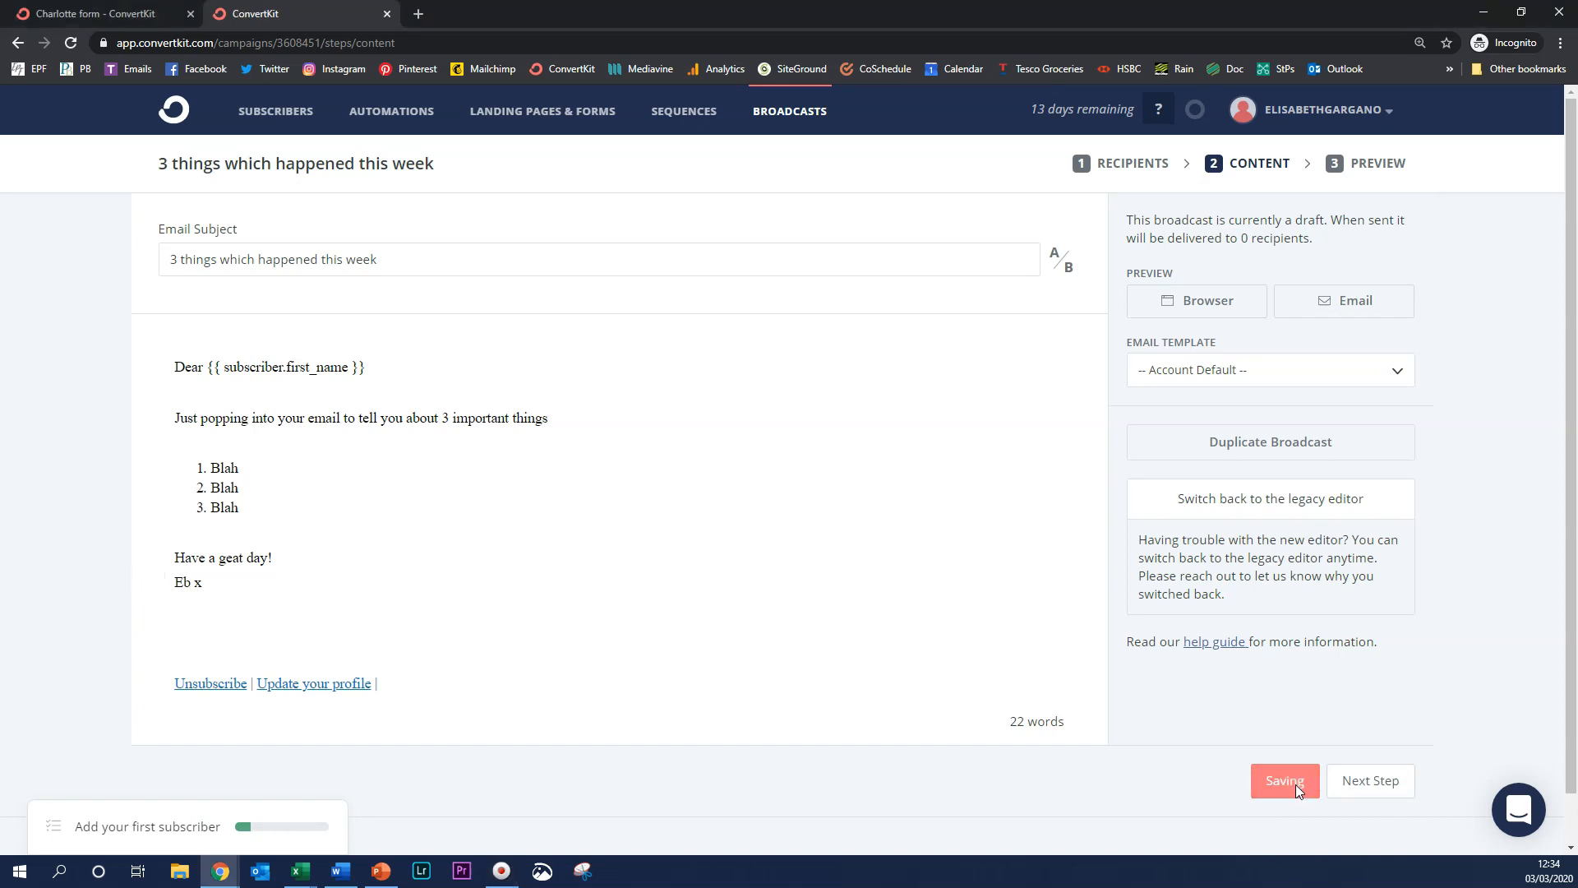
{"action": "left_click", "coordinate": [1377, 791]}
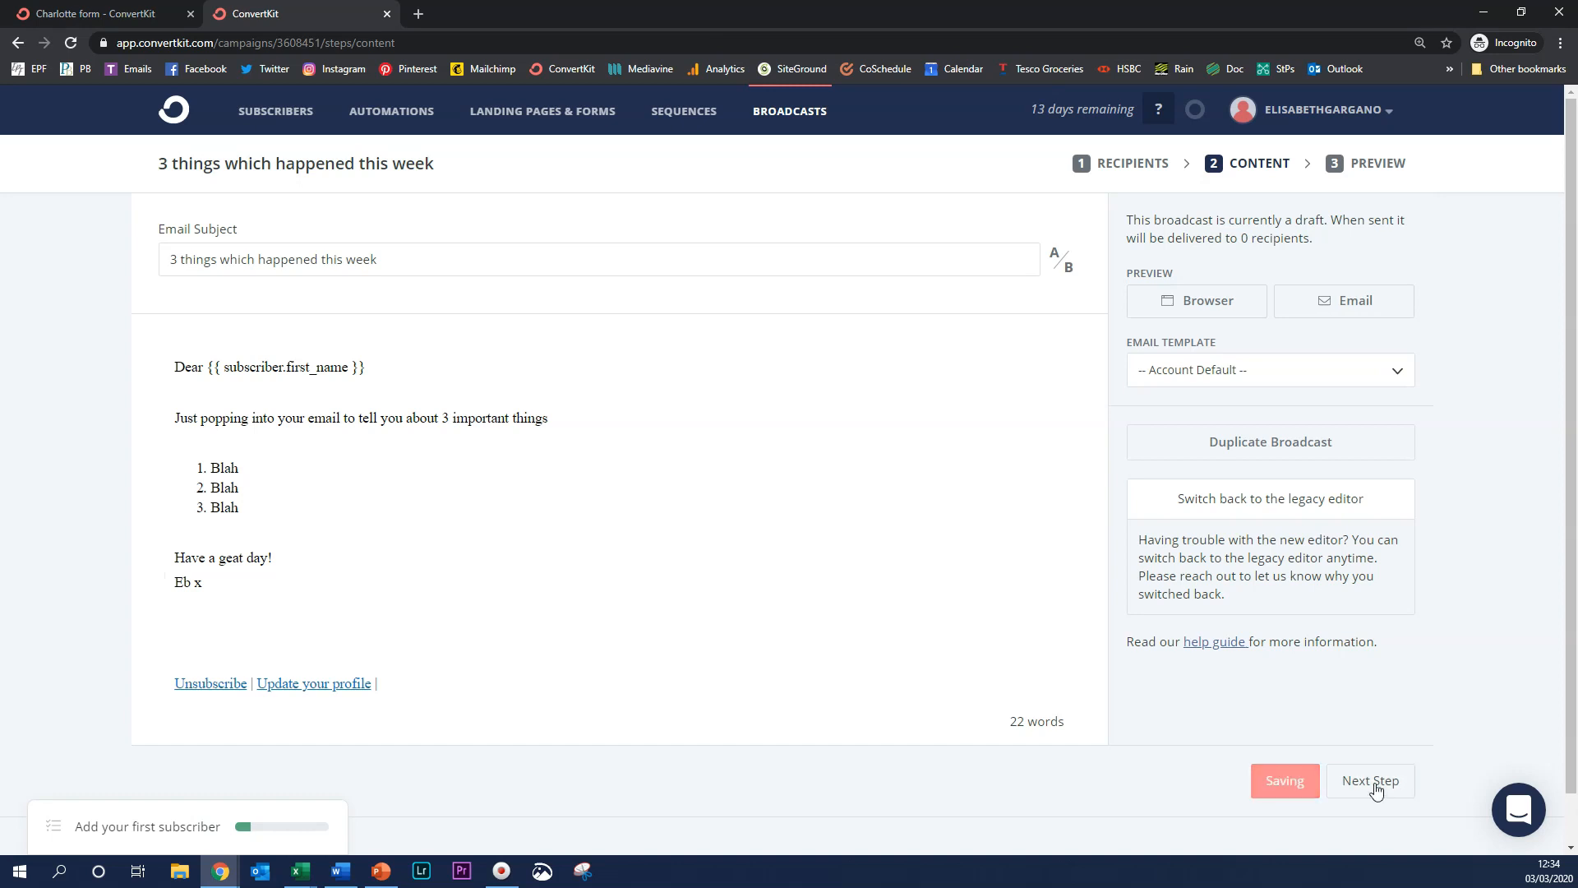
{"action": "left_click", "coordinate": [1377, 780]}
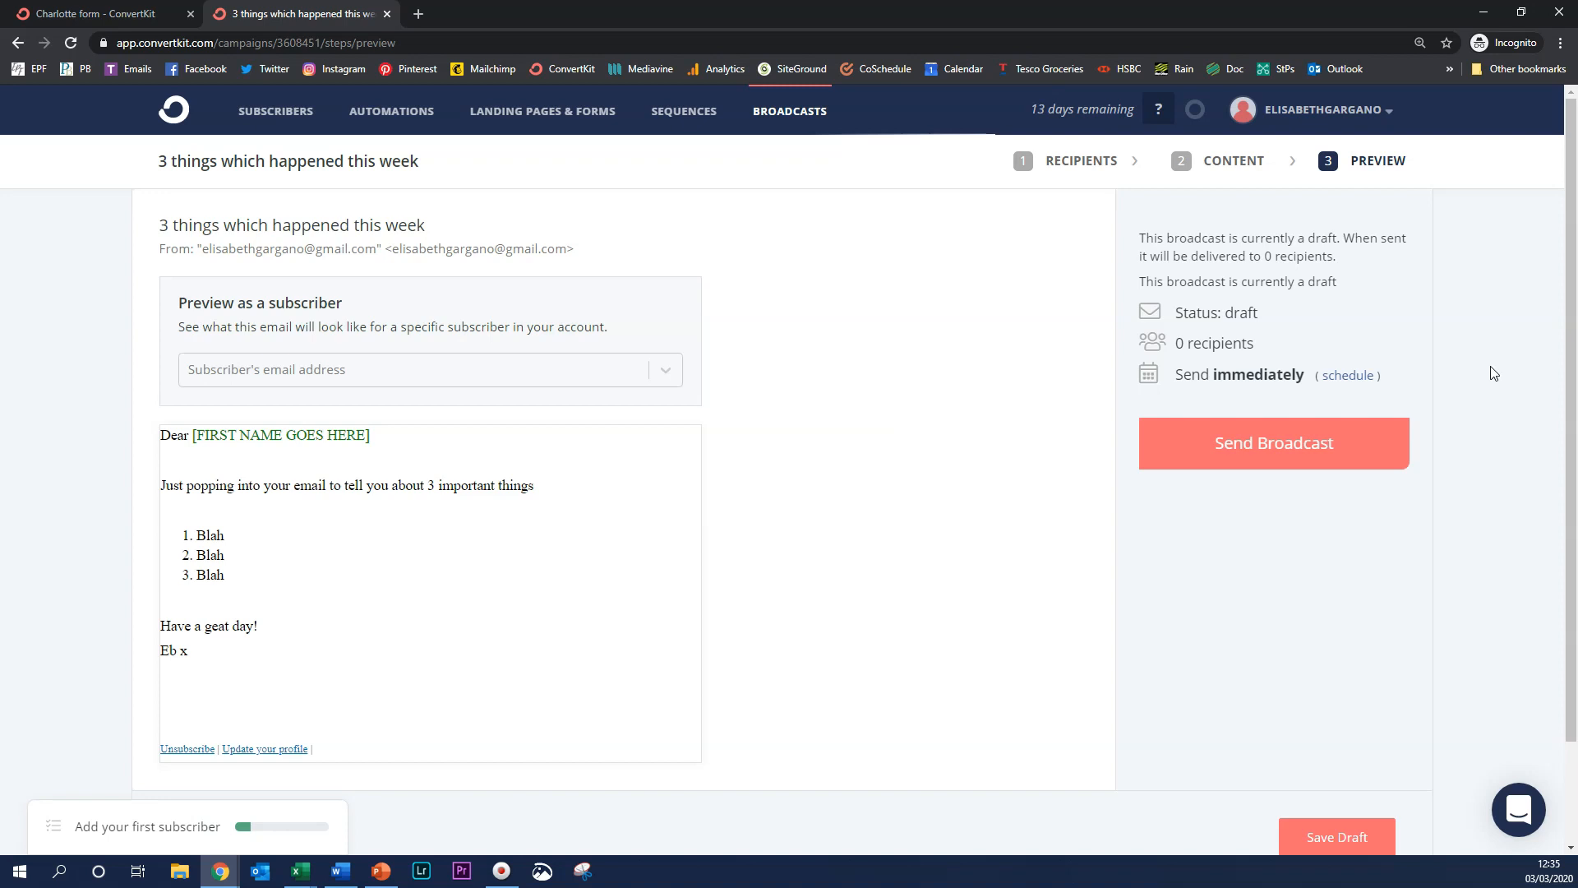
Schedule the broadcast for March 18, 2020 at 9:00 AM and save it as a draft
{"action": "left_click", "coordinate": [1364, 376]}
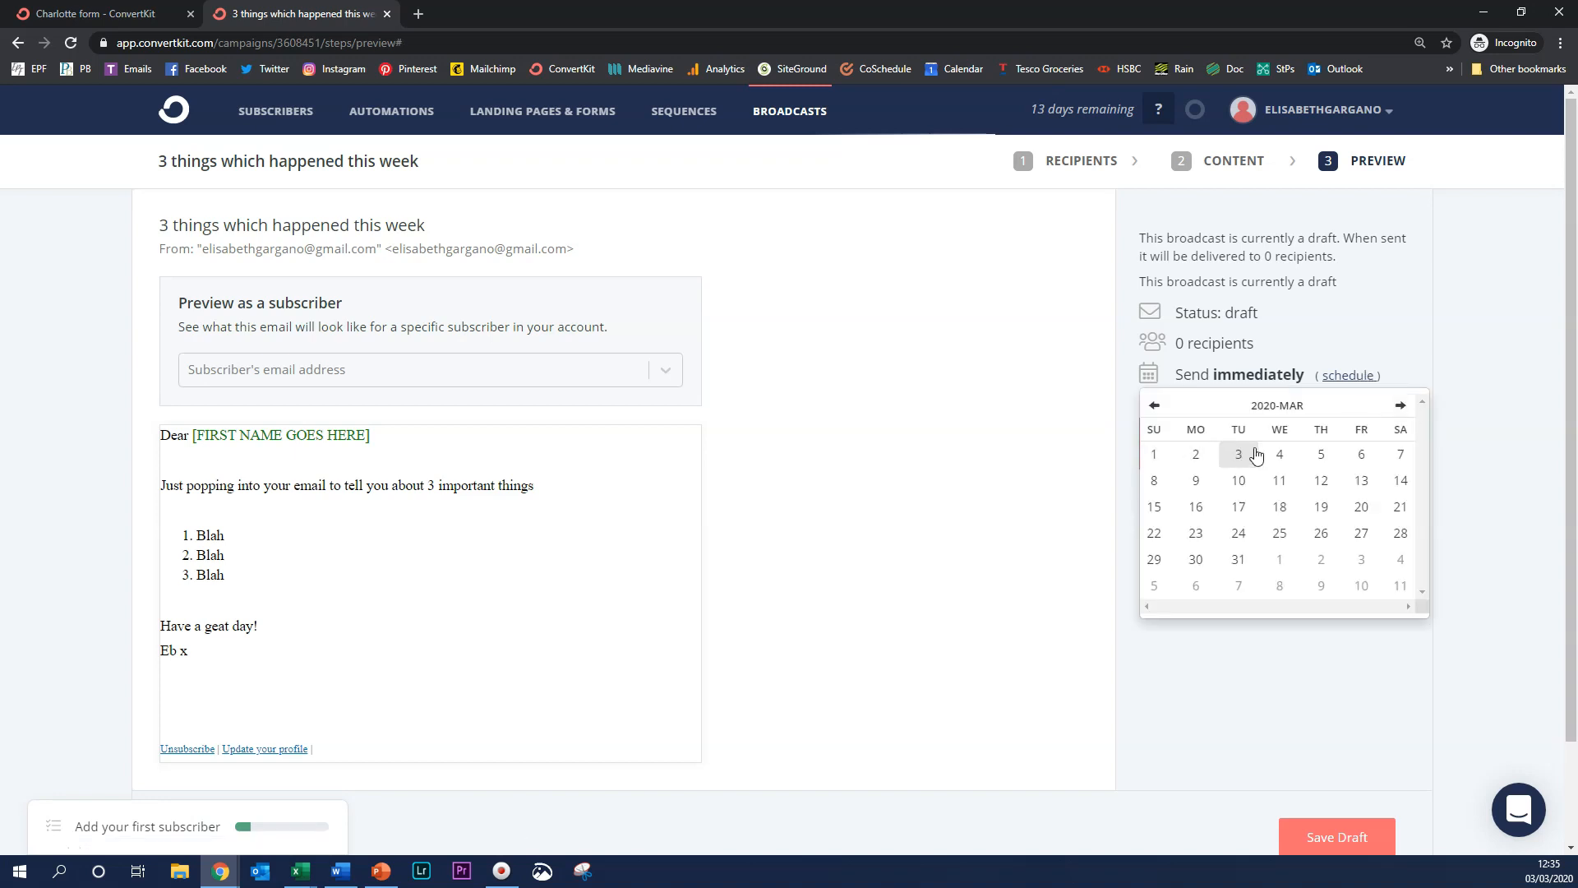
{"action": "left_click", "coordinate": [1283, 510]}
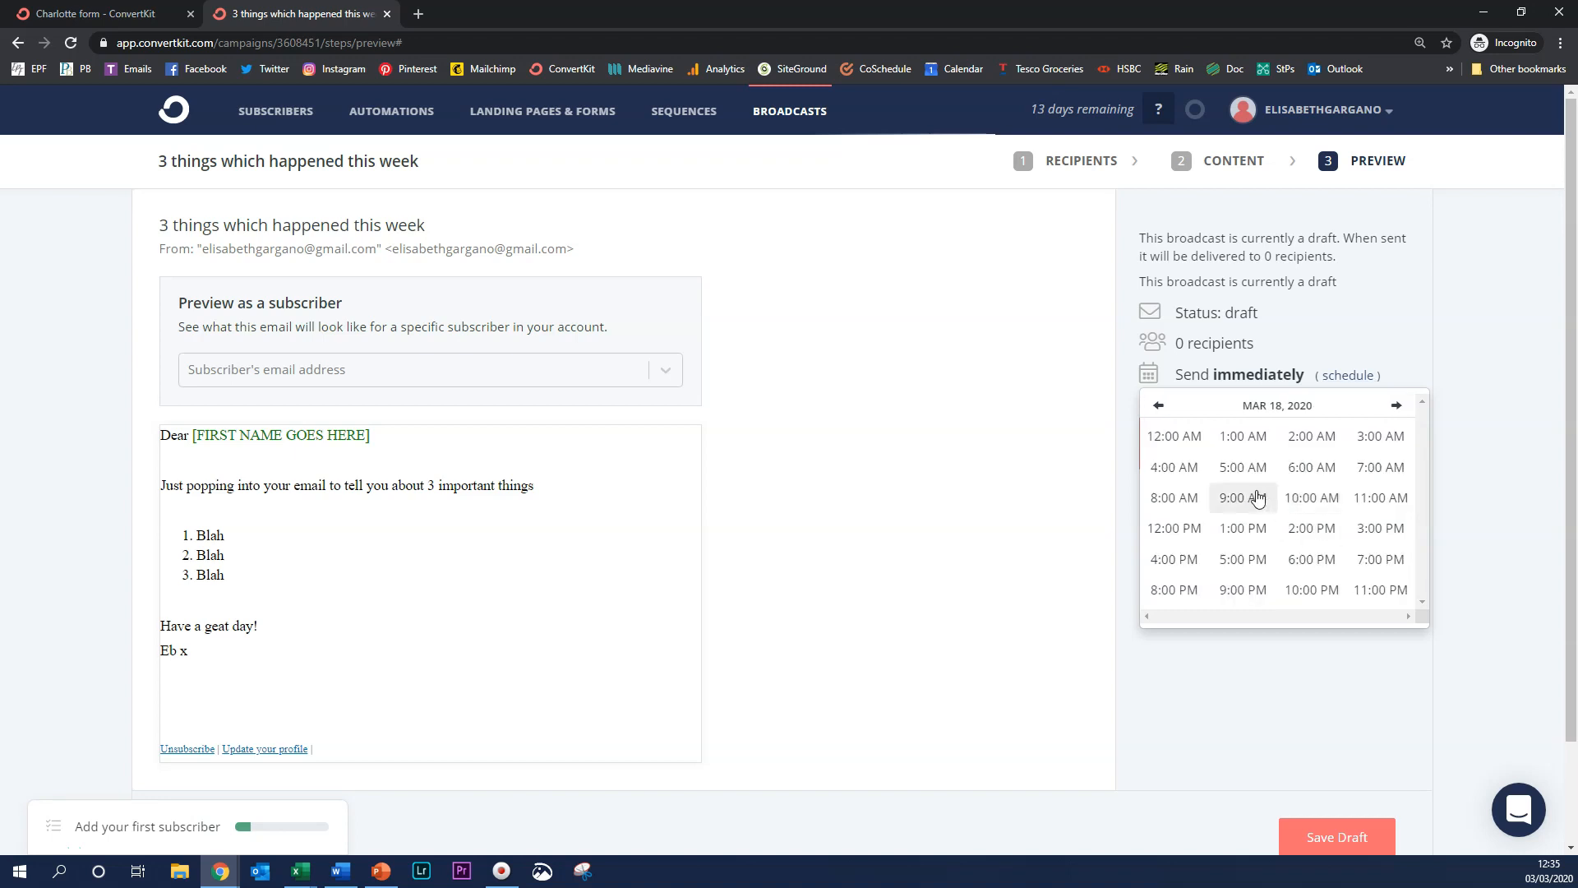
{"action": "left_click", "coordinate": [1244, 498]}
{"action": "left_click", "coordinate": [1165, 433]}
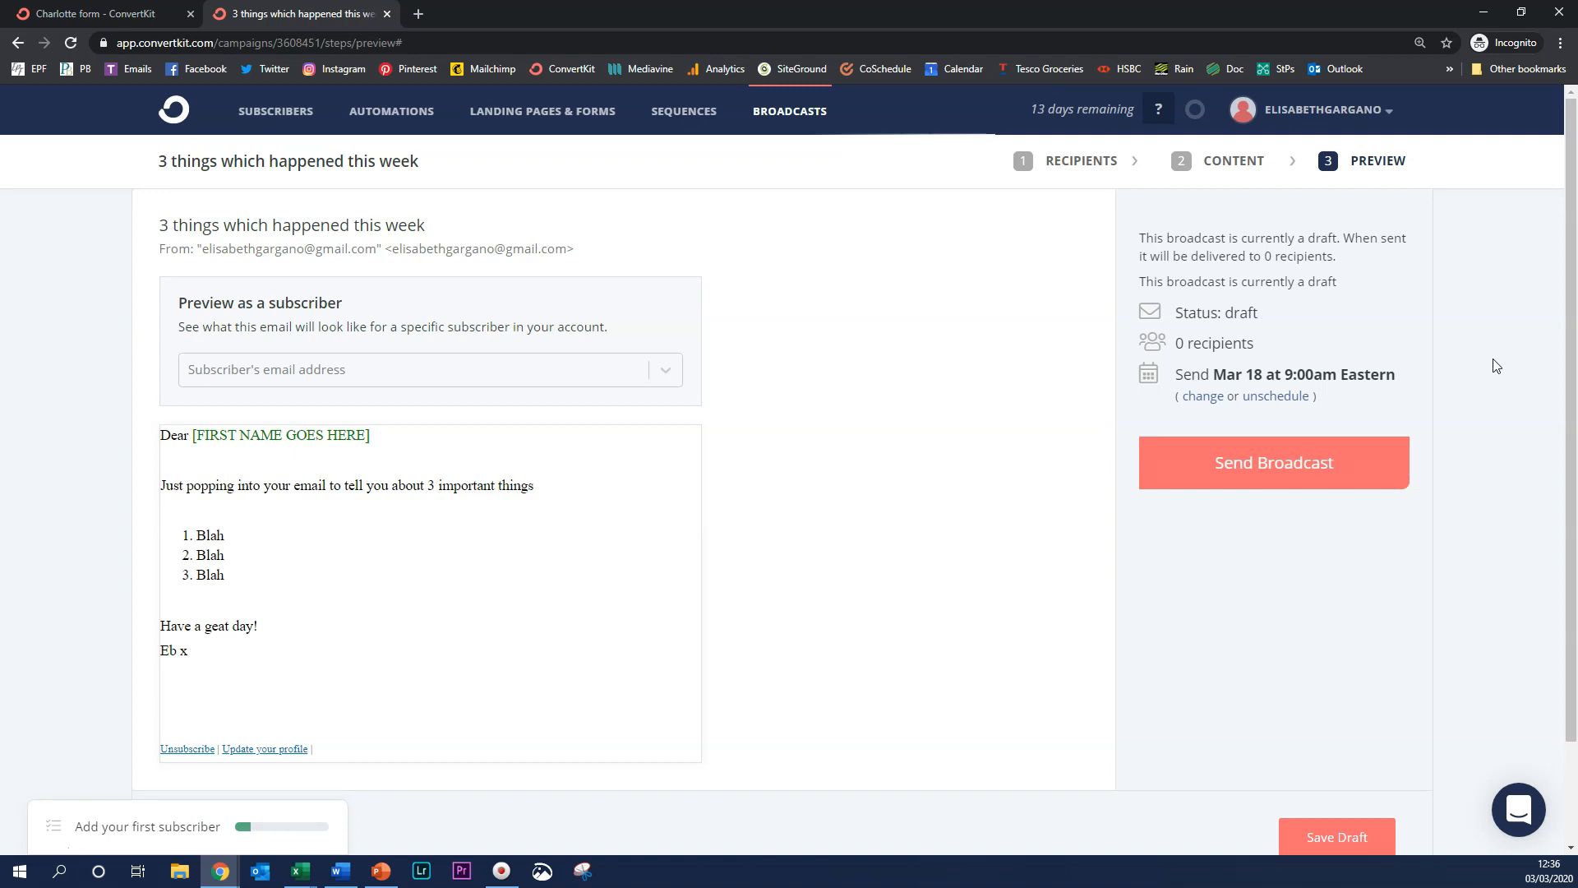
{"action": "left_click", "coordinate": [1348, 838]}
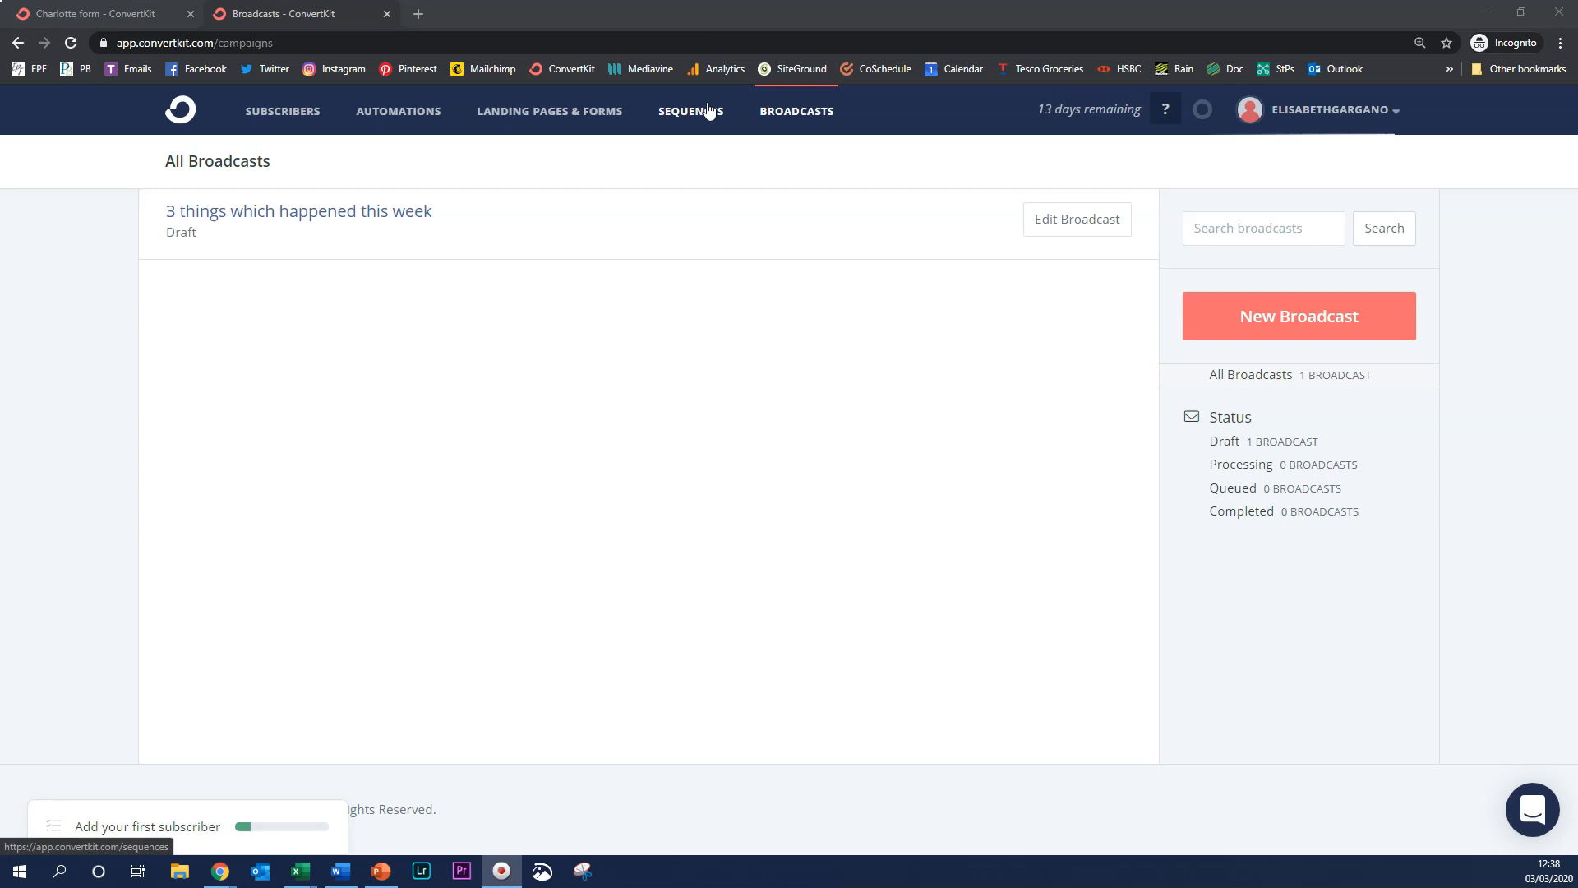
Create a new email sequence named "Welcome Sequence"
{"action": "left_click", "coordinate": [708, 111]}
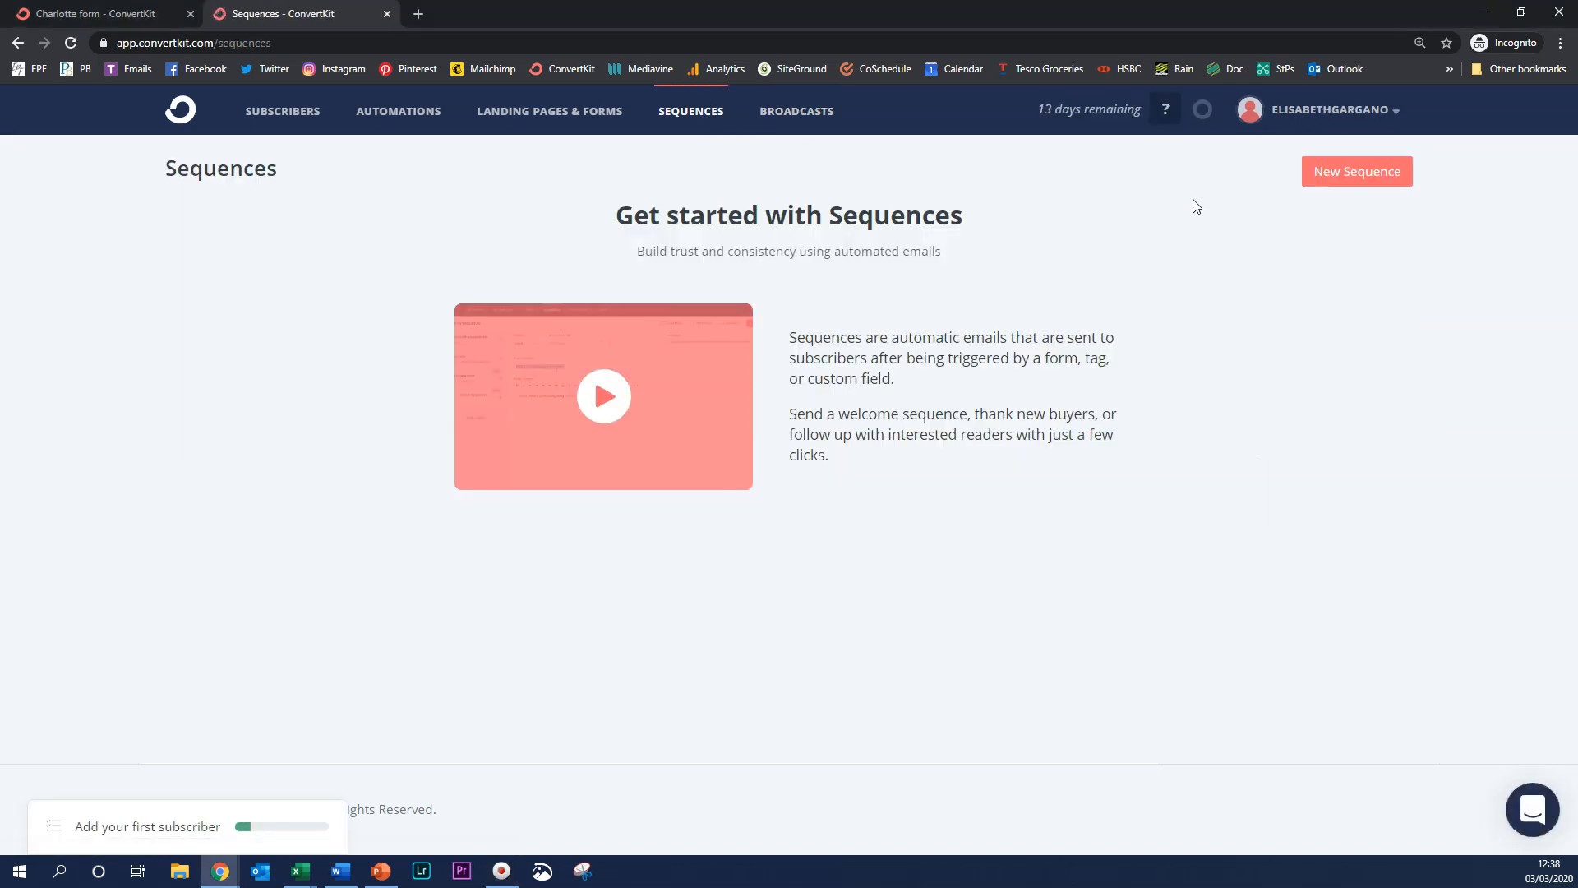
{"action": "left_click", "coordinate": [1360, 177]}
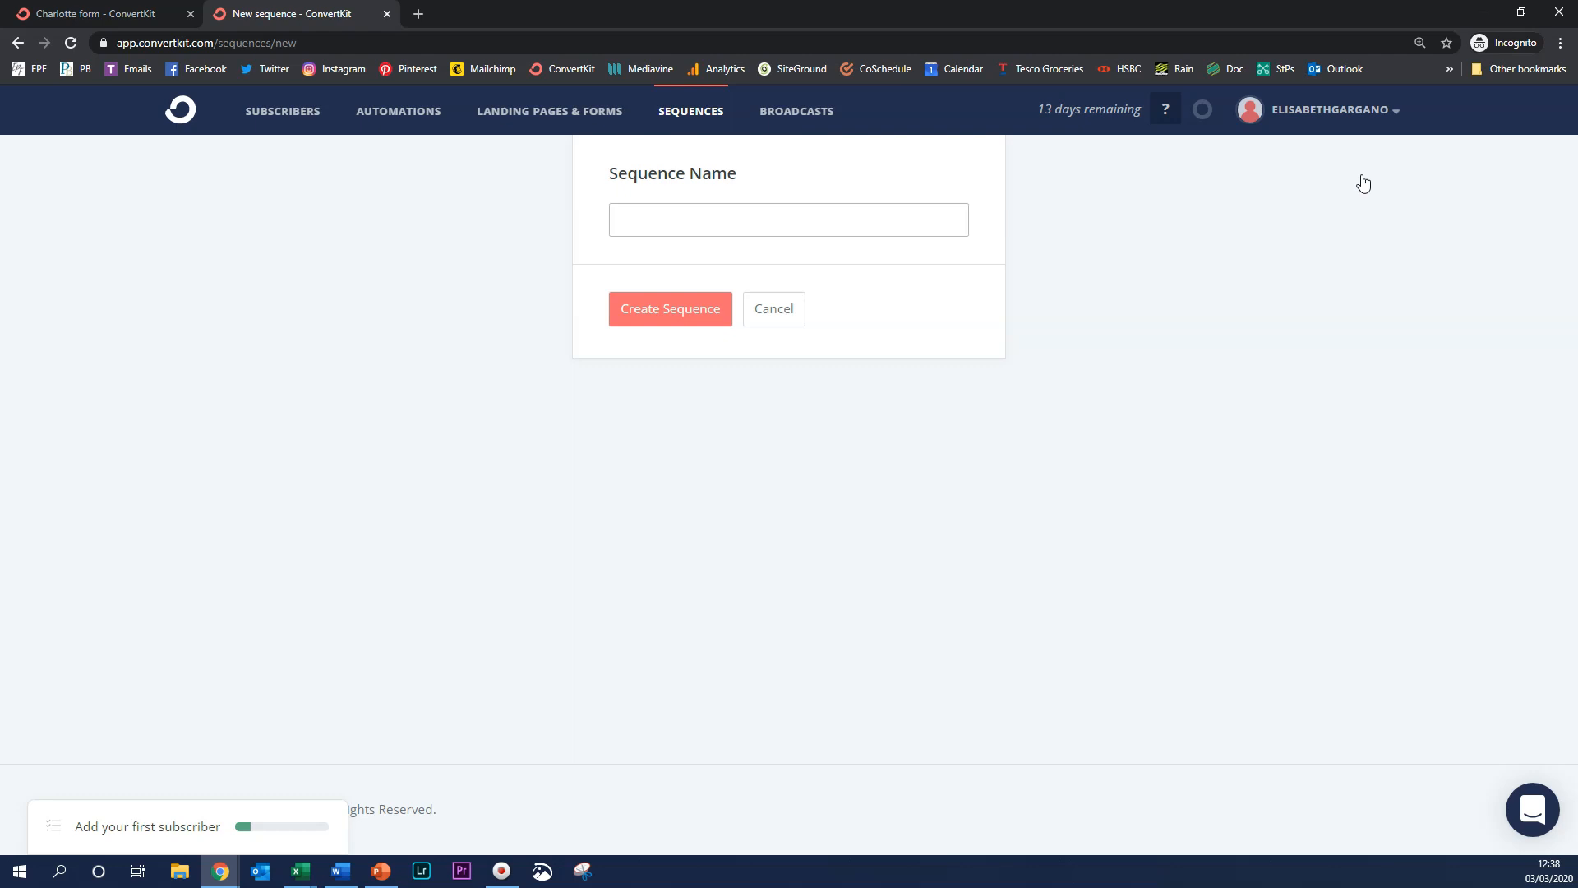
{"action": "type", "text": "Welcome Sequence"}
{"action": "left_click", "coordinate": [677, 314]}
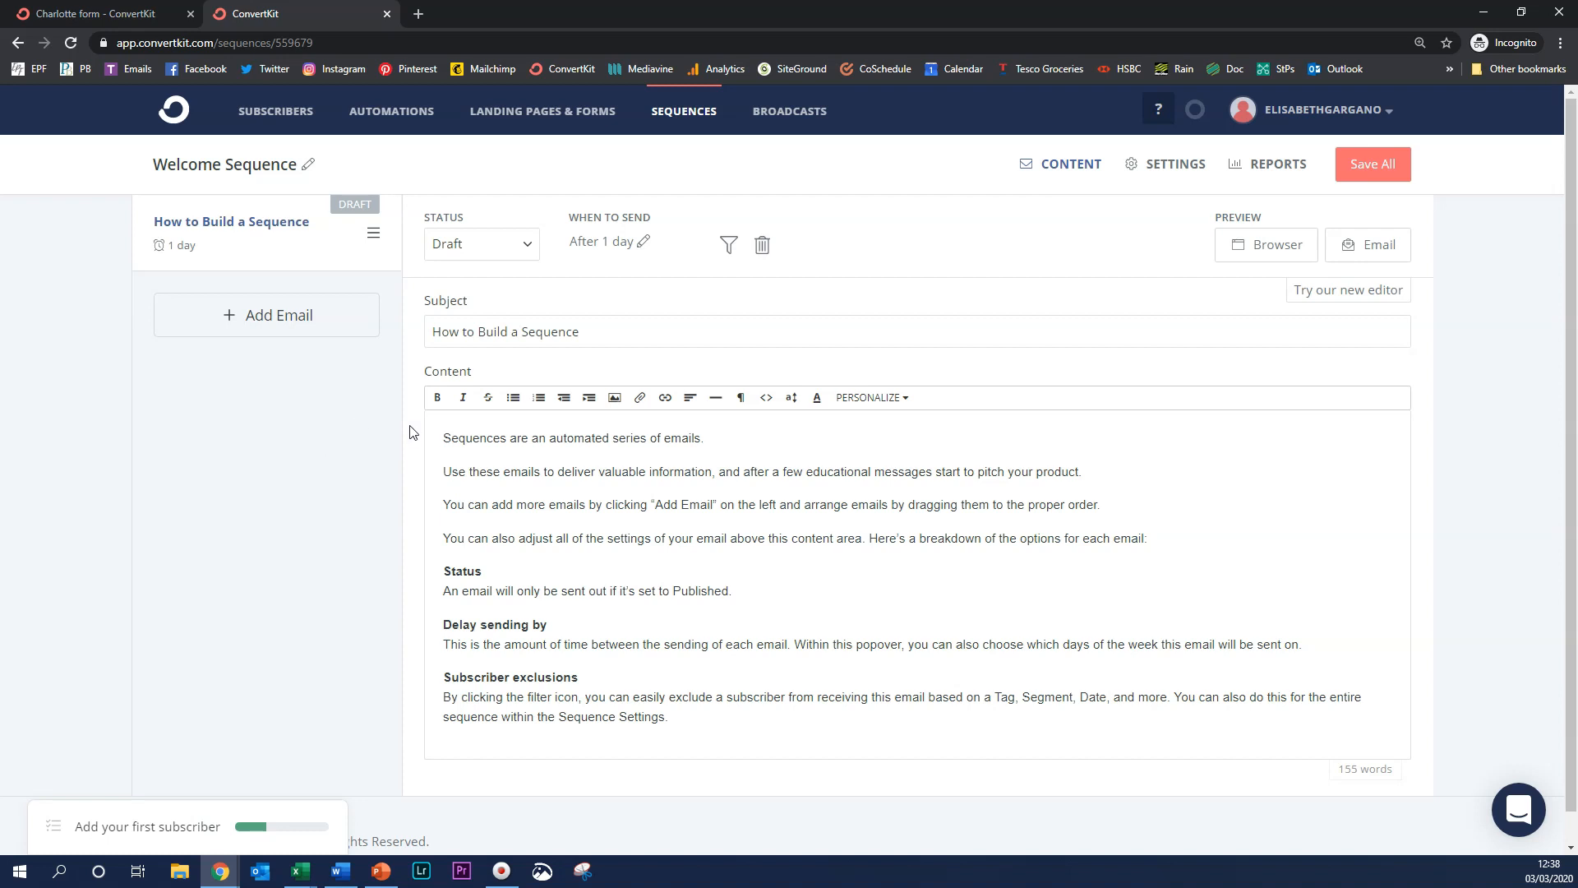
Change the first email's subject to "Welcome to Productive Blogging" and select its placeholder content
{"action": "left_click_drag", "start_coordinate": [632, 331], "coordinate": [437, 341]}
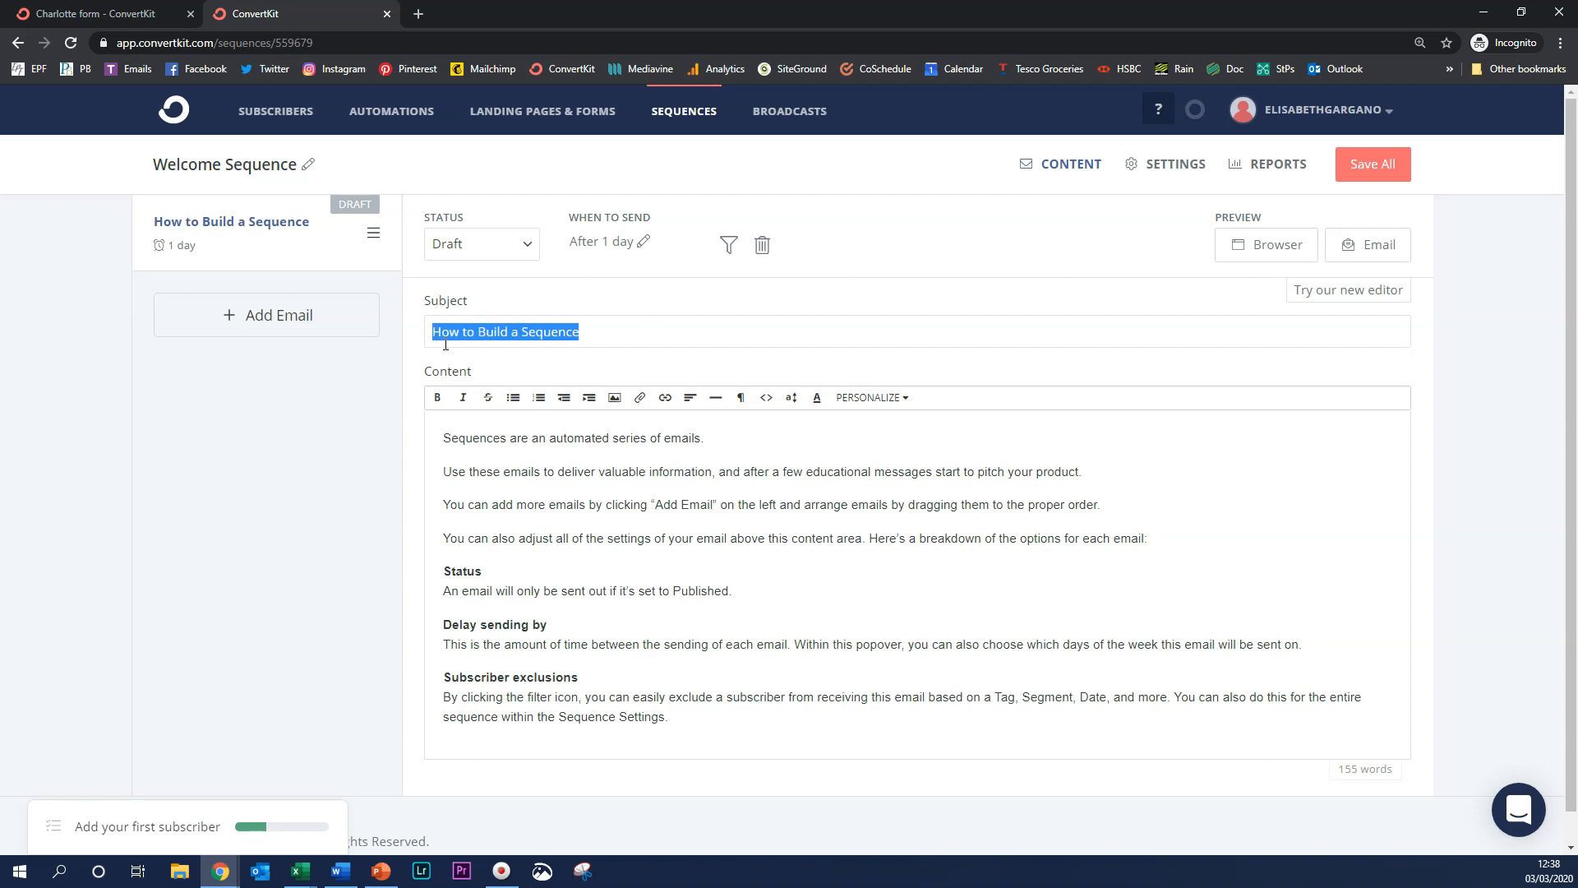
{"action": "type", "text": "W"}
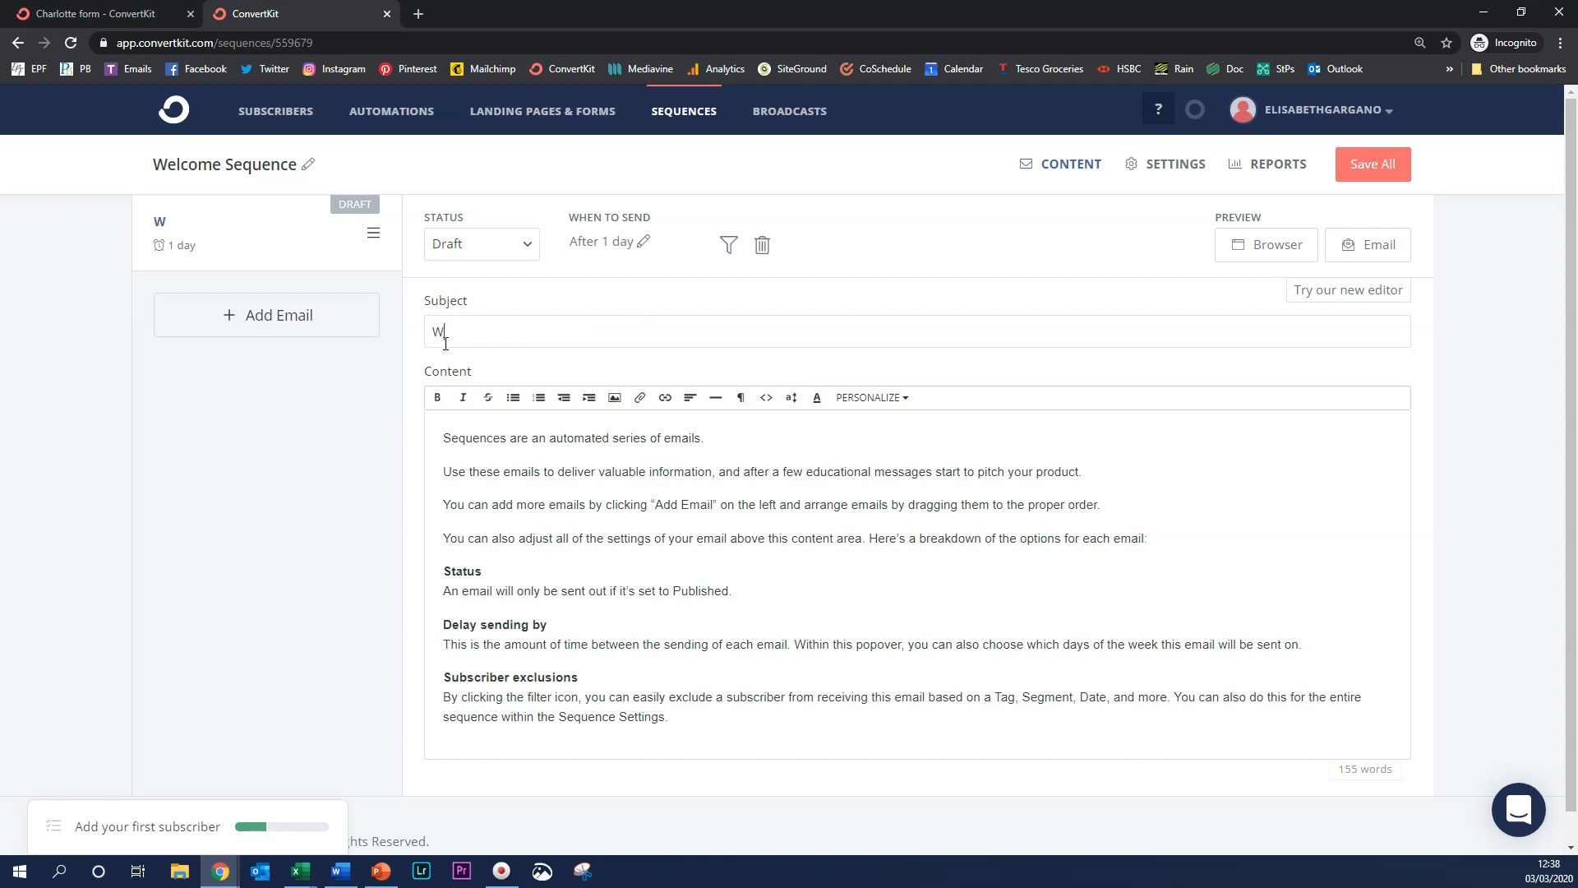
{"action": "type", "text": "elcome to Producti"}
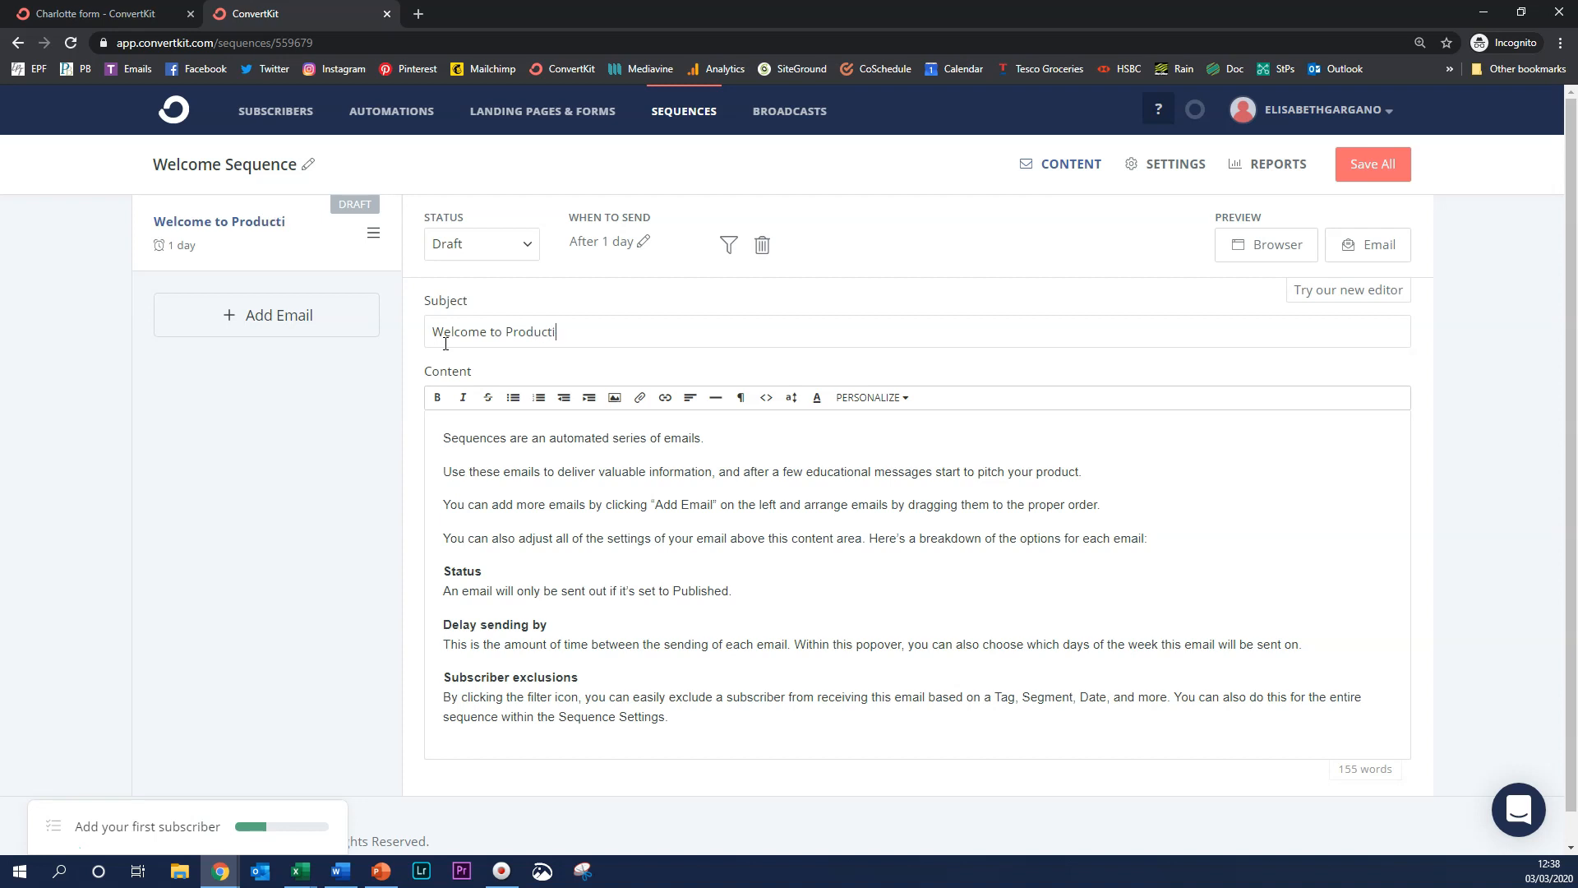
{"action": "type", "text": "ve Blogging"}
{"action": "left_click_drag", "start_coordinate": [444, 437], "coordinate": [757, 713]}
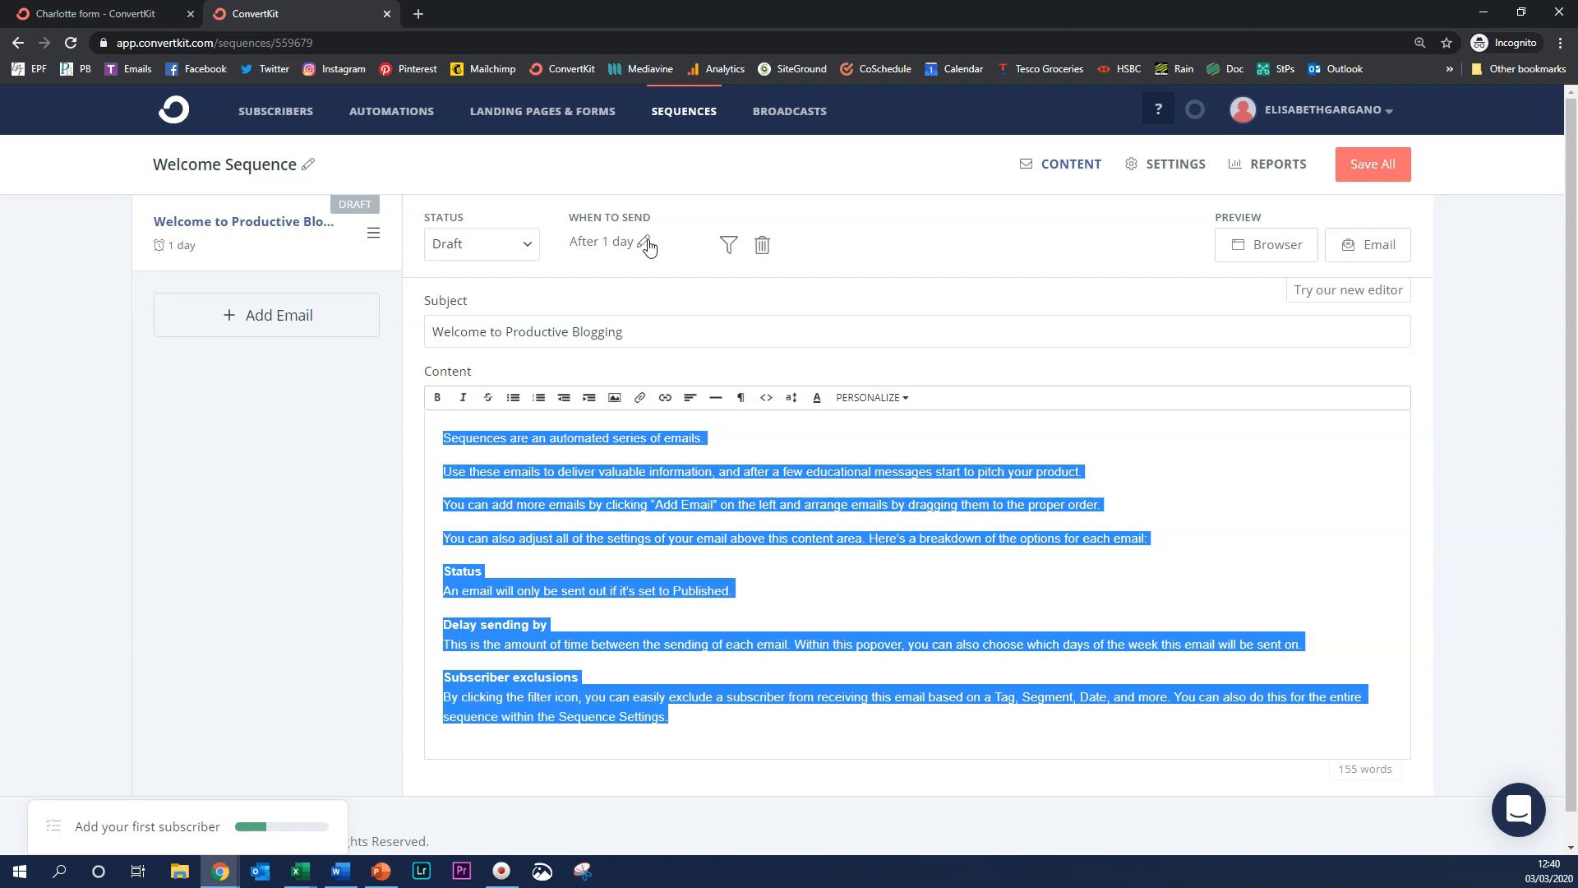
Set the welcome email to send 0 days after the last email, with all weekdays enabled
{"action": "left_click", "coordinate": [647, 243]}
{"action": "left_click_drag", "start_coordinate": [563, 296], "coordinate": [524, 300]}
{"action": "type", "text": "0"}
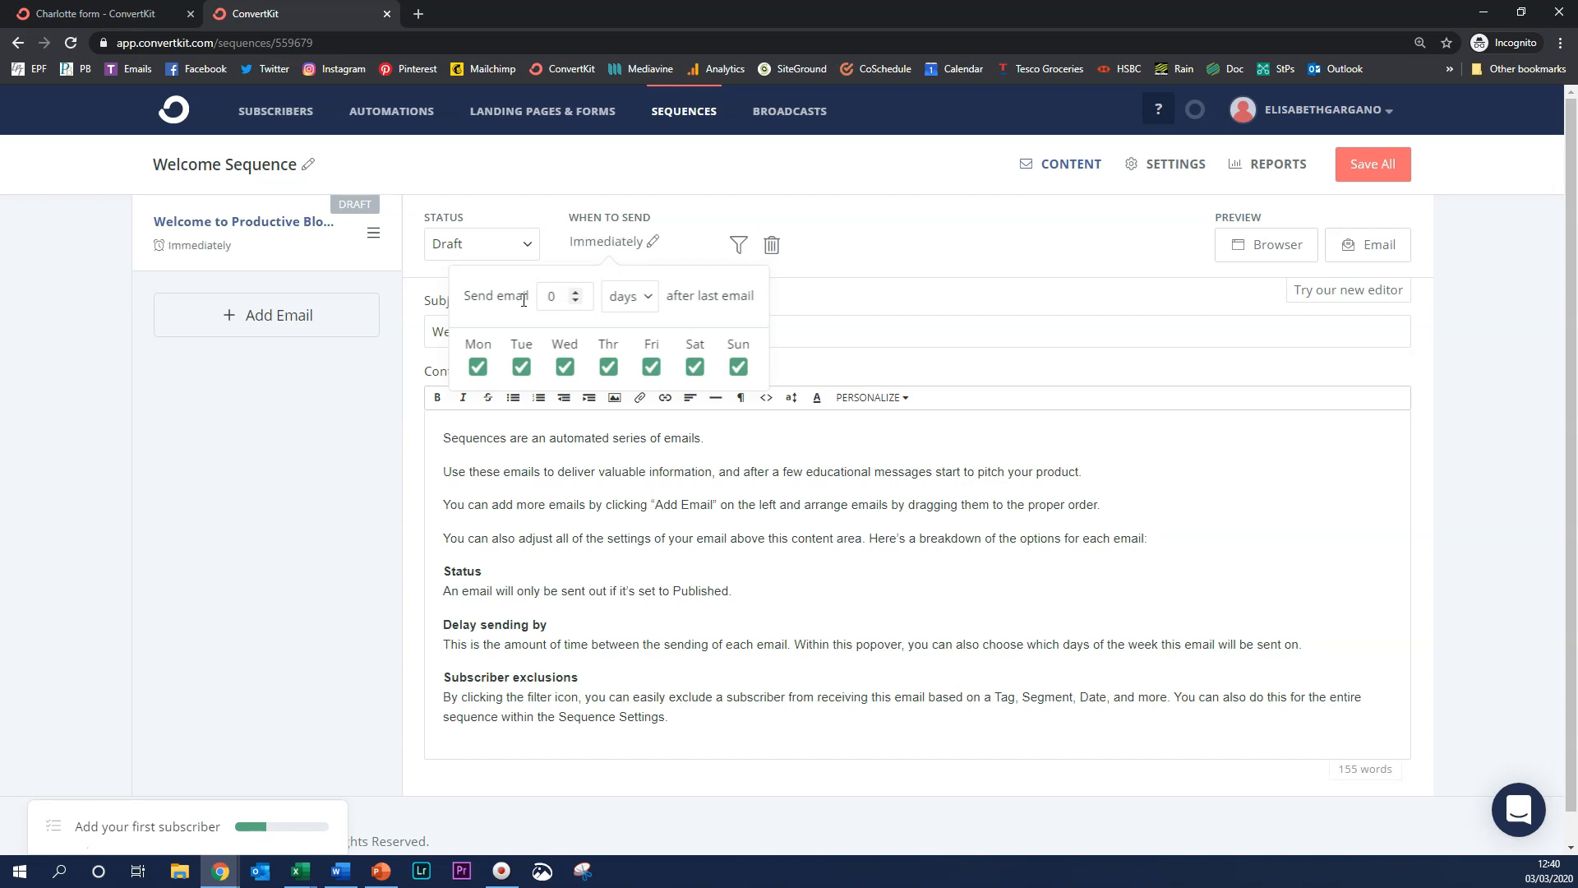
{"action": "left_click", "coordinate": [791, 306]}
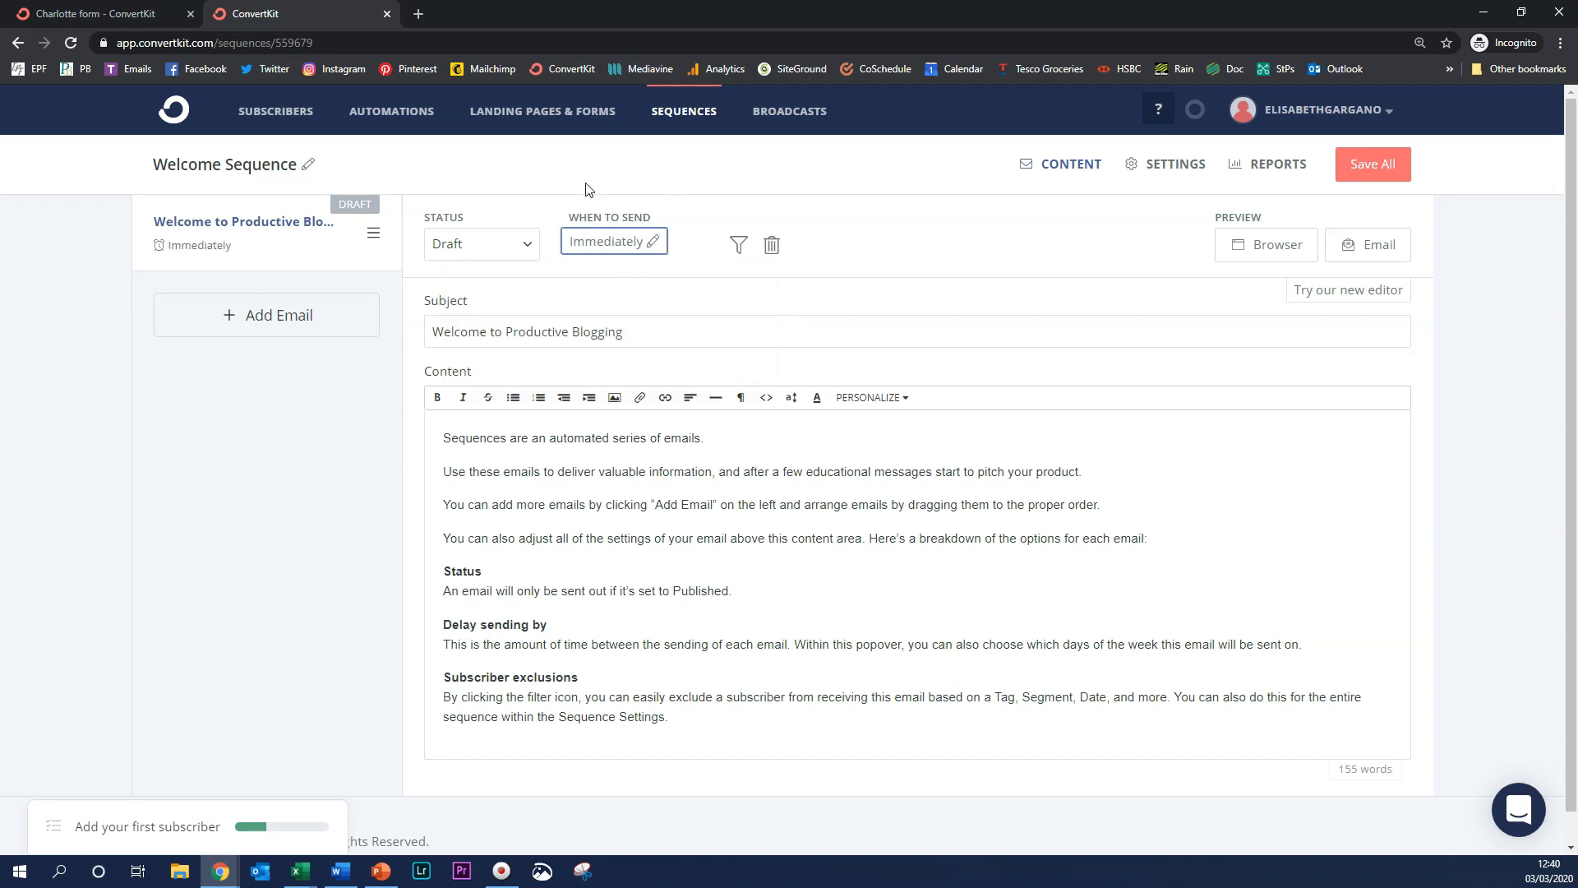
{"action": "left_click", "coordinate": [687, 233]}
Leave the first email's status at Draft, add a second email to the sequence, and save everything
{"action": "left_click", "coordinate": [530, 249]}
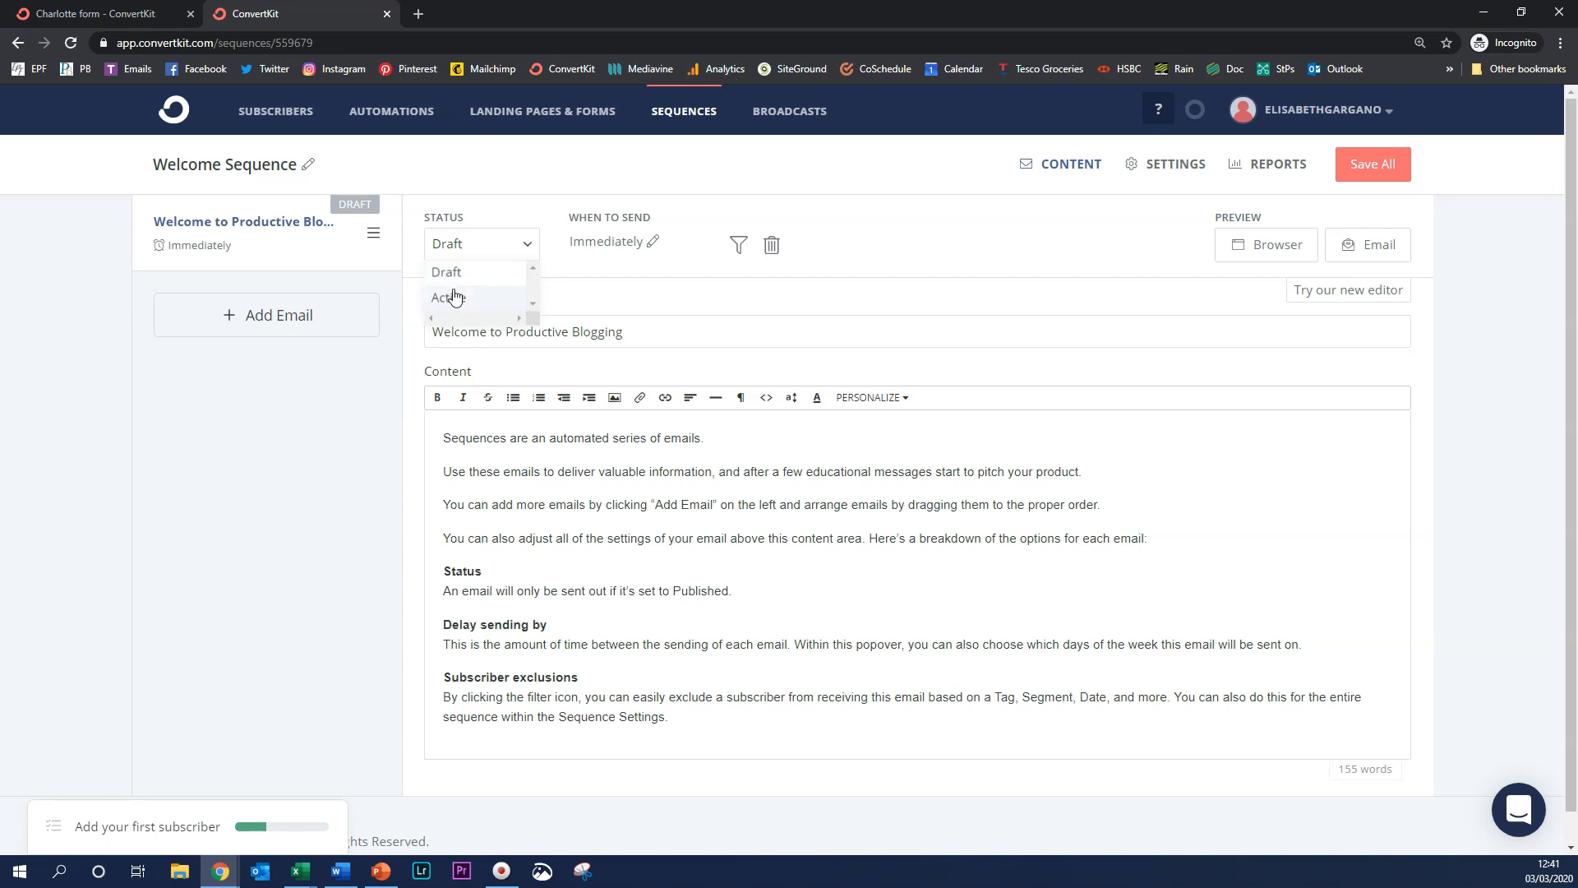
{"action": "left_click", "coordinate": [541, 277]}
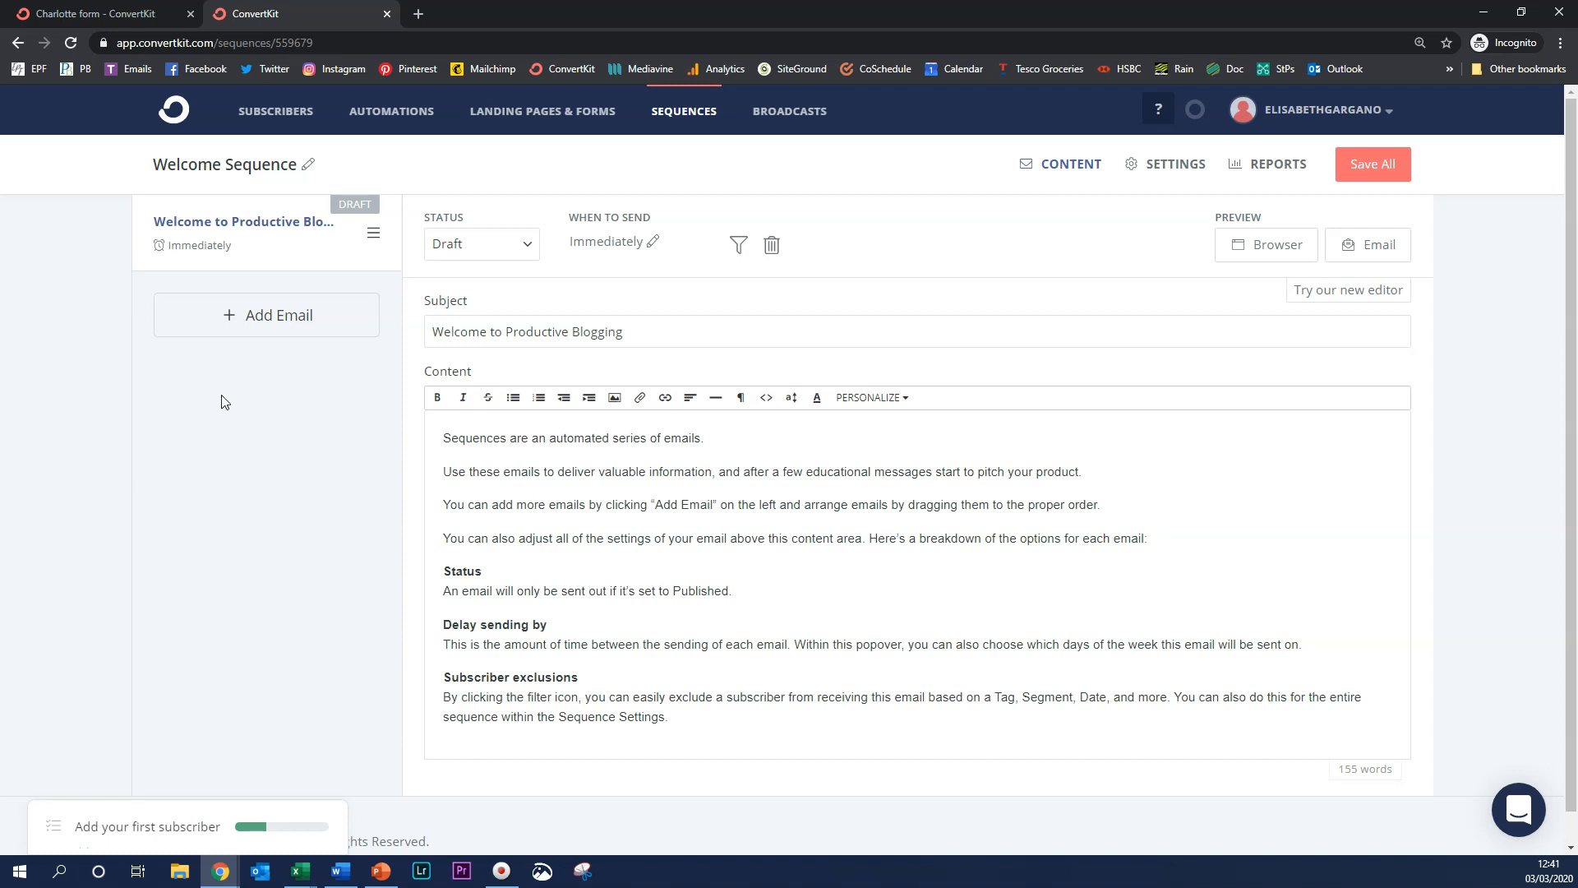
{"action": "left_click", "coordinate": [284, 319]}
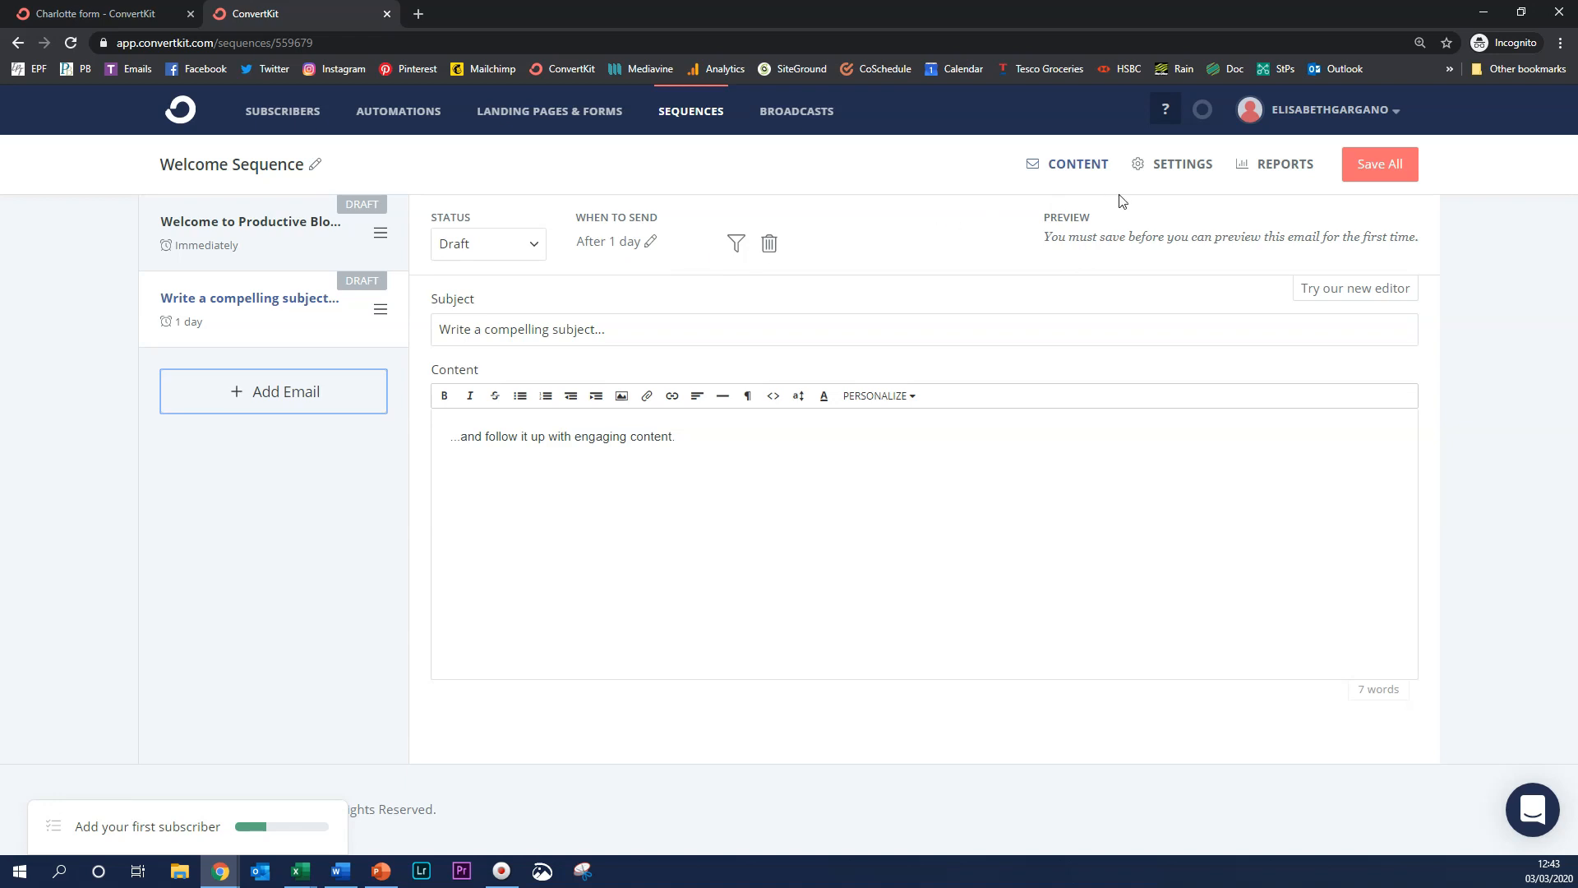
{"action": "left_click", "coordinate": [1408, 167]}
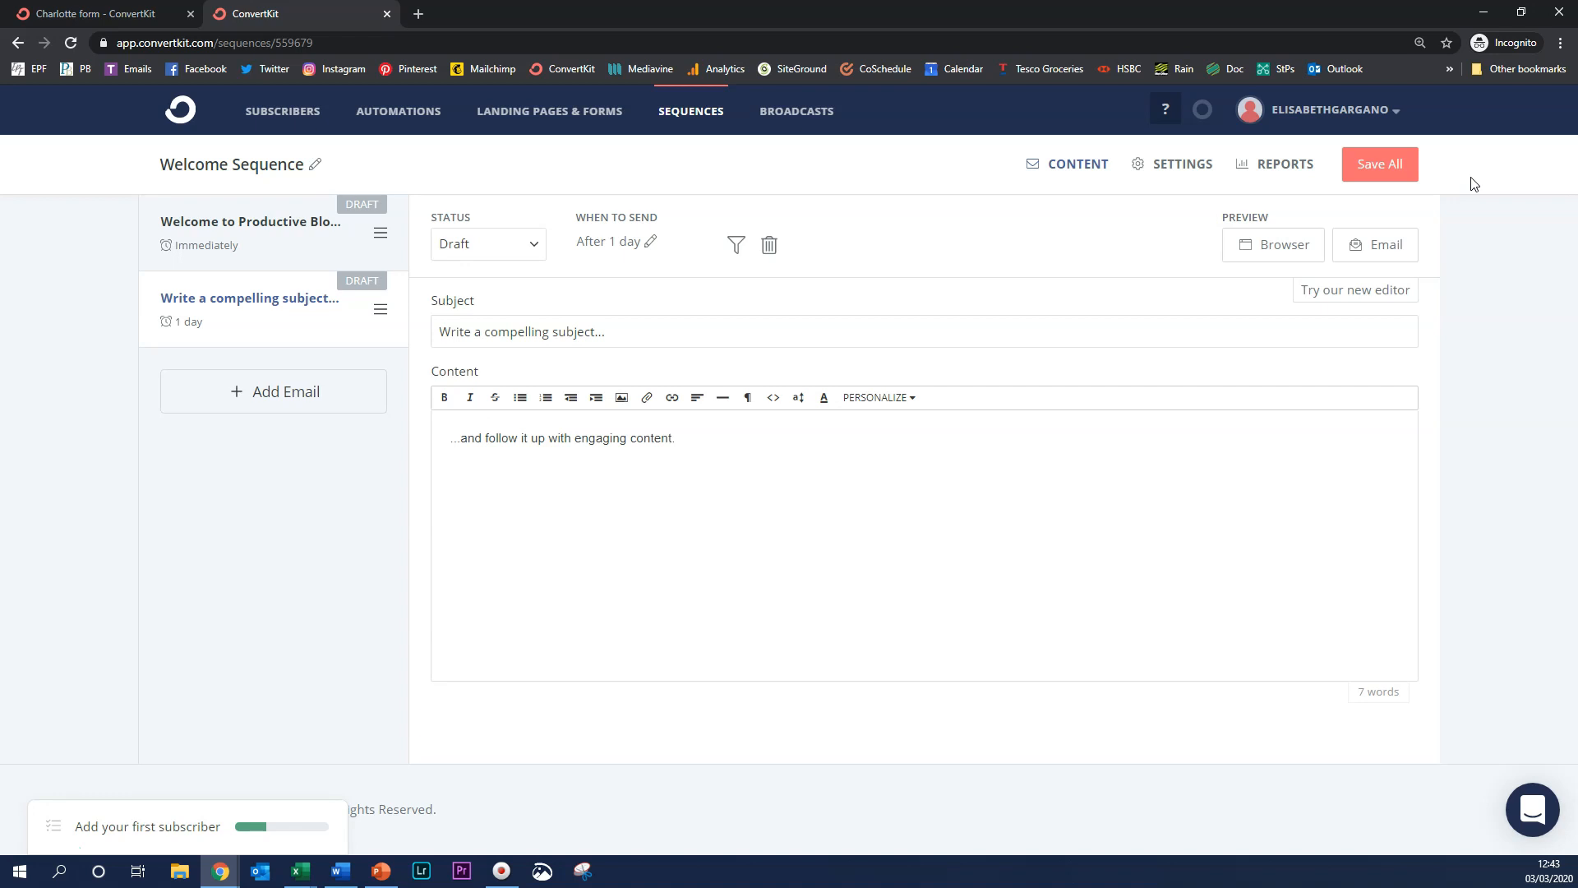
Create a new visual automation that starts when a subscriber joins the Charlotte form
{"action": "left_click", "coordinate": [392, 117]}
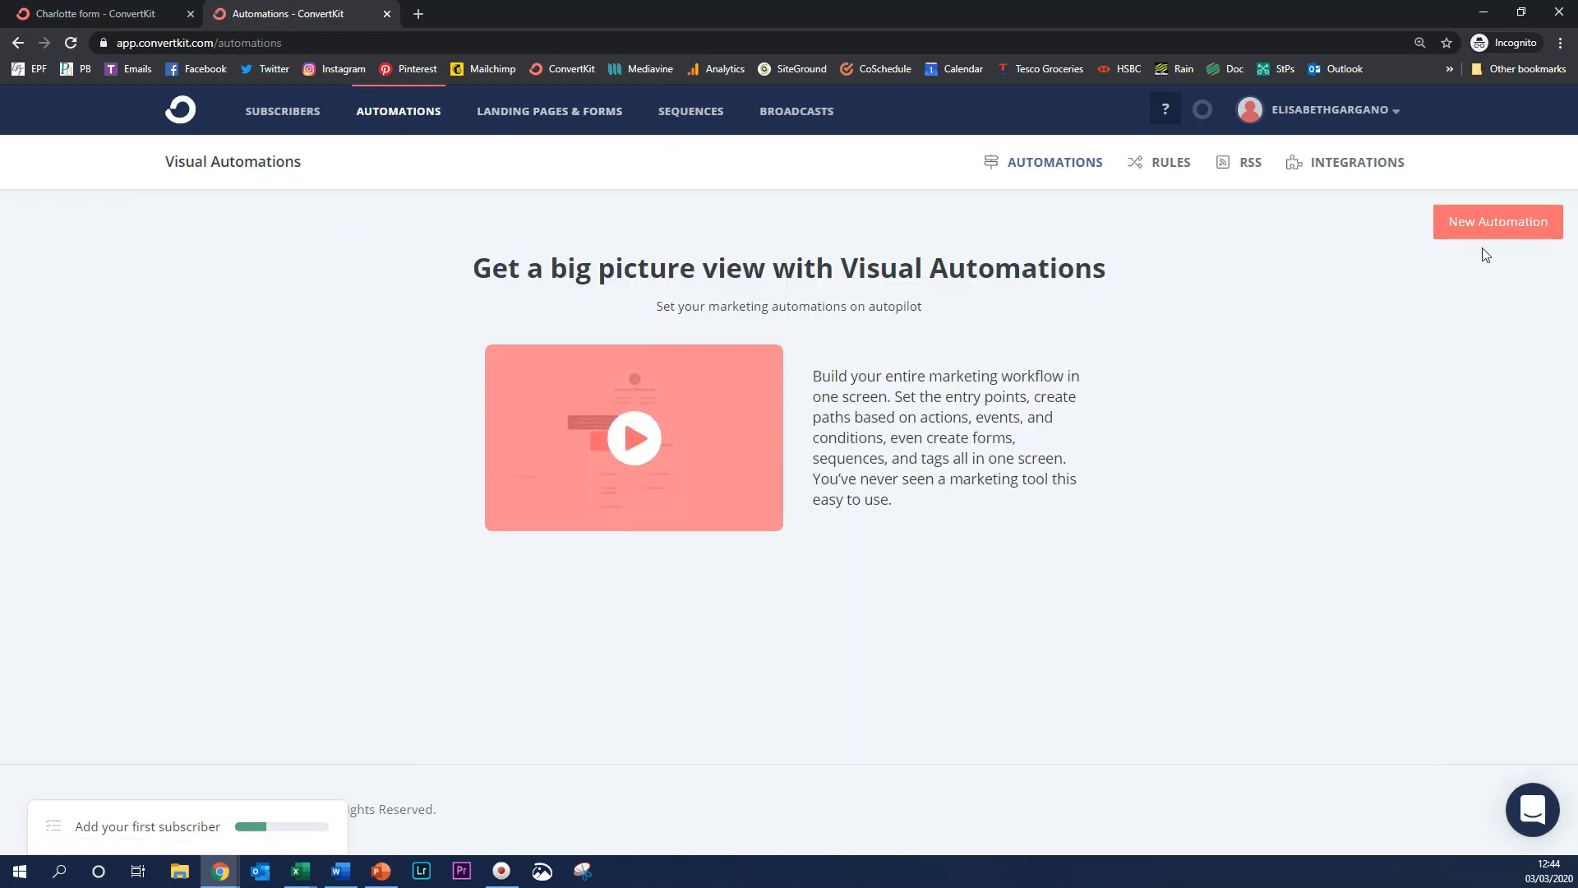
{"action": "left_click", "coordinate": [1506, 228]}
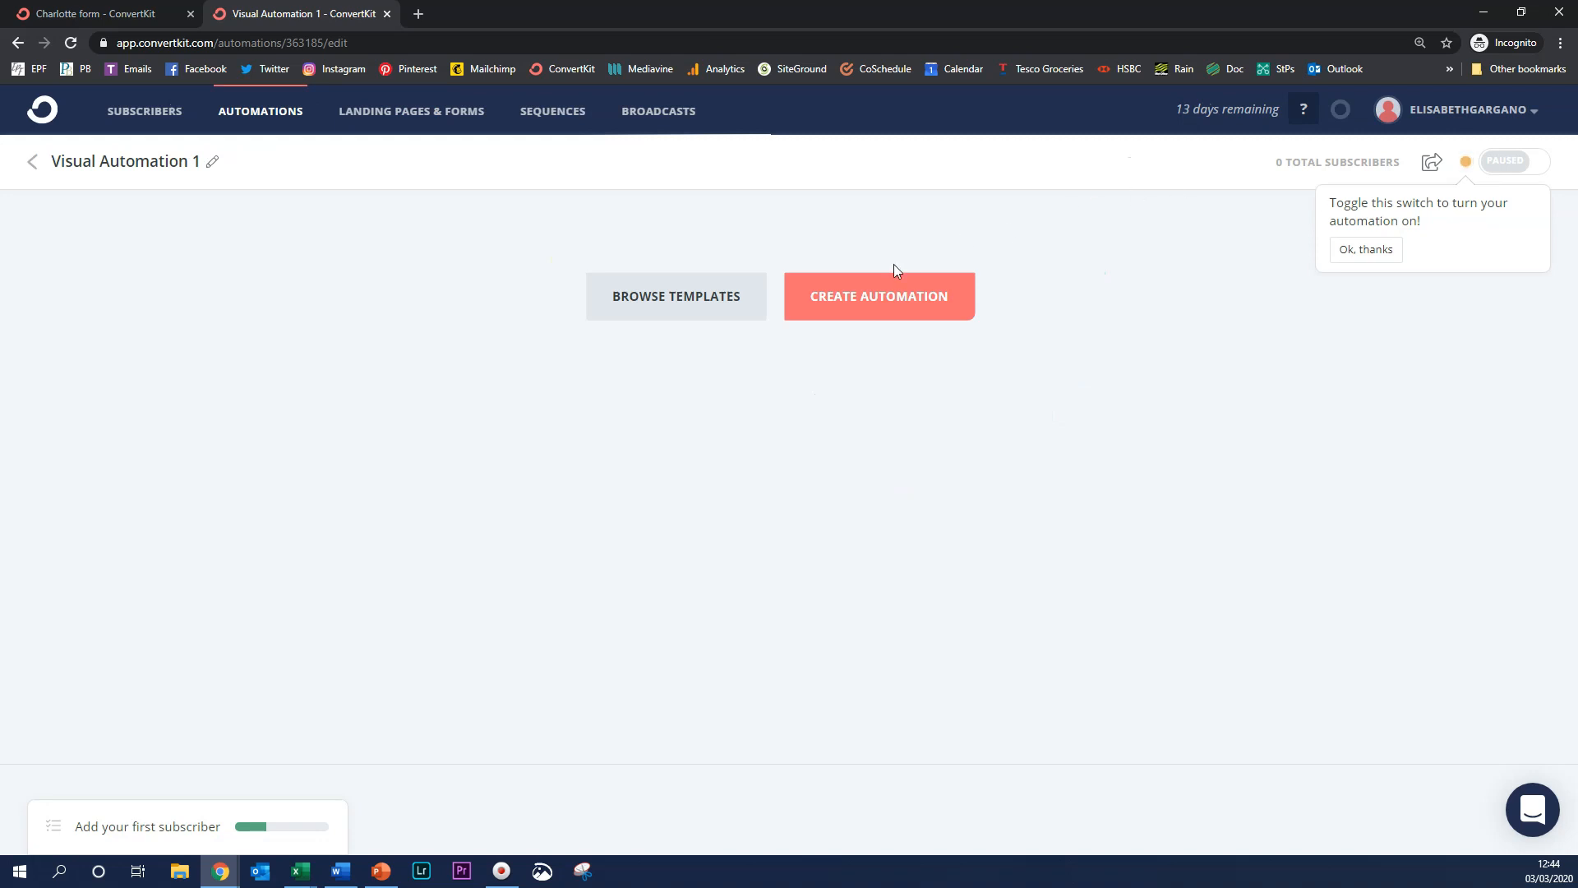
{"action": "left_click", "coordinate": [876, 306]}
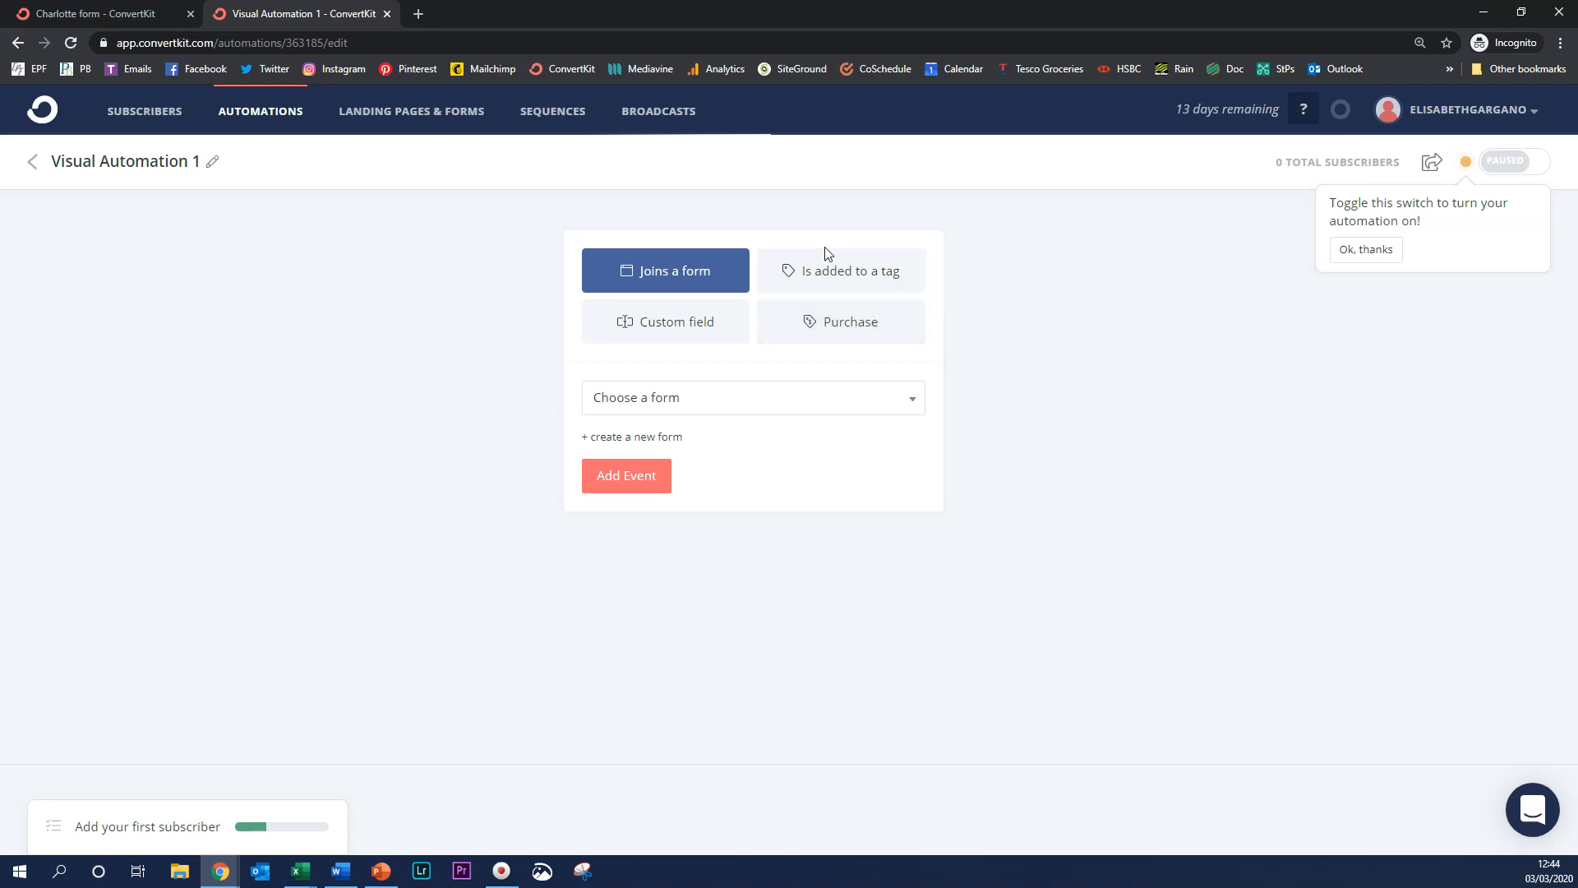
{"action": "left_click", "coordinate": [664, 399]}
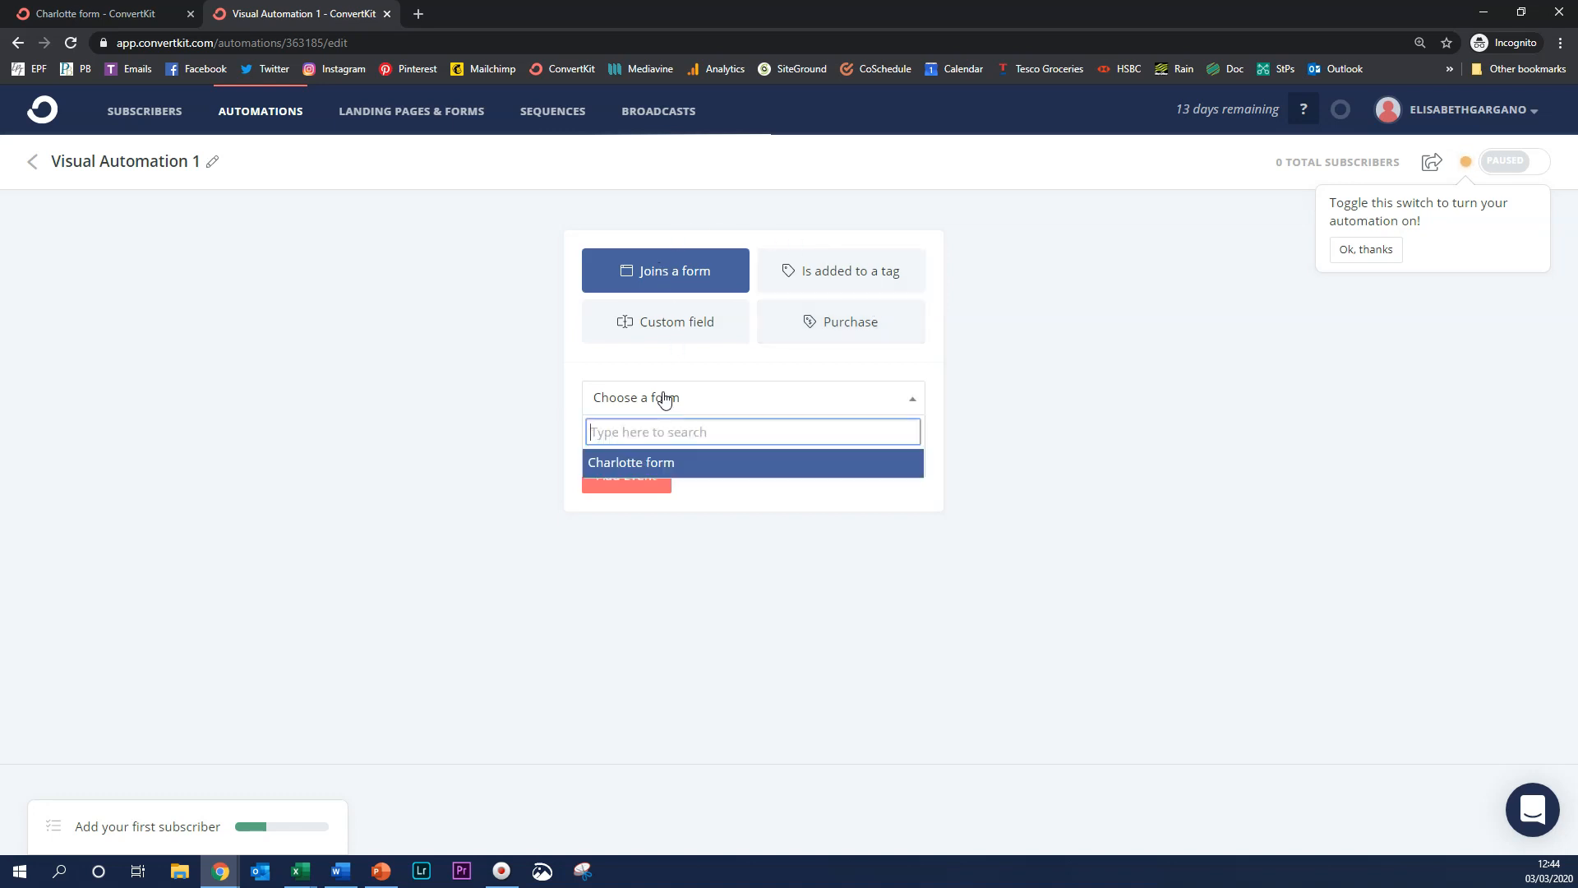
{"action": "left_click", "coordinate": [660, 457]}
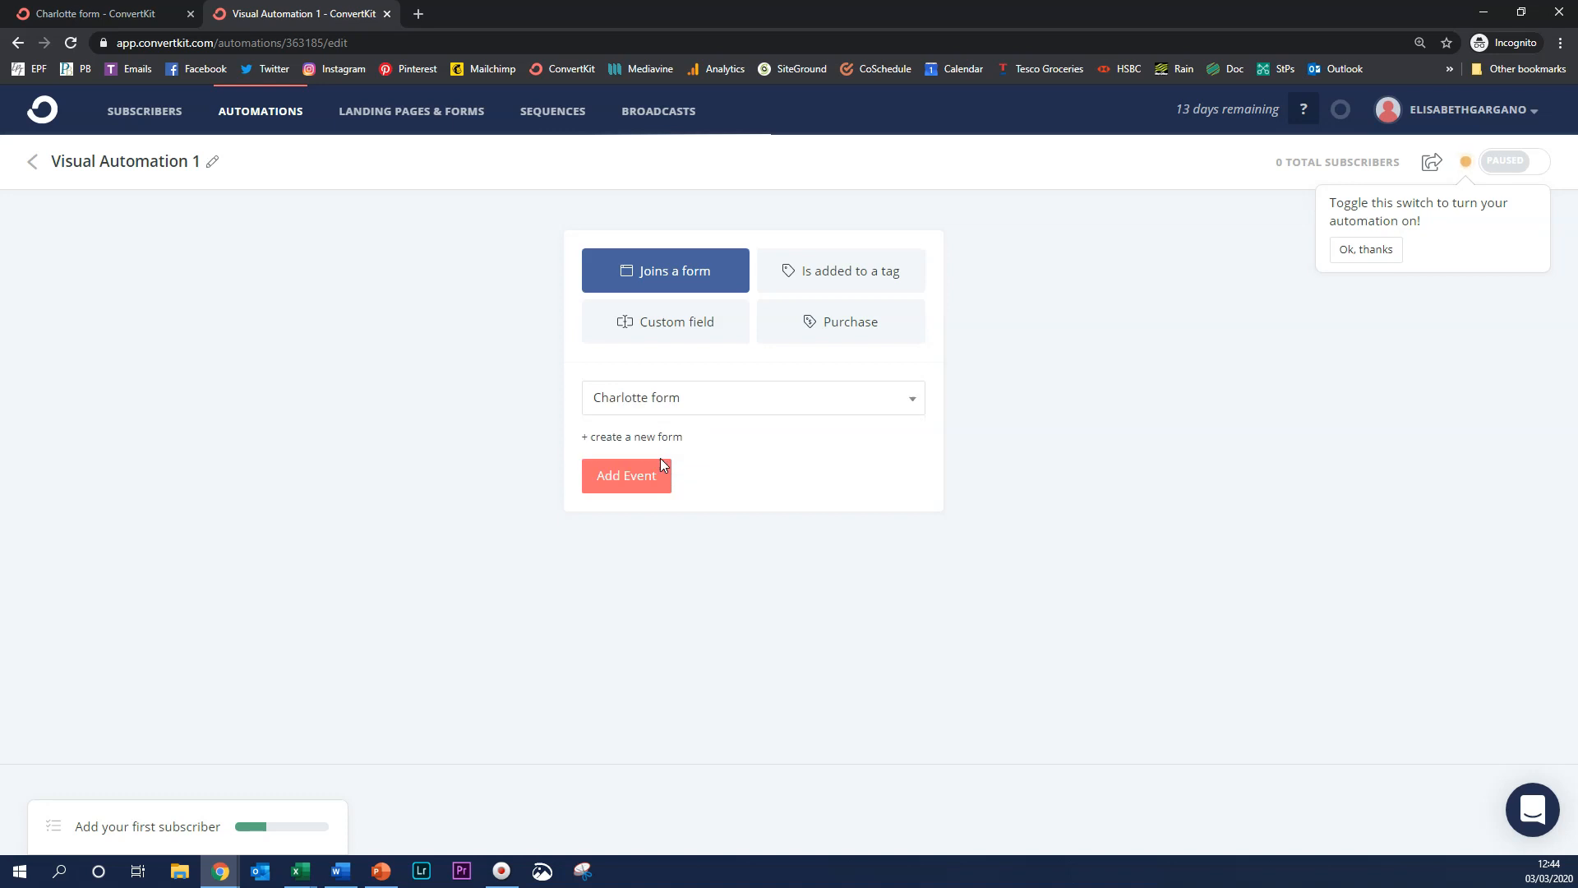
{"action": "left_click", "coordinate": [644, 475]}
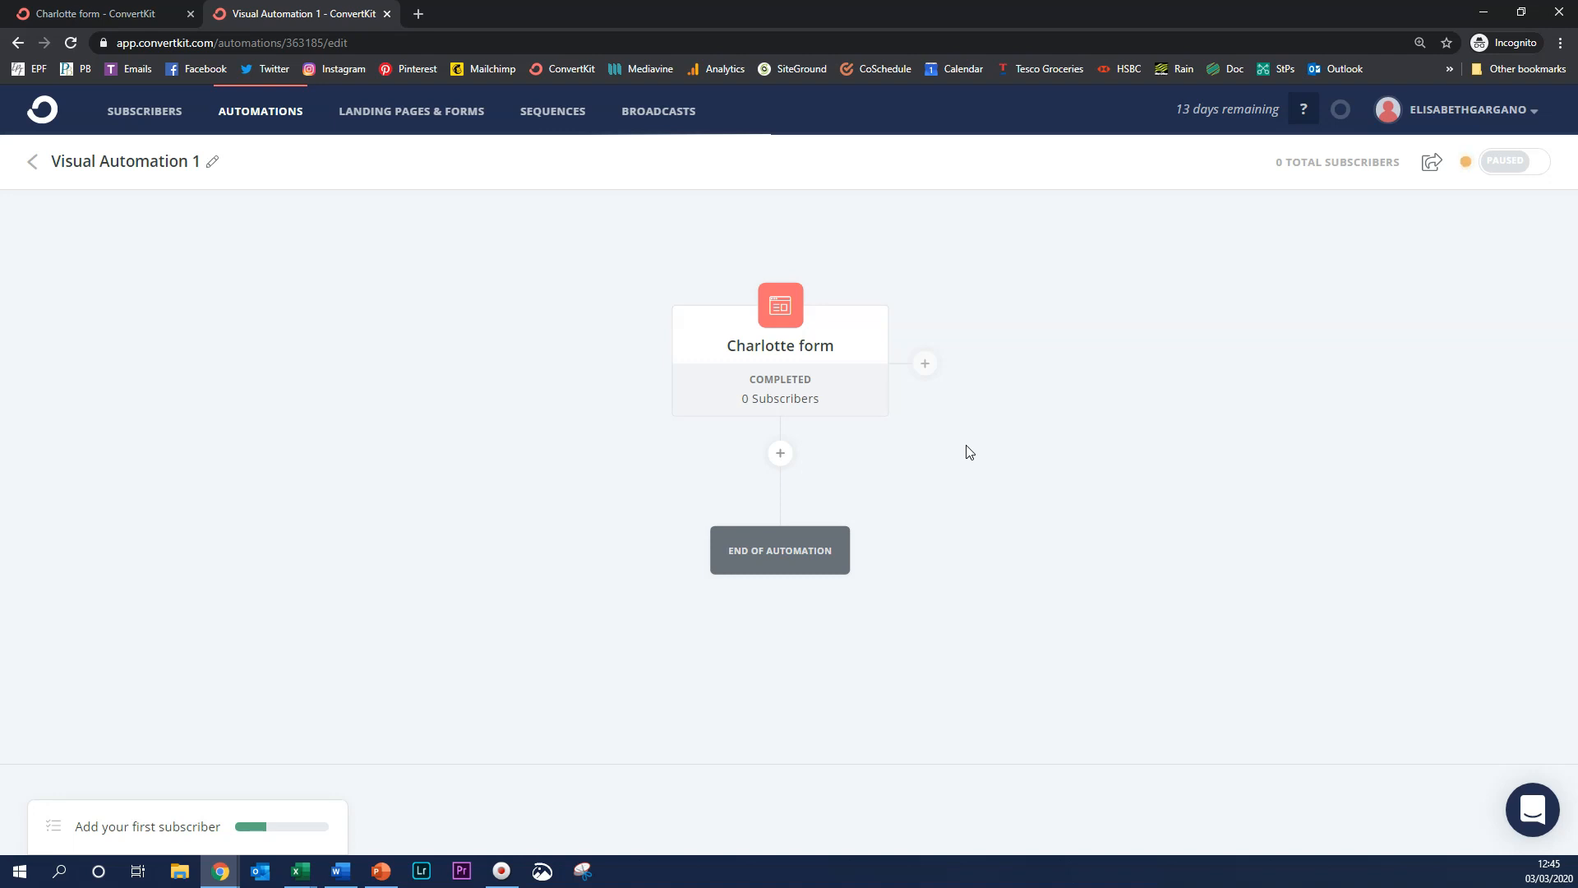
Add the Welcome Sequence as an email sequence action after the Charlotte form trigger and turn the automation on
{"action": "left_click", "coordinate": [780, 454]}
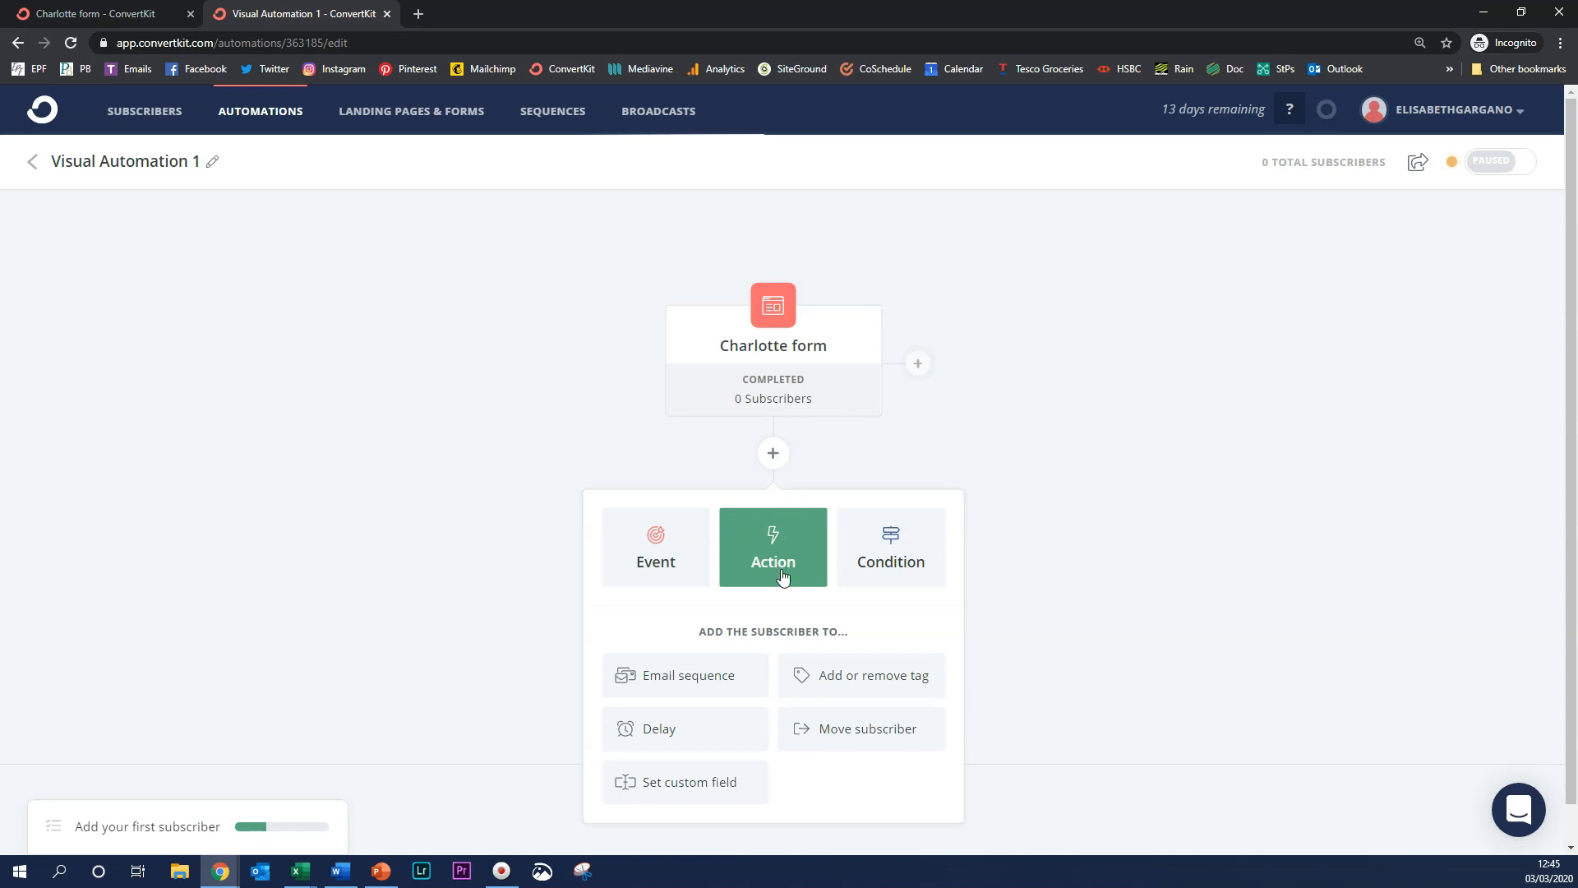
{"action": "left_click", "coordinate": [687, 685]}
{"action": "left_click", "coordinate": [698, 677]}
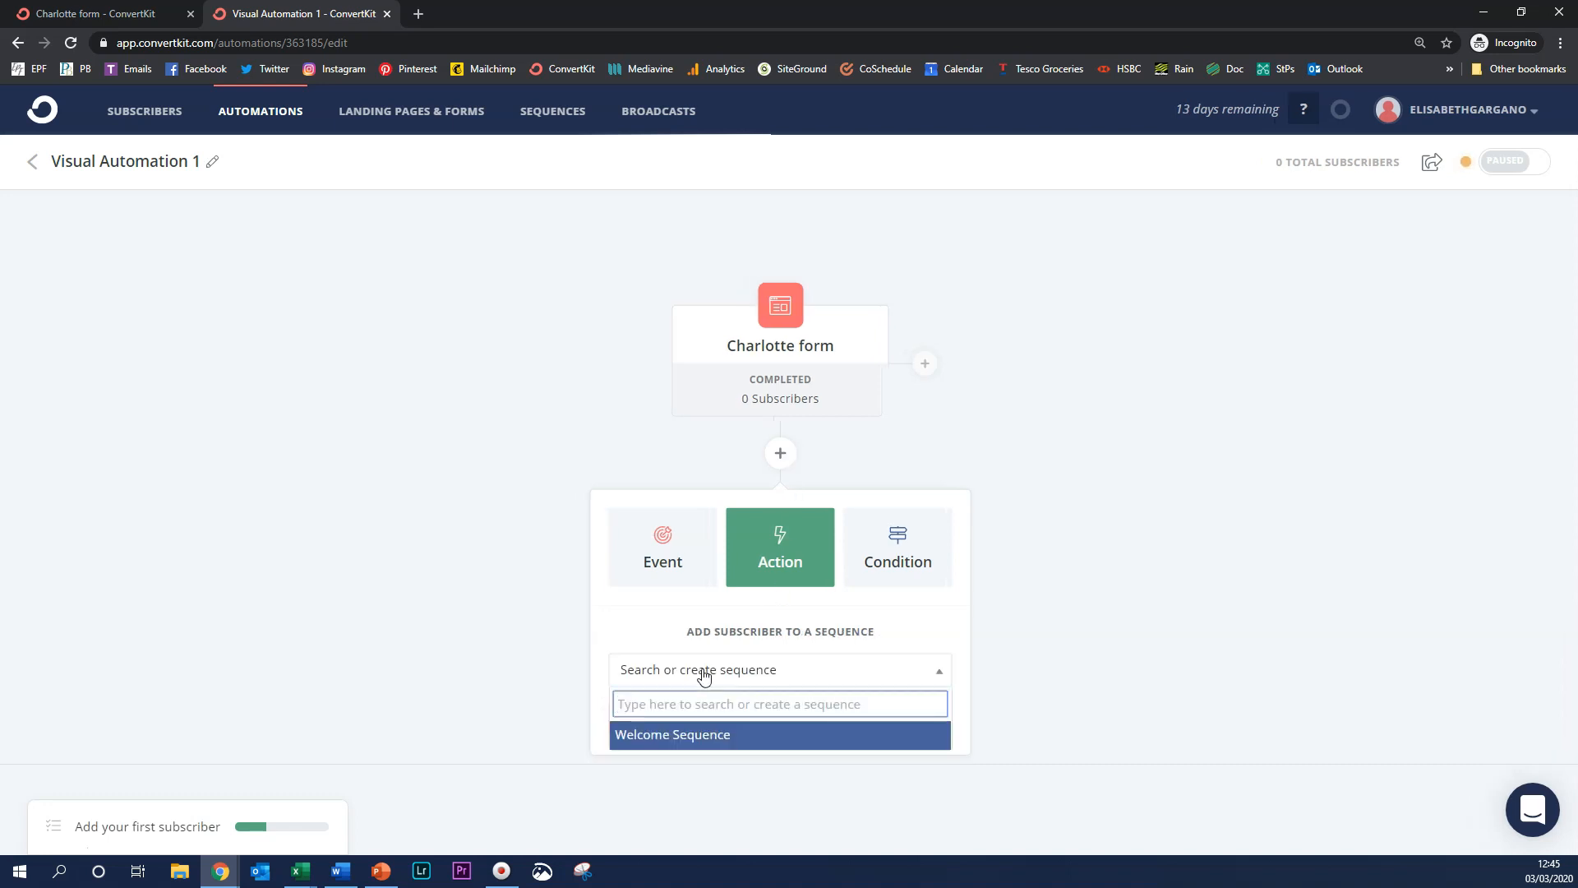
{"action": "left_click", "coordinate": [711, 739]}
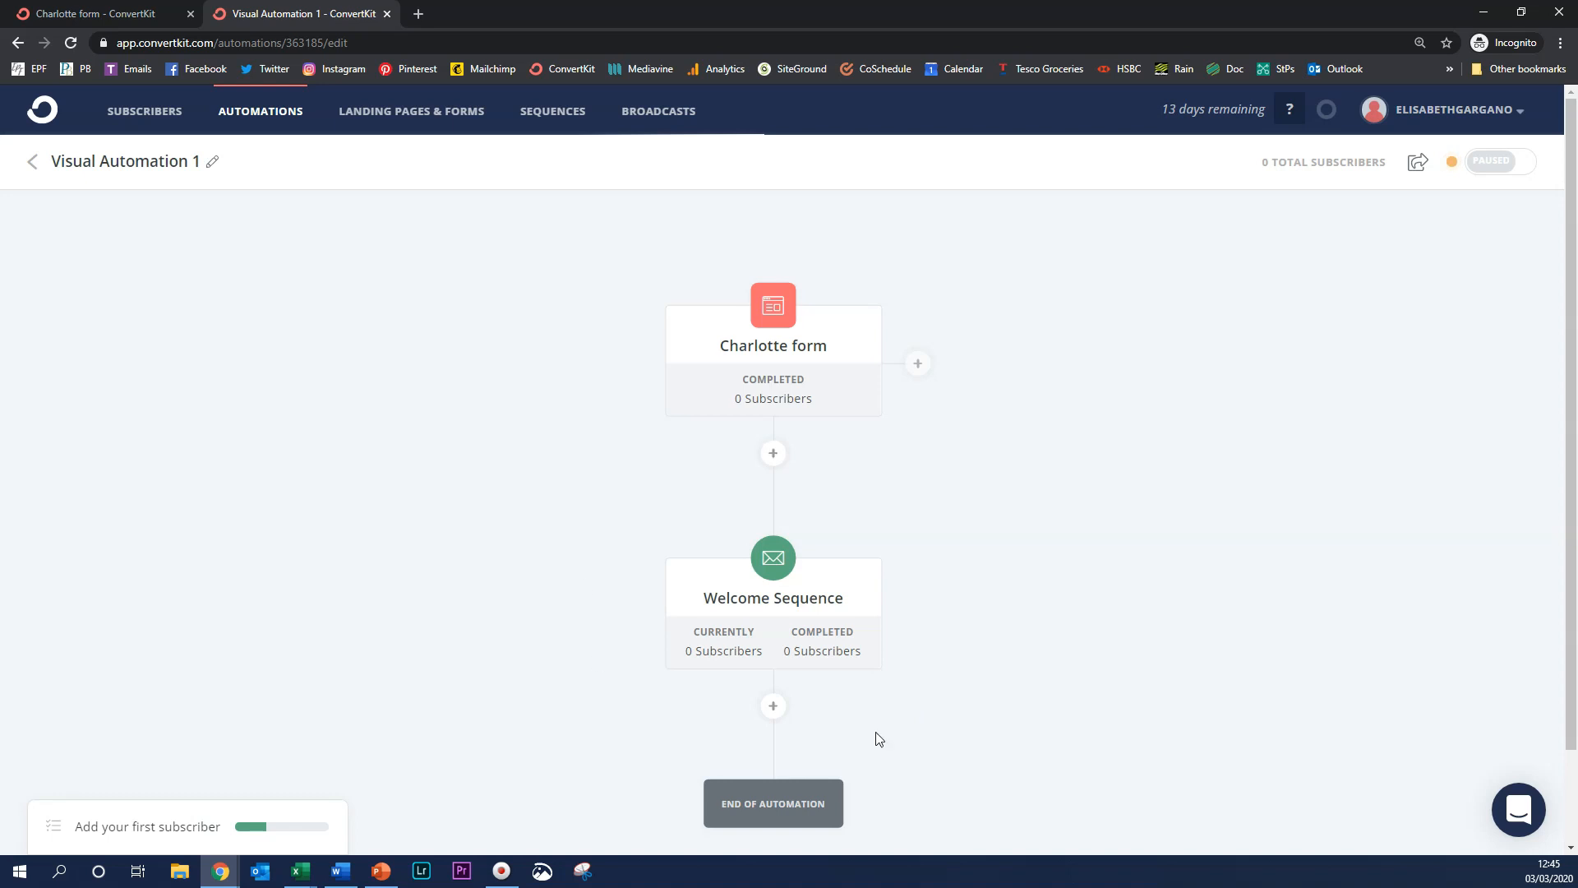
{"action": "left_click", "coordinate": [1531, 171]}
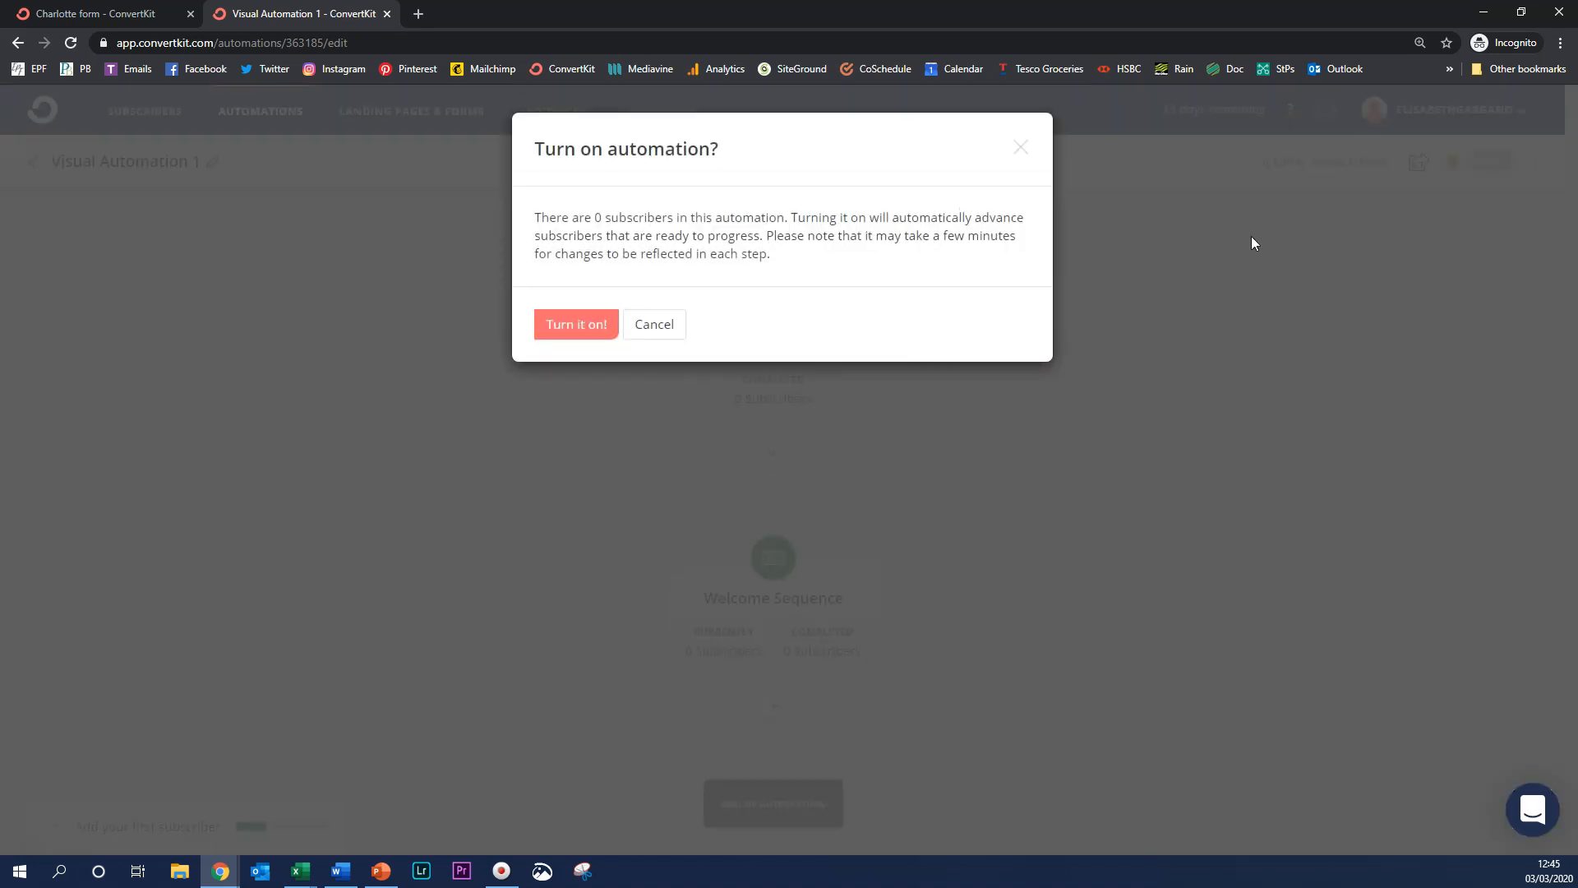
{"action": "left_click", "coordinate": [591, 333]}
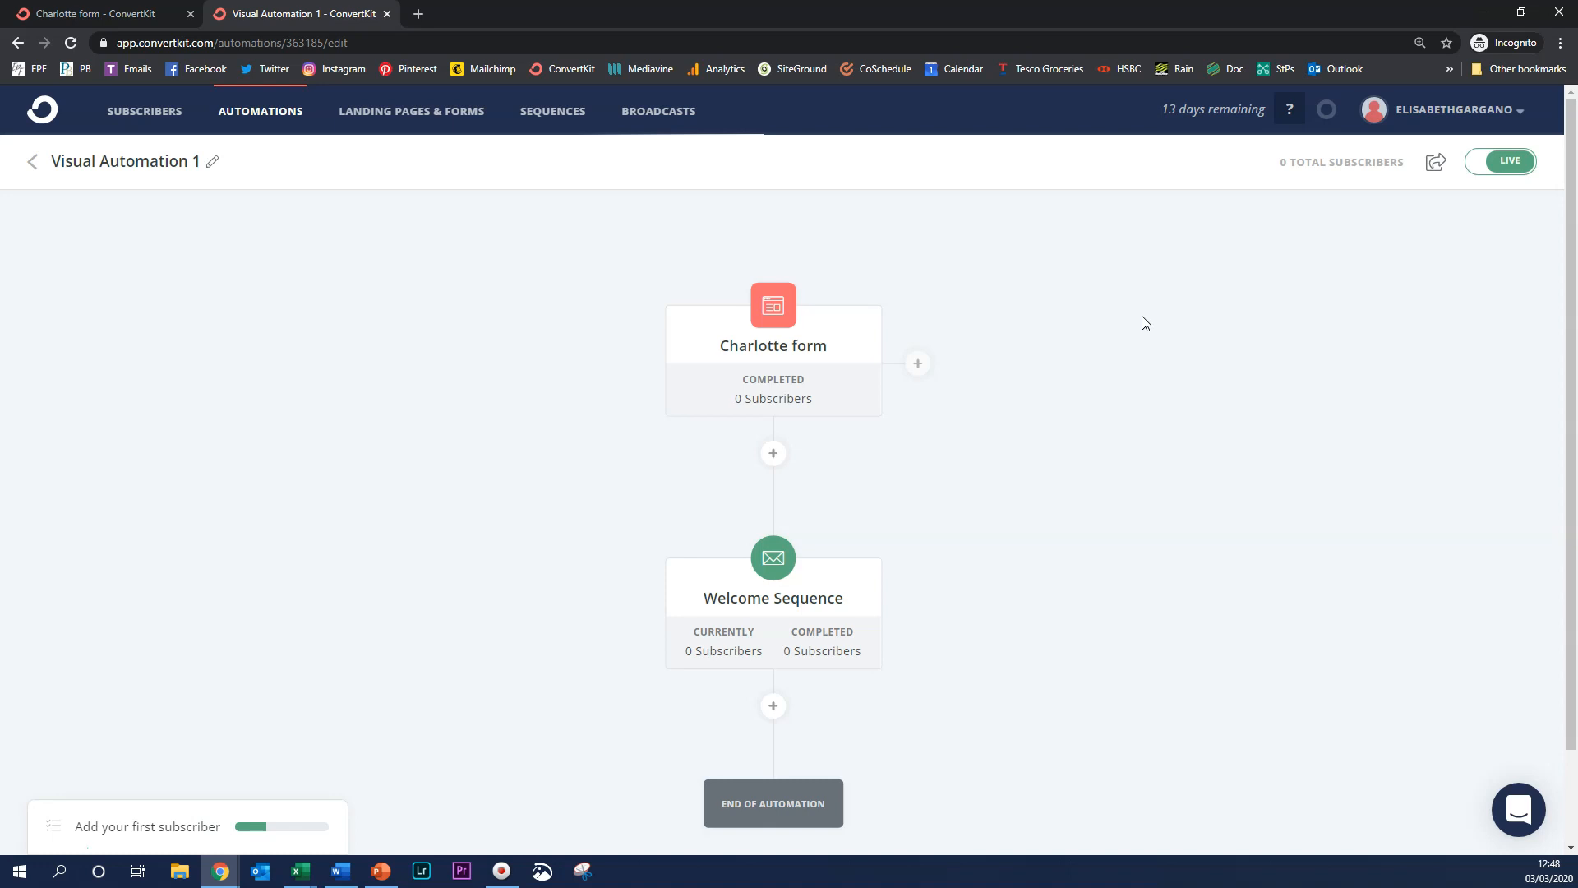
Add an action after the Welcome Sequence that gives subscribers a newly created tag called "Got Welcome Sequence"
{"action": "scroll", "coordinate": [1142, 321], "scroll_direction": "down", "scroll_amount": 2}
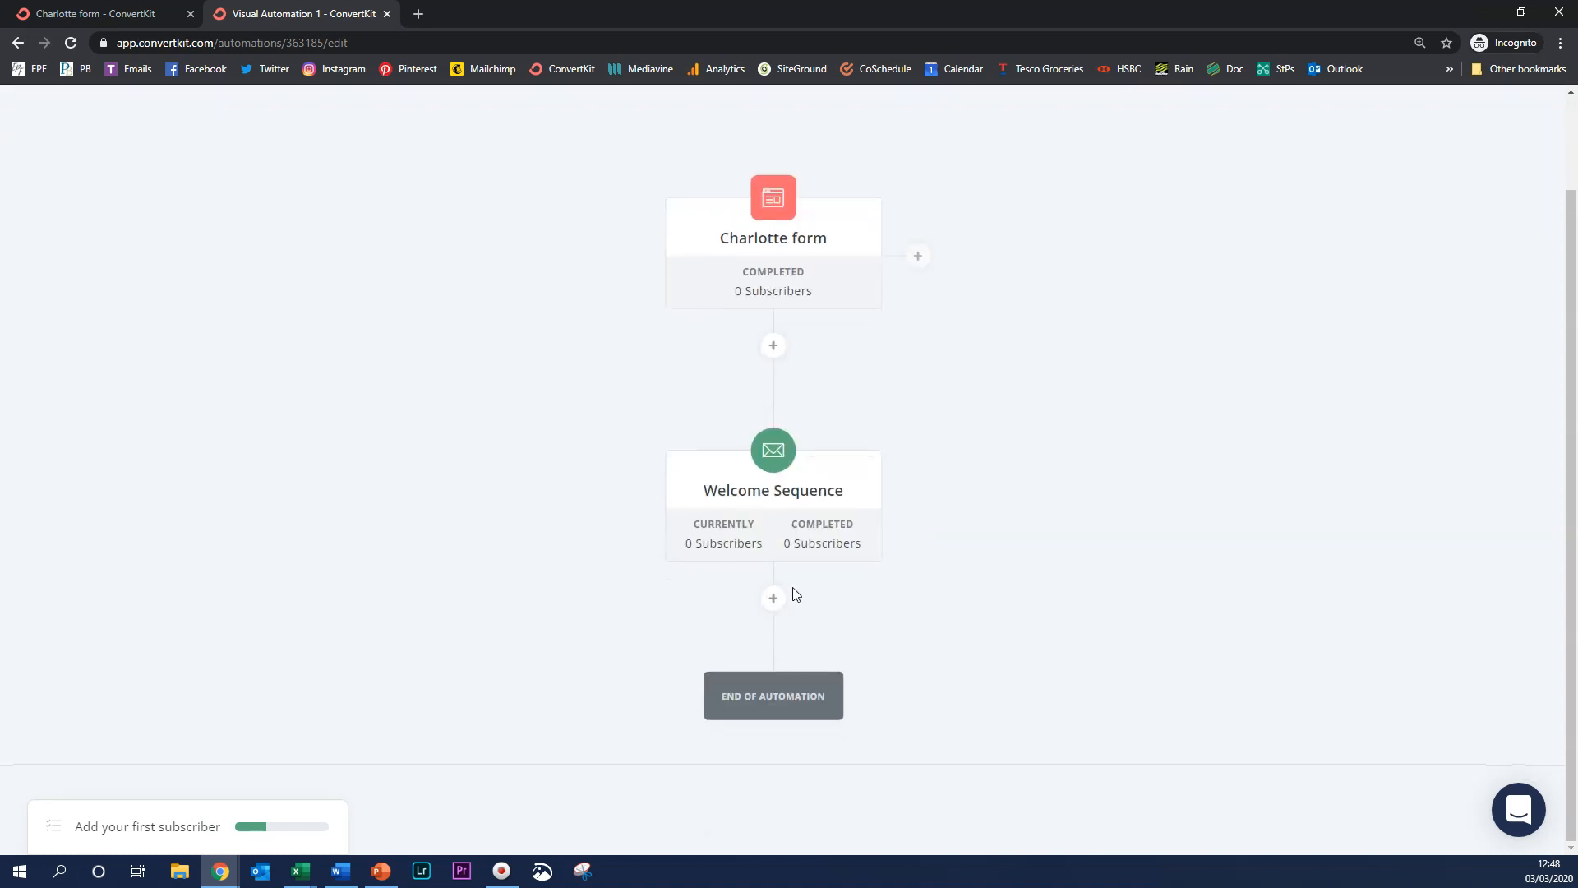
{"action": "left_click", "coordinate": [774, 599]}
{"action": "scroll", "coordinate": [781, 596], "scroll_direction": "down", "scroll_amount": 2}
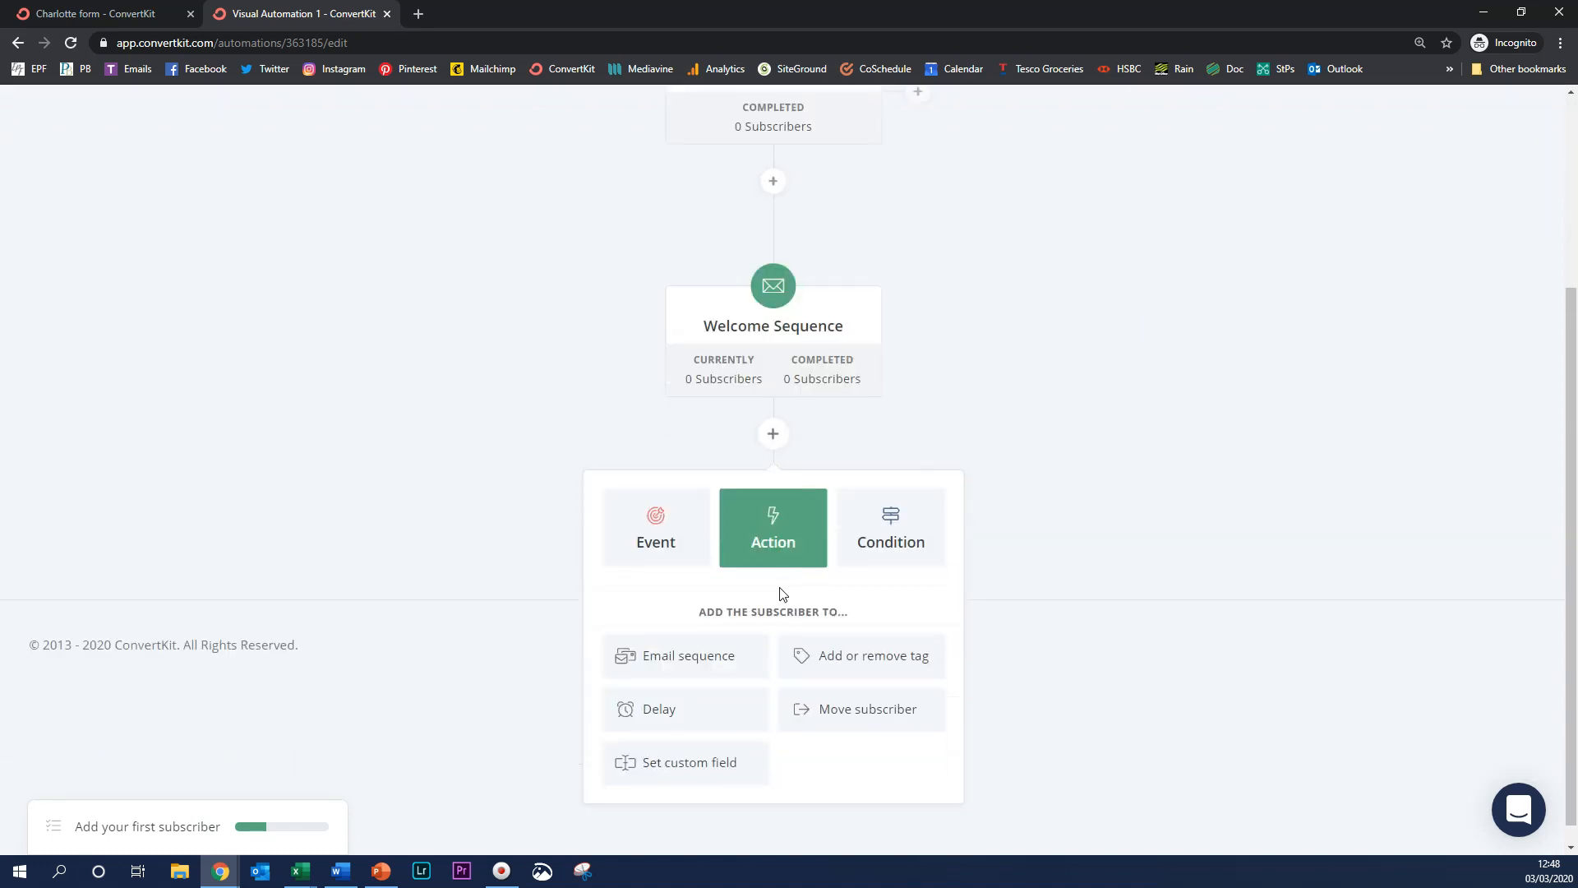
{"action": "left_click", "coordinate": [884, 653]}
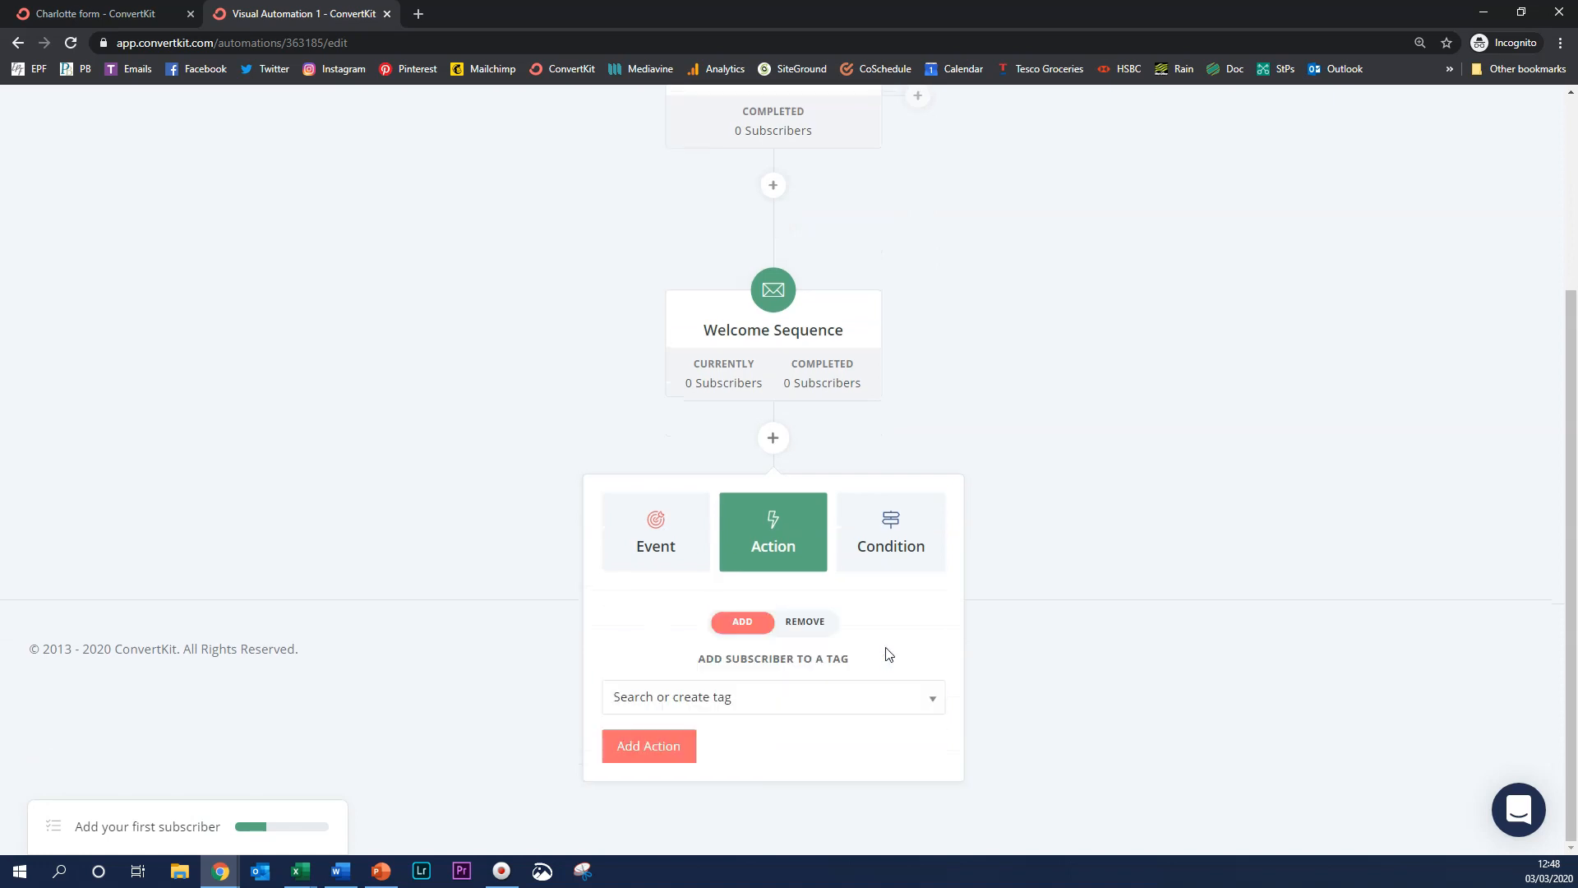
{"action": "left_click", "coordinate": [930, 705]}
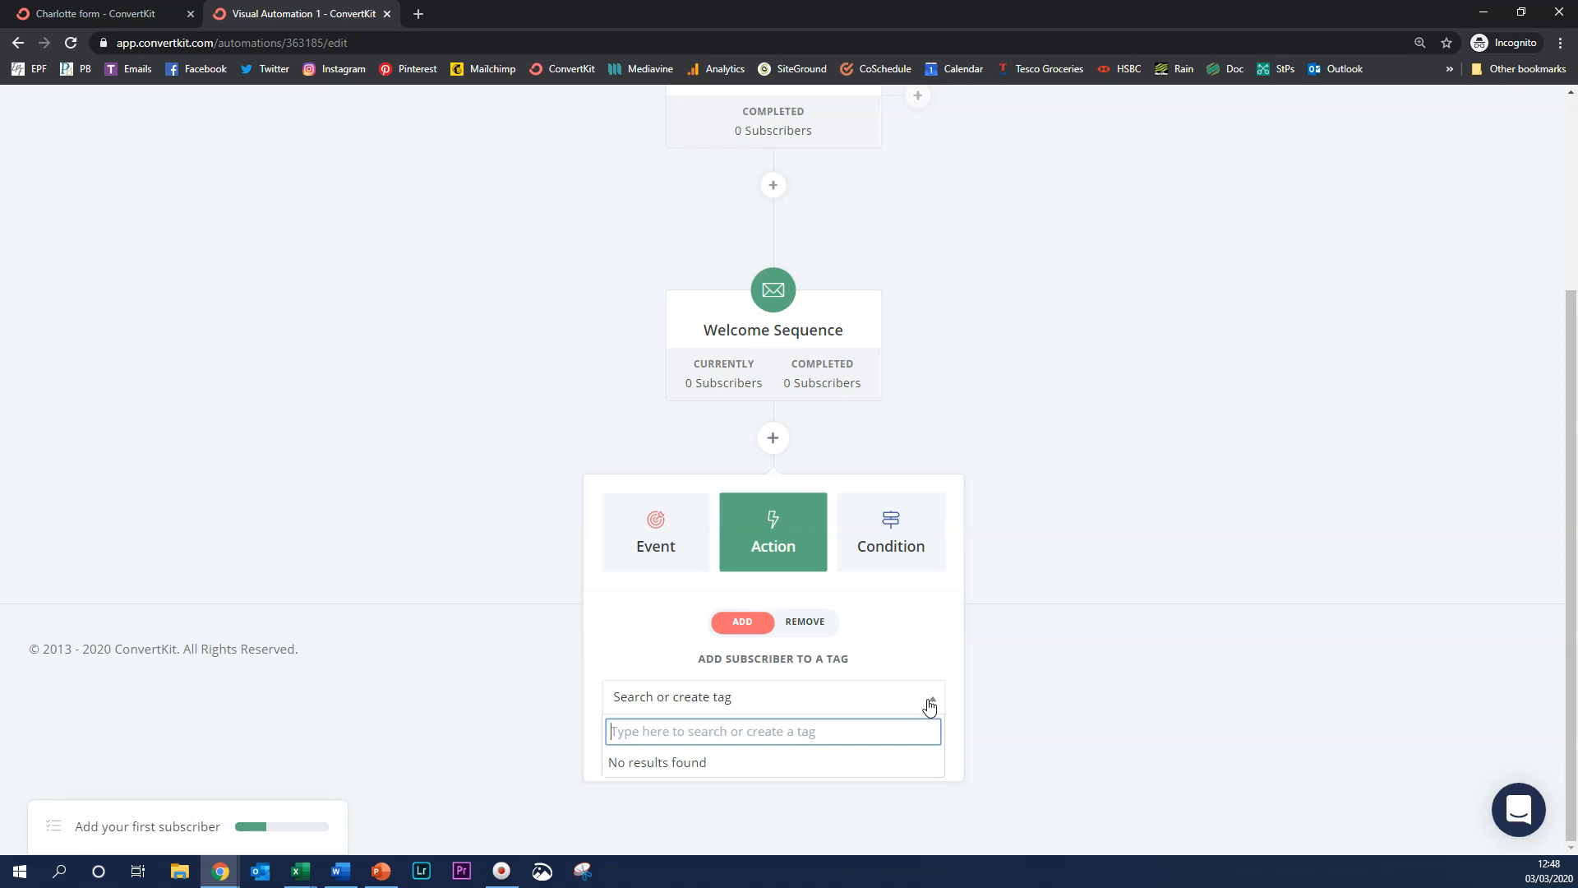
{"action": "type", "text": "Got W"}
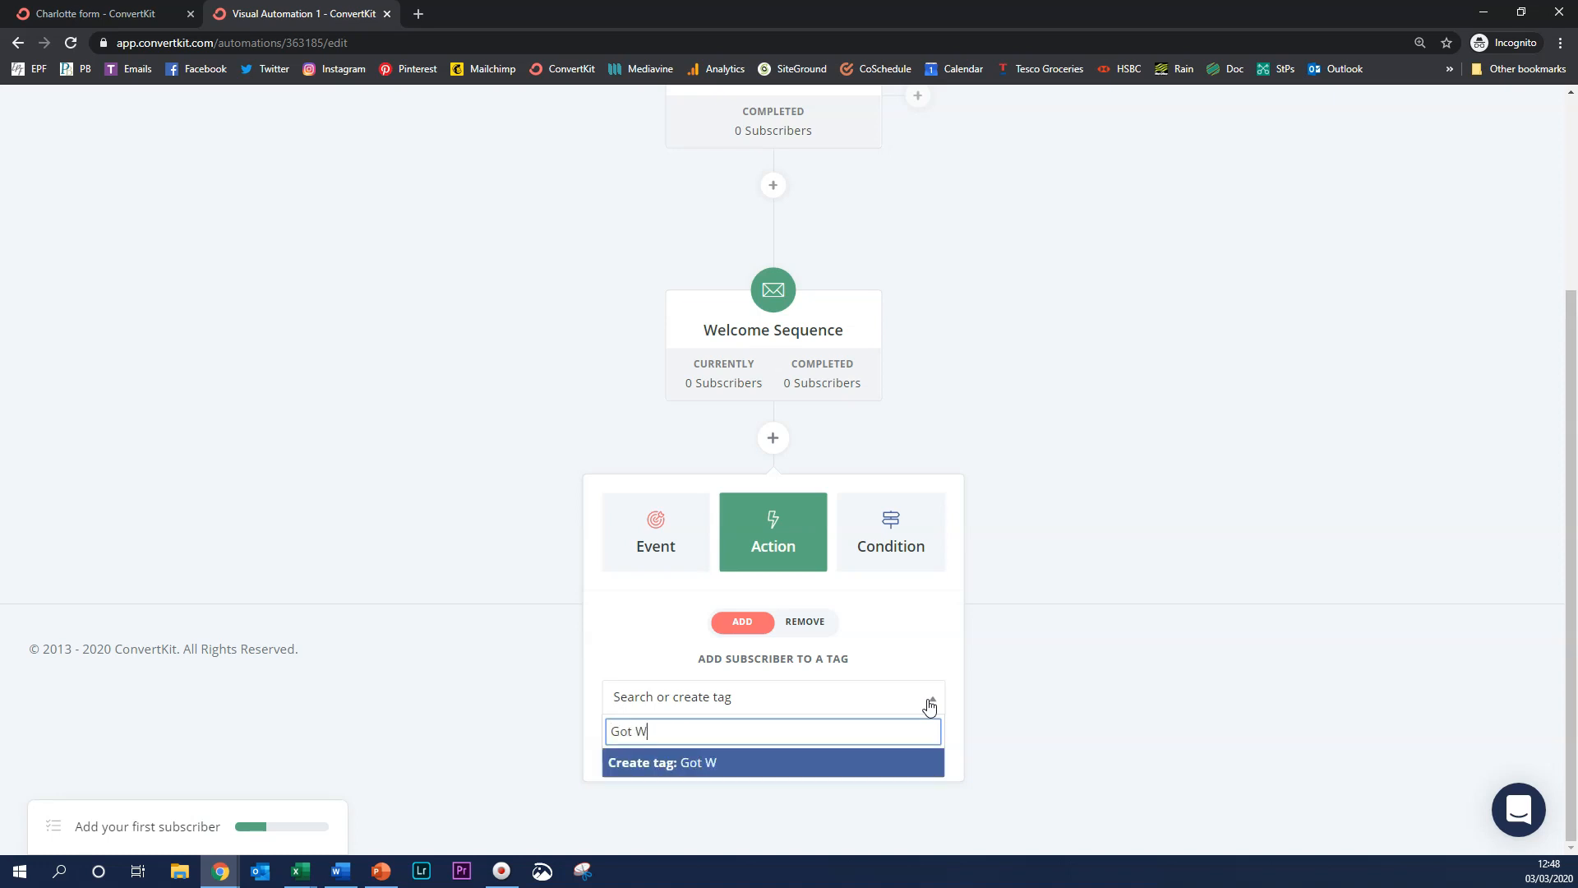
{"action": "type", "text": "elcome Sequence"}
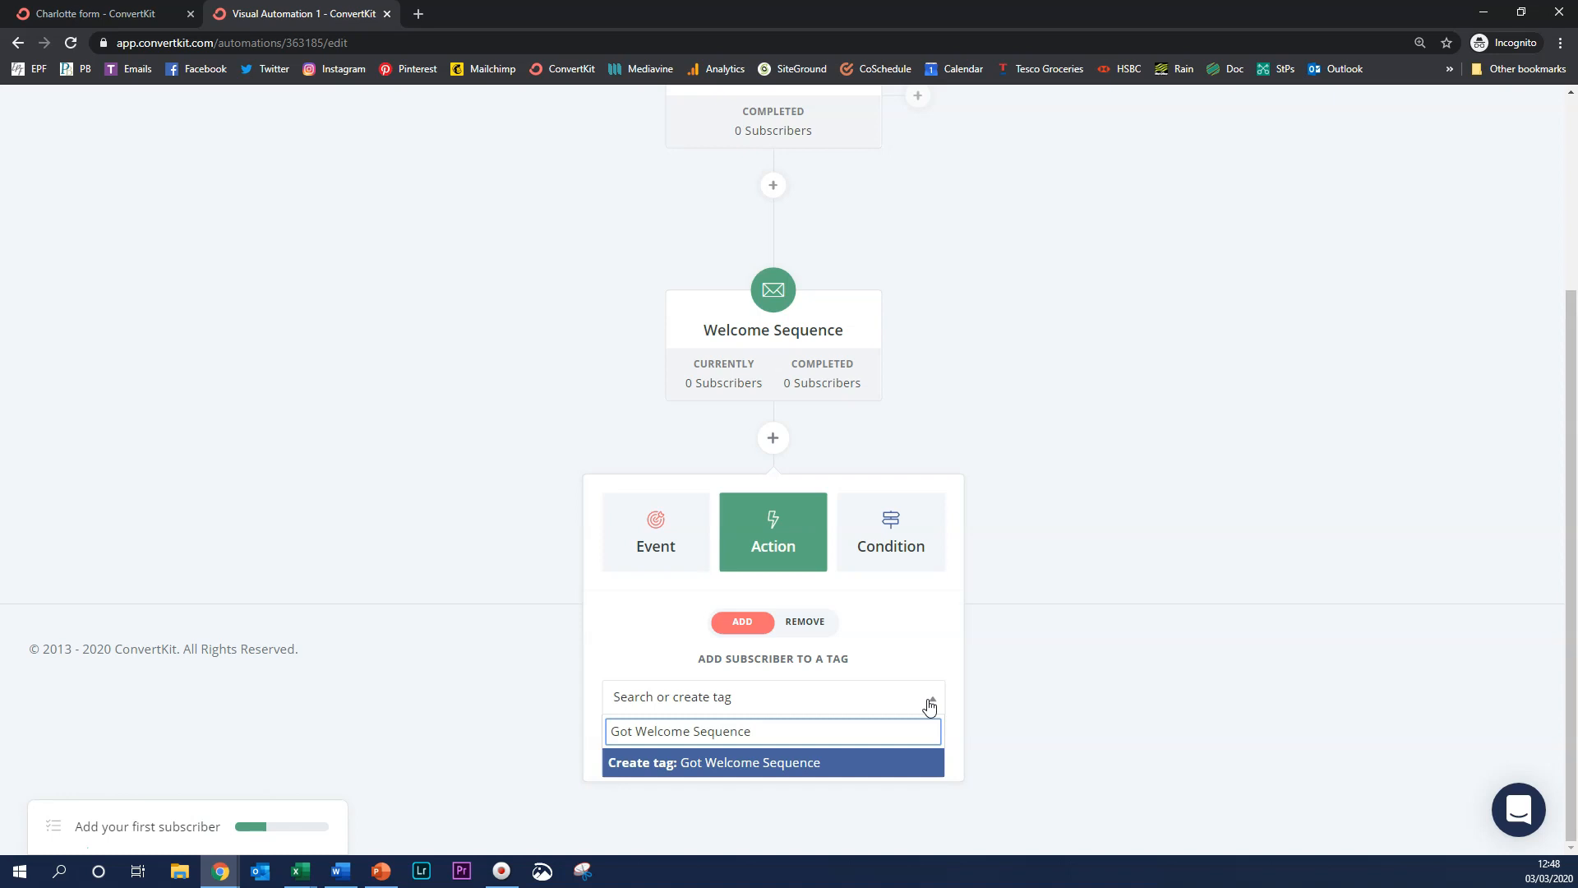
{"action": "left_click", "coordinate": [795, 768]}
{"action": "left_click", "coordinate": [679, 749]}
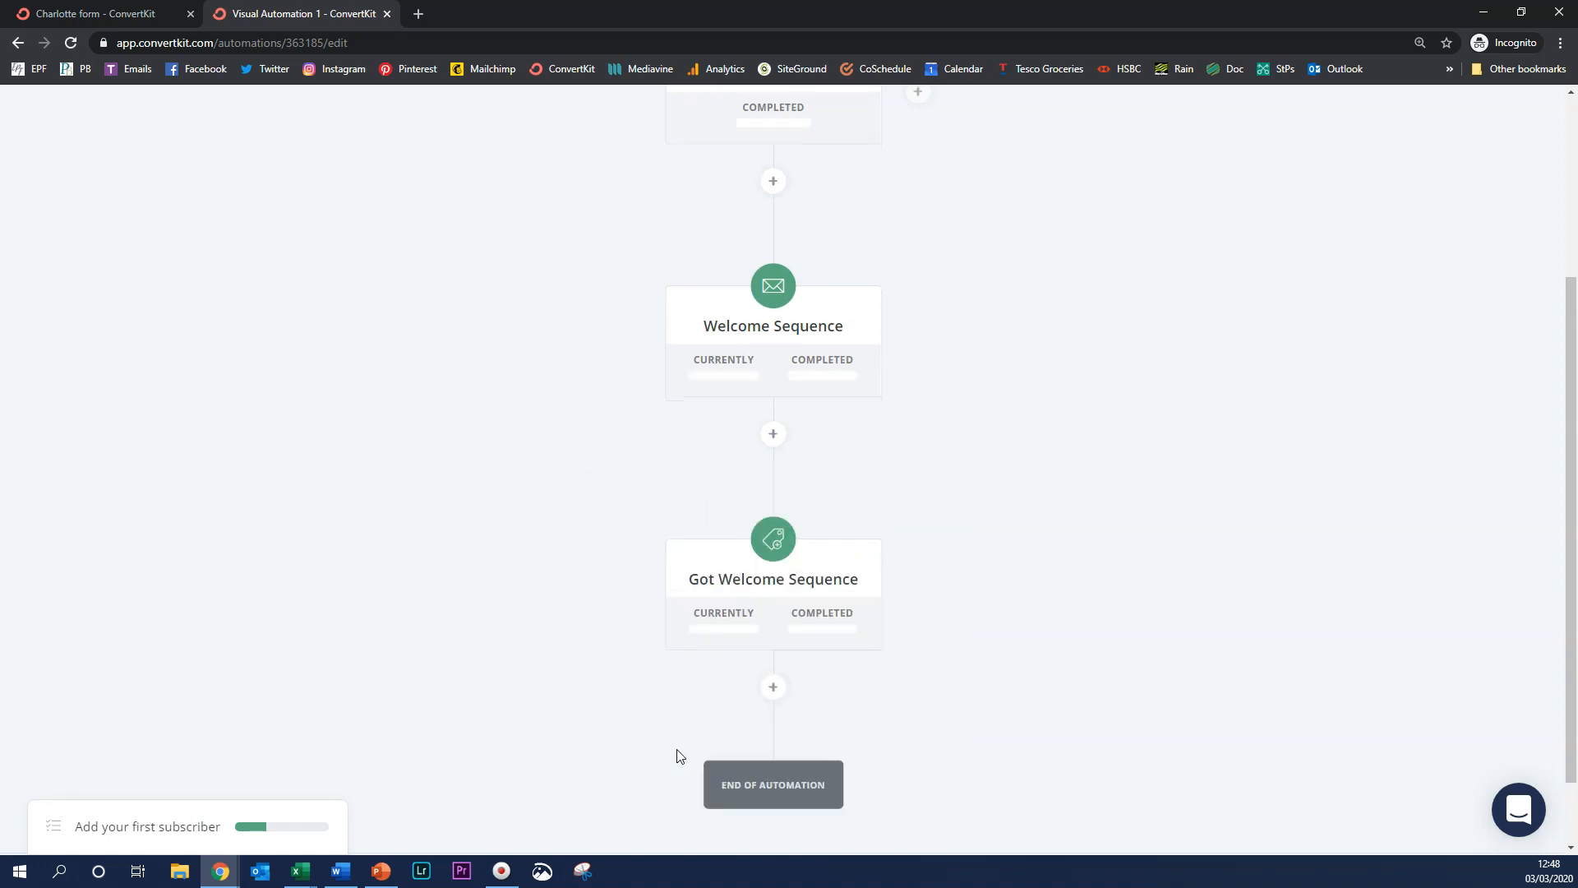
{"action": "scroll", "coordinate": [949, 386], "scroll_direction": "up", "scroll_amount": 3}
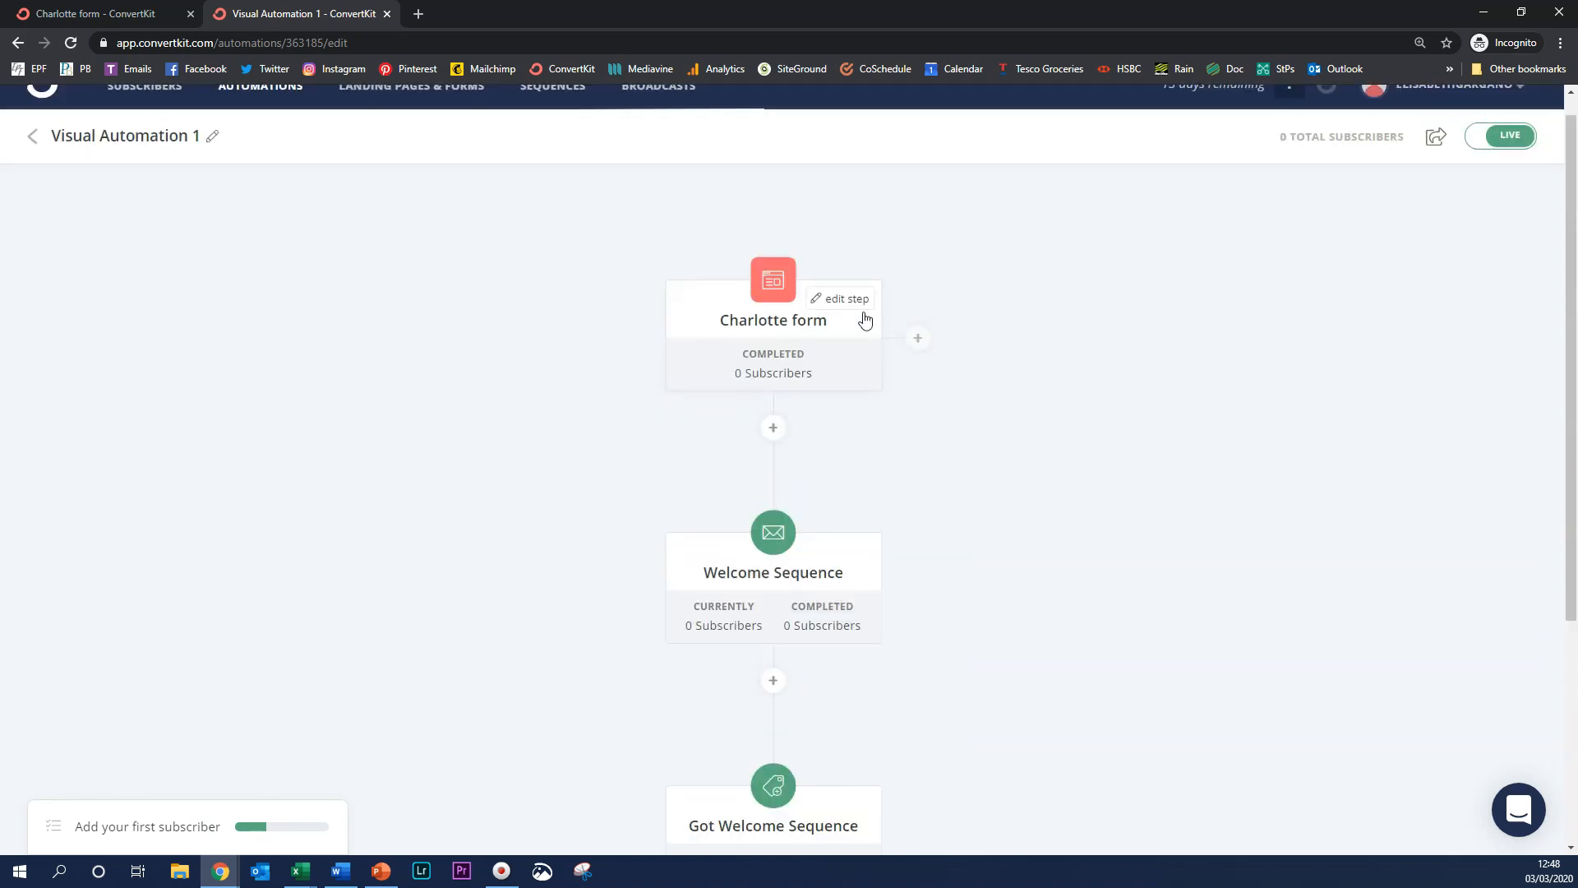
{"action": "scroll", "coordinate": [818, 390], "scroll_direction": "down", "scroll_amount": 2}
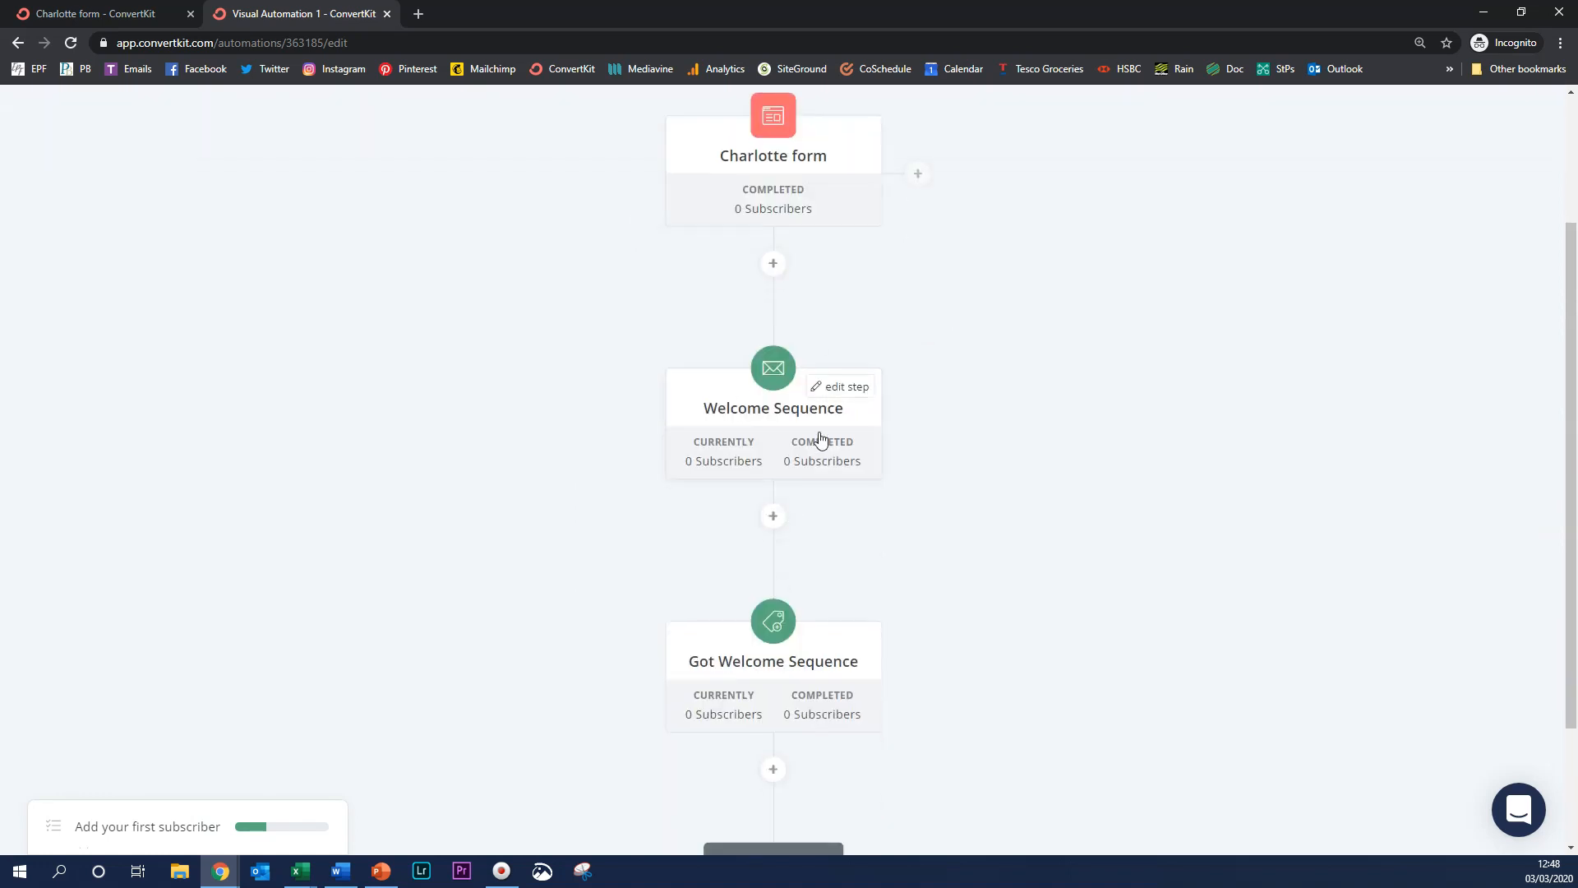
{"action": "scroll", "coordinate": [847, 452], "scroll_direction": "down", "scroll_amount": 2}
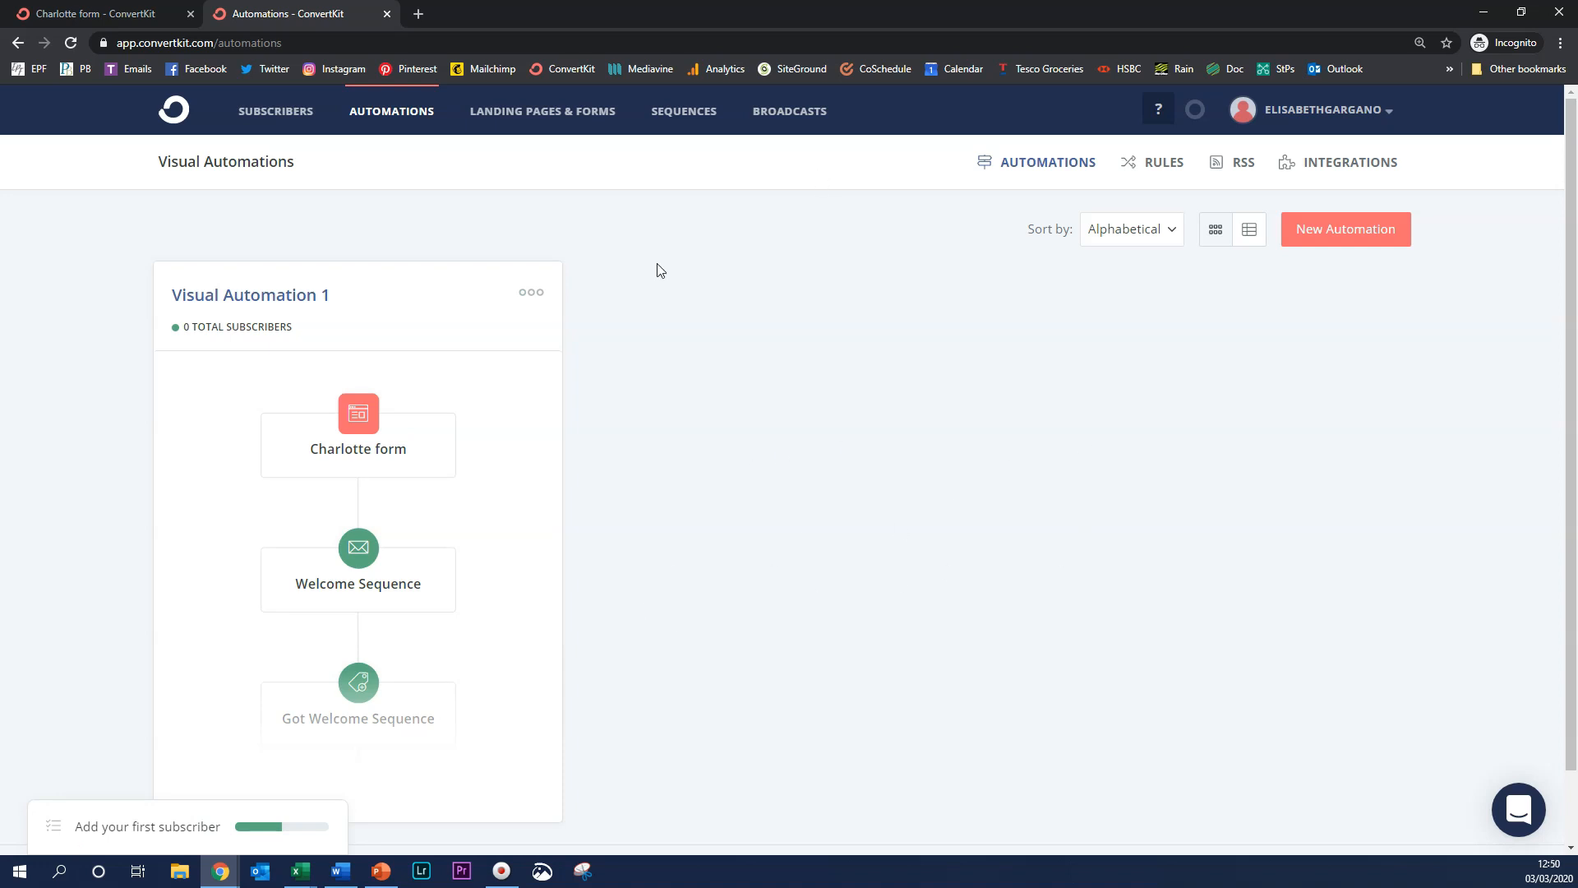
Start a new automation rule triggered when someone subscribes to the Welcome Sequence
{"action": "left_click", "coordinate": [1156, 167]}
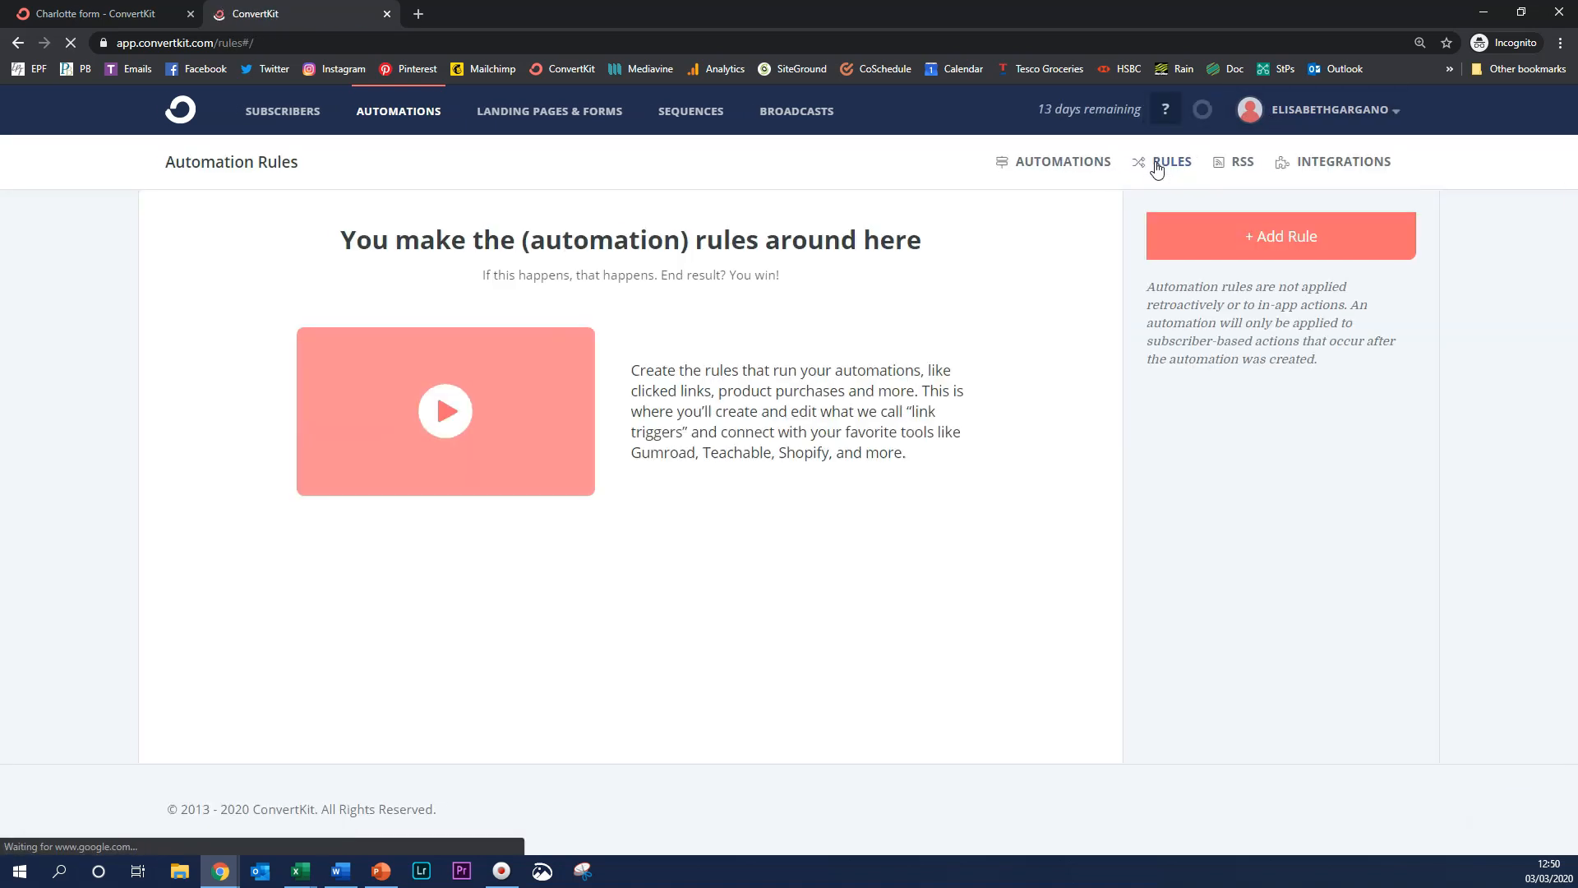
{"action": "left_click", "coordinate": [1310, 246]}
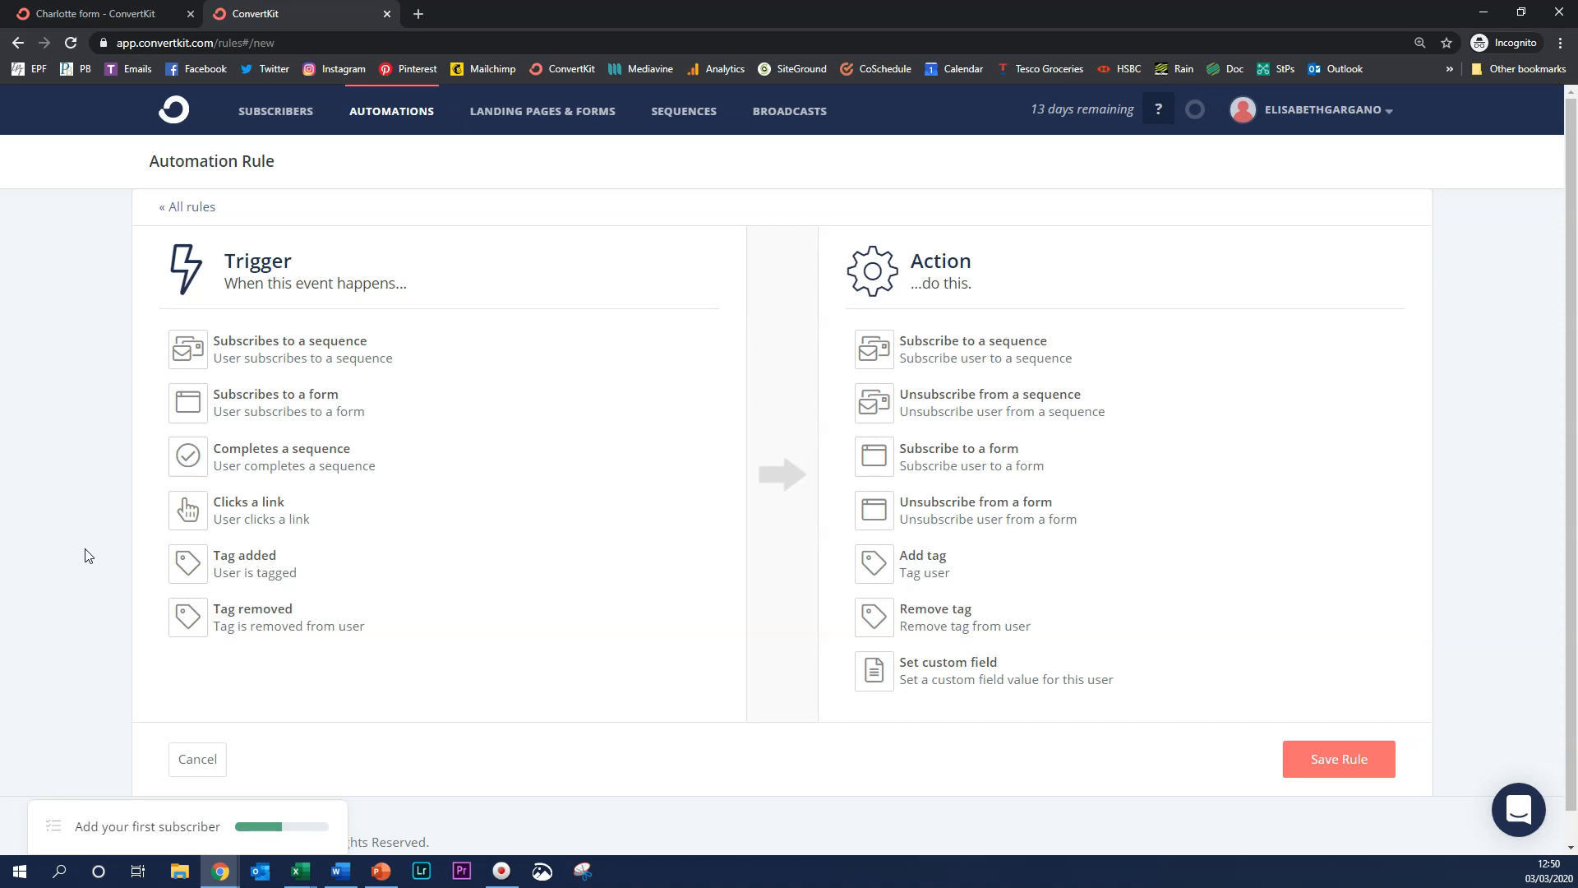
{"action": "left_click", "coordinate": [334, 365]}
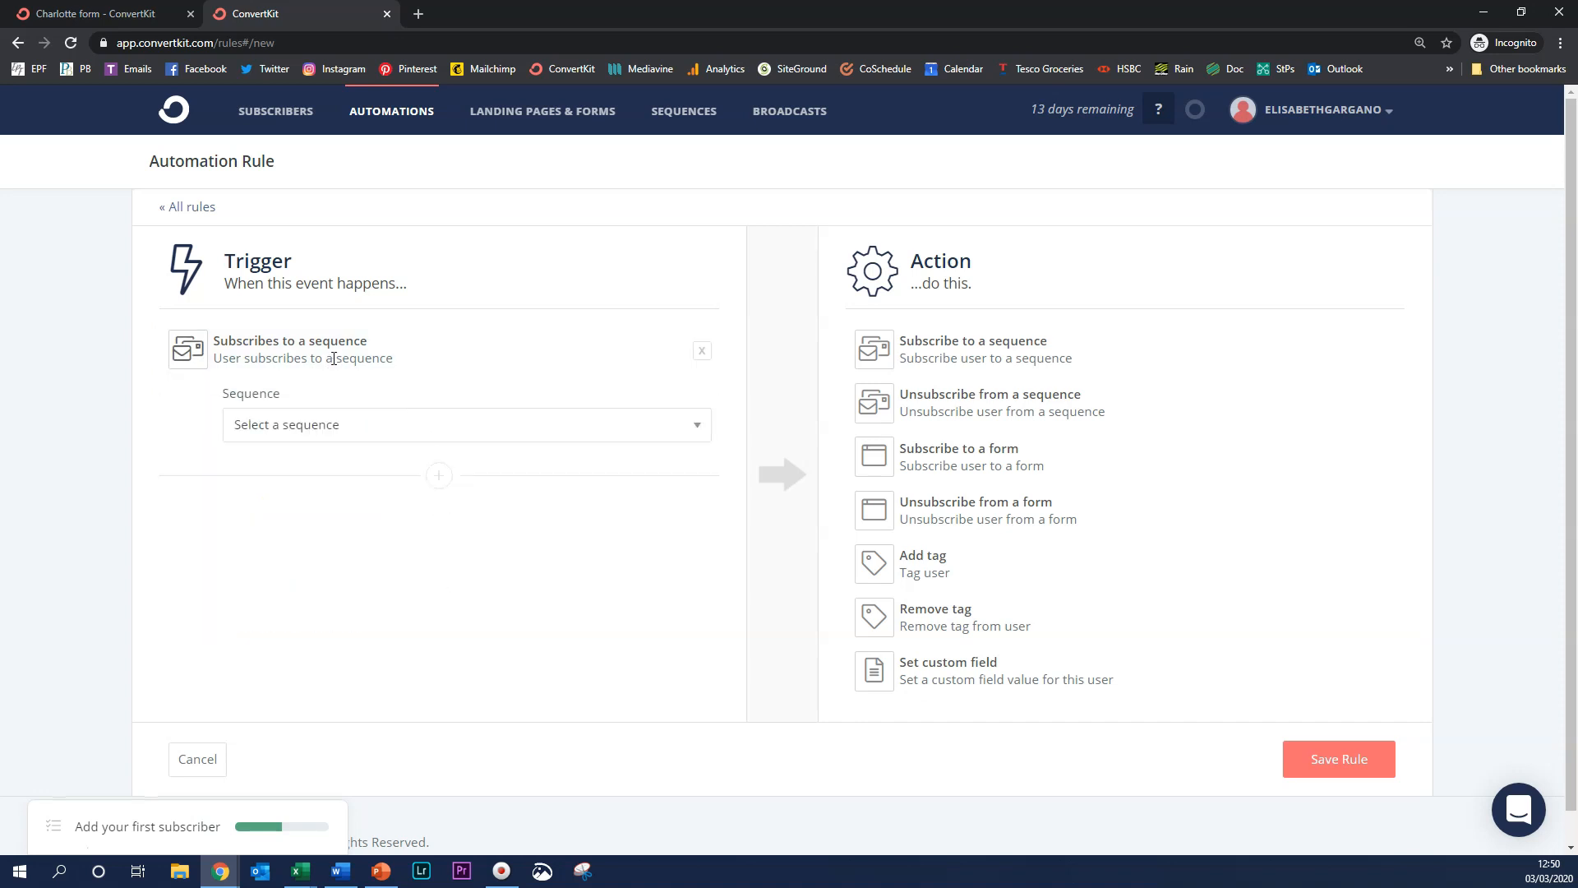
{"action": "left_click", "coordinate": [353, 422]}
{"action": "left_click", "coordinate": [340, 467]}
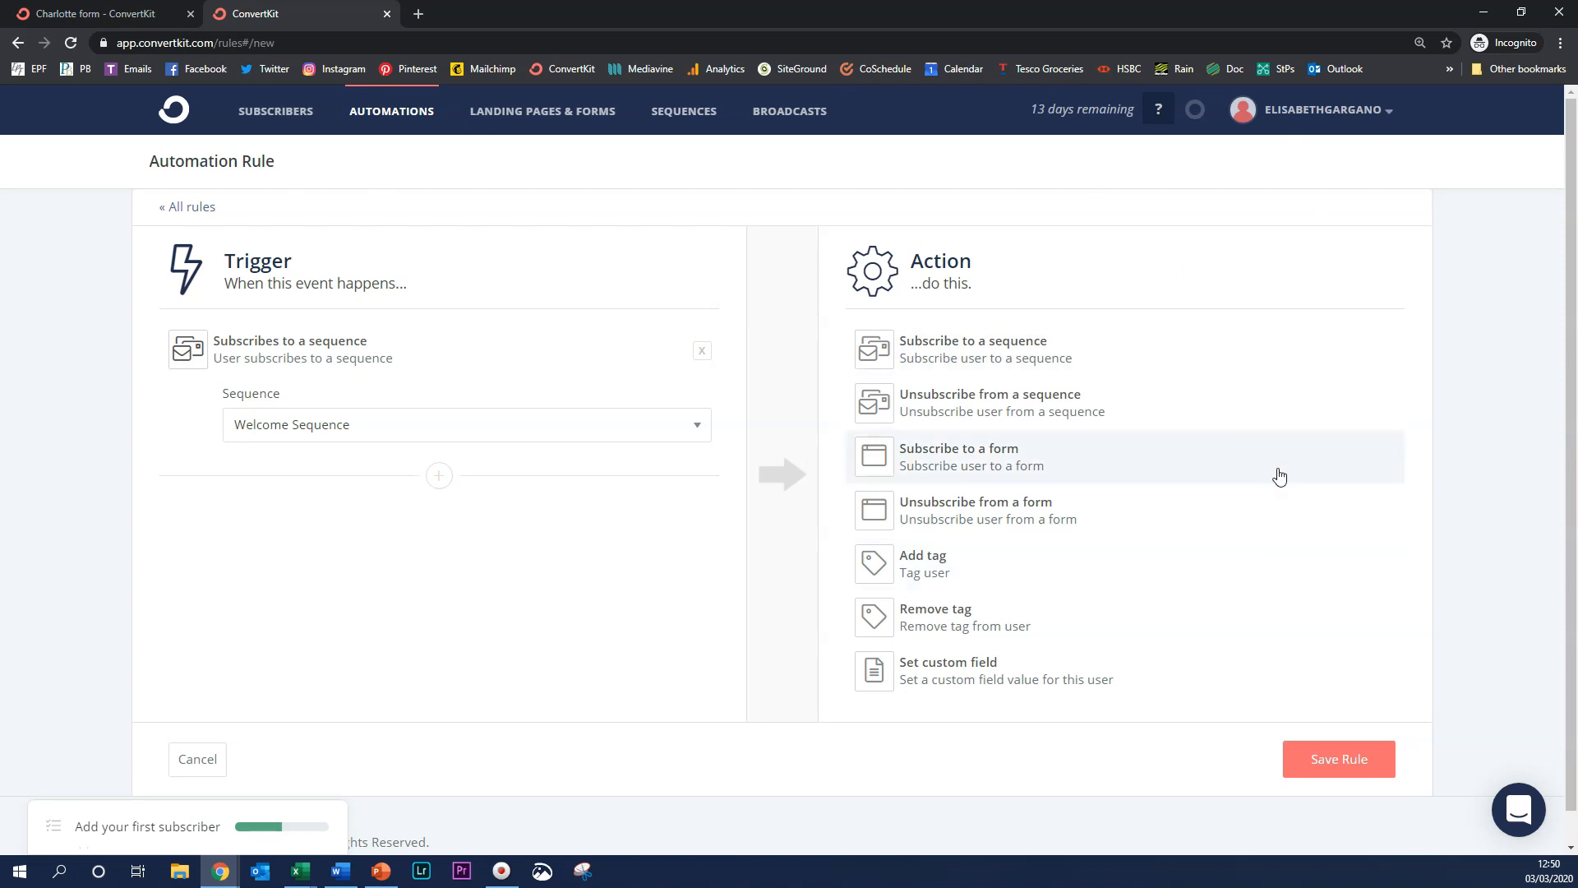
Set the rule's action to add the "Got Welcome Sequence" tag and save the rule
{"action": "left_click", "coordinate": [922, 559]}
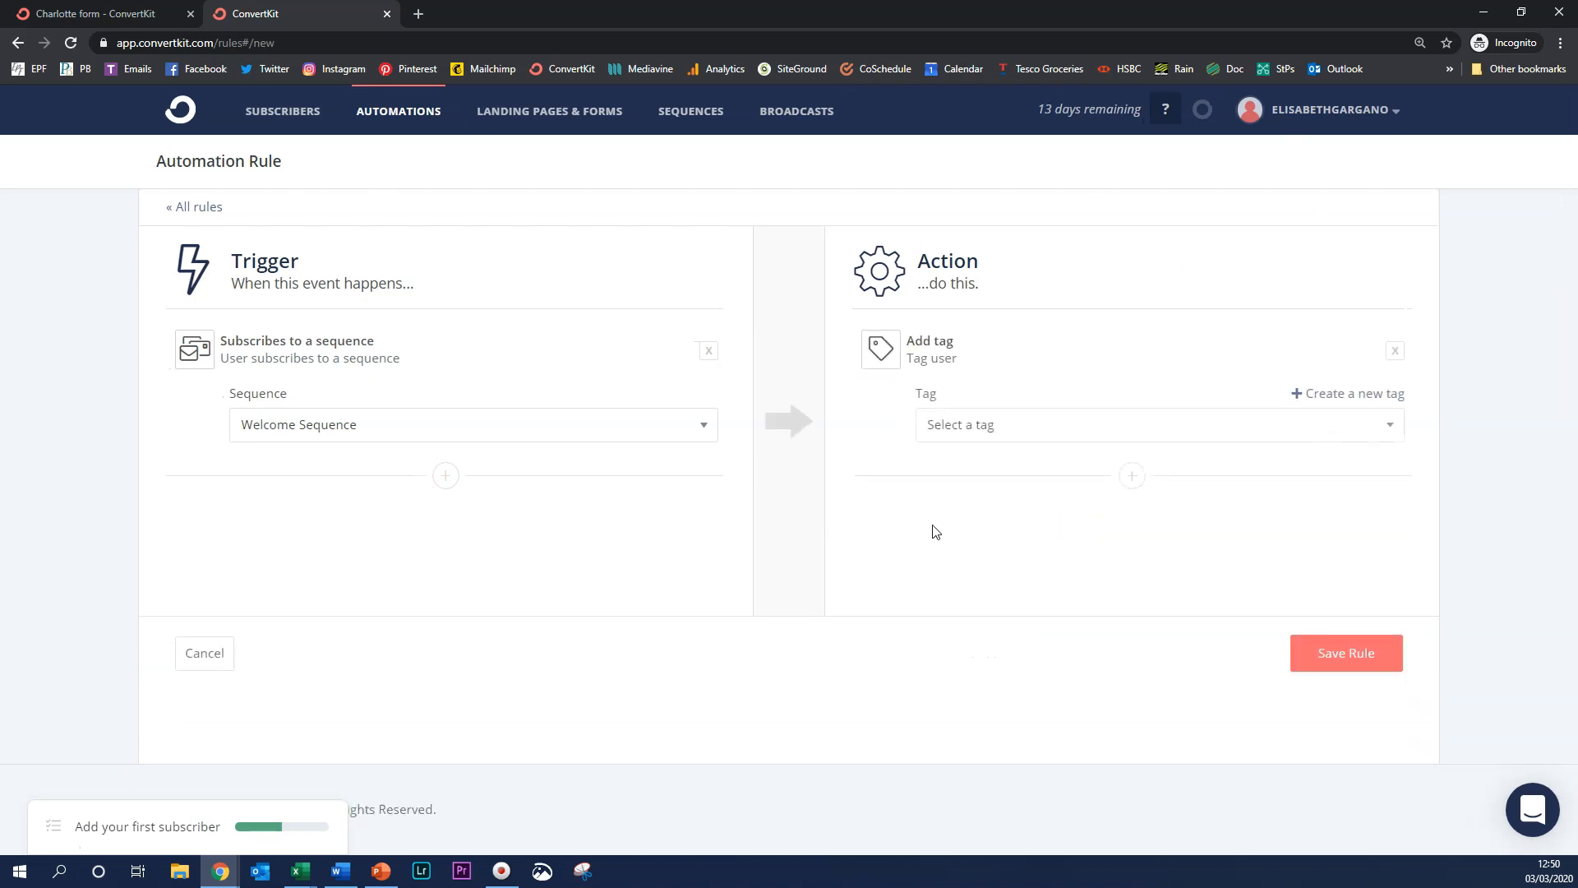
{"action": "left_click", "coordinate": [976, 436]}
{"action": "left_click", "coordinate": [978, 469]}
{"action": "left_click", "coordinate": [1354, 651]}
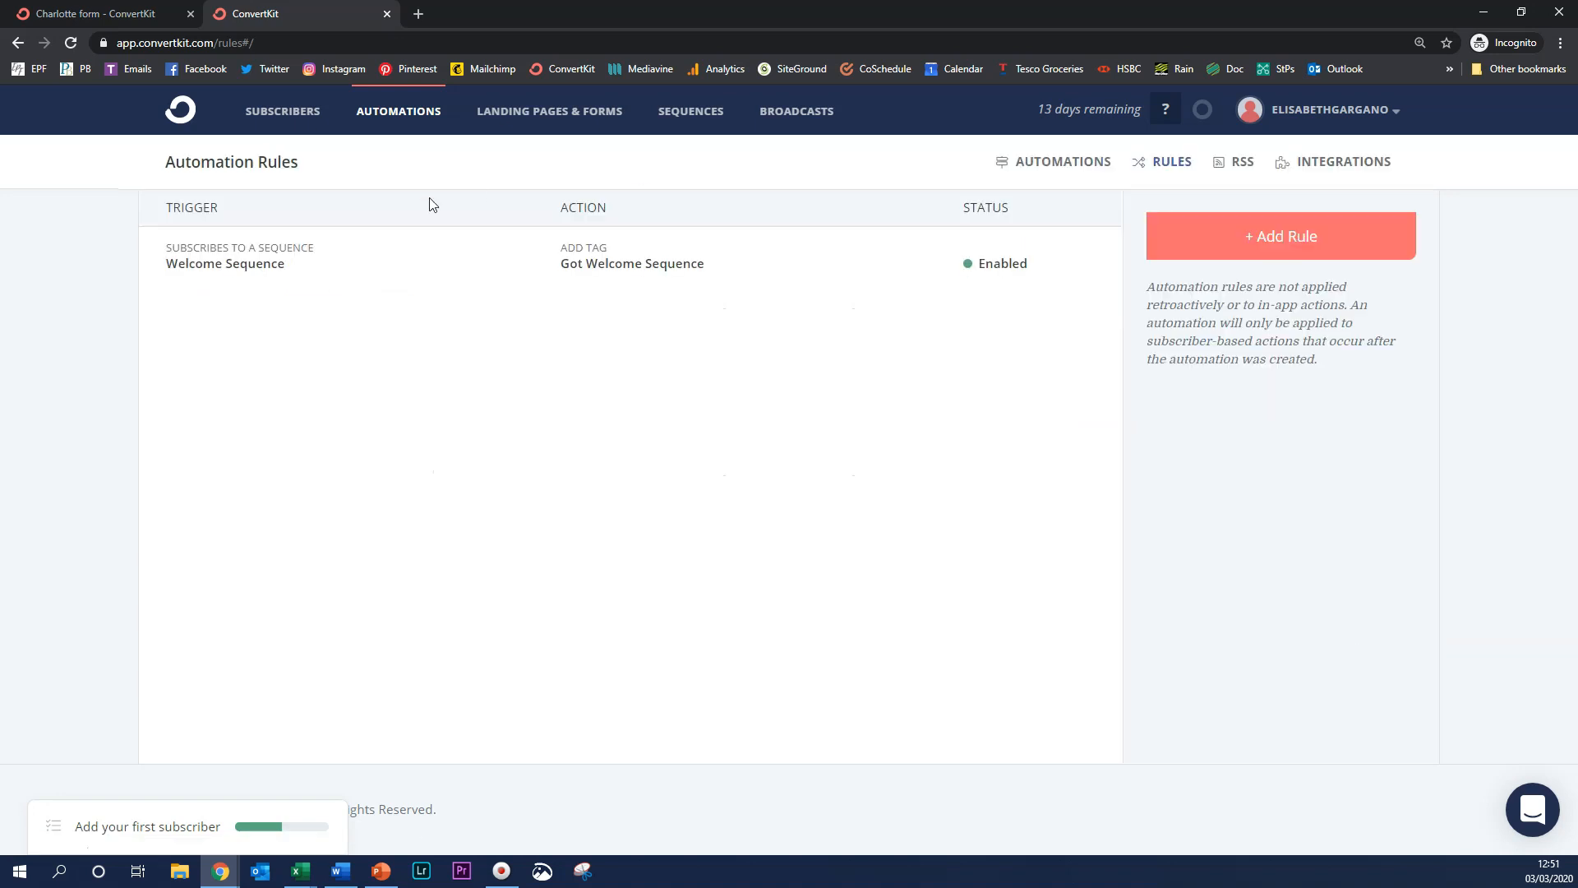